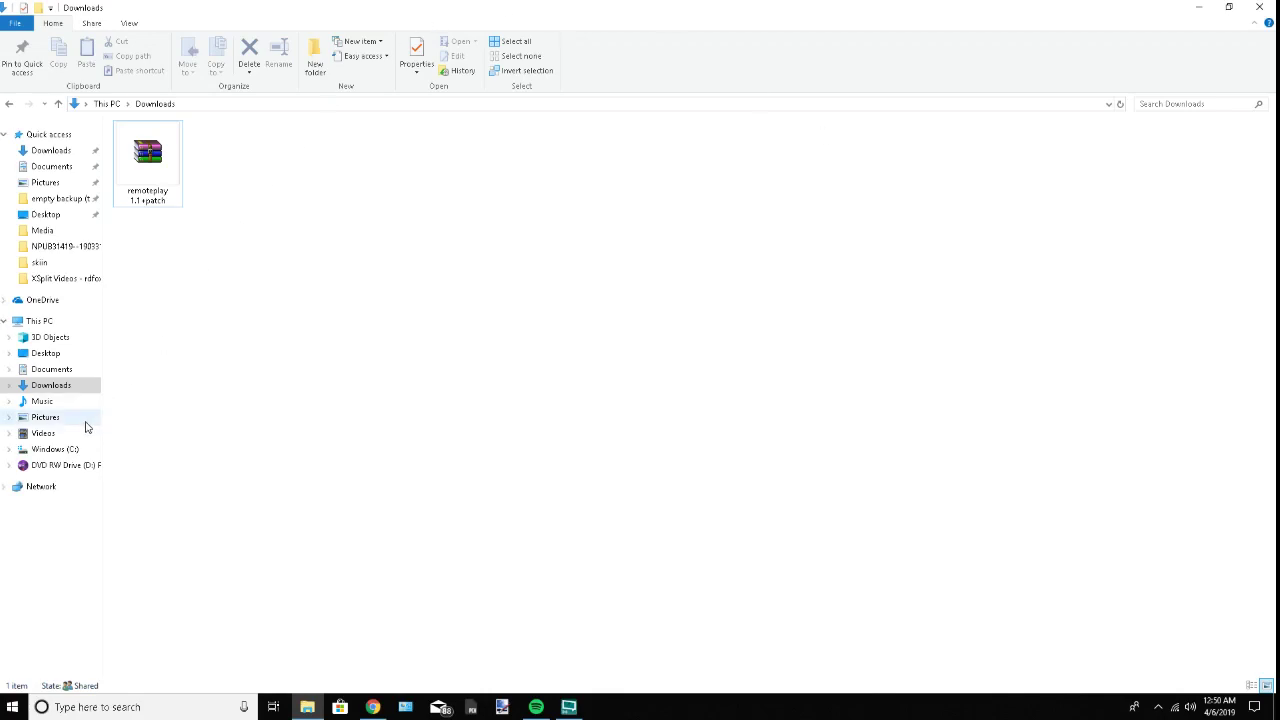
Open the Remote Play with PlayStation 3 folder inside Program Files (x86)\Sony on the C: drive.
left_click(40, 321)
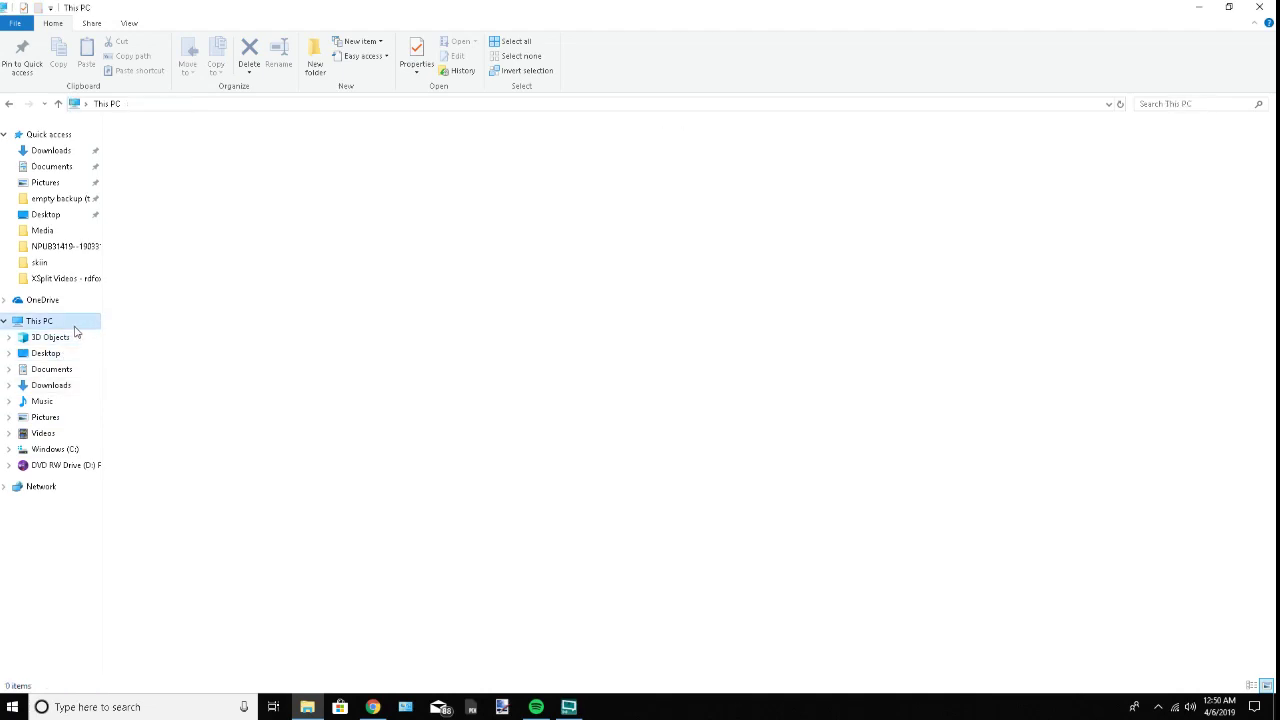
left_click(213, 266)
double_click(213, 266)
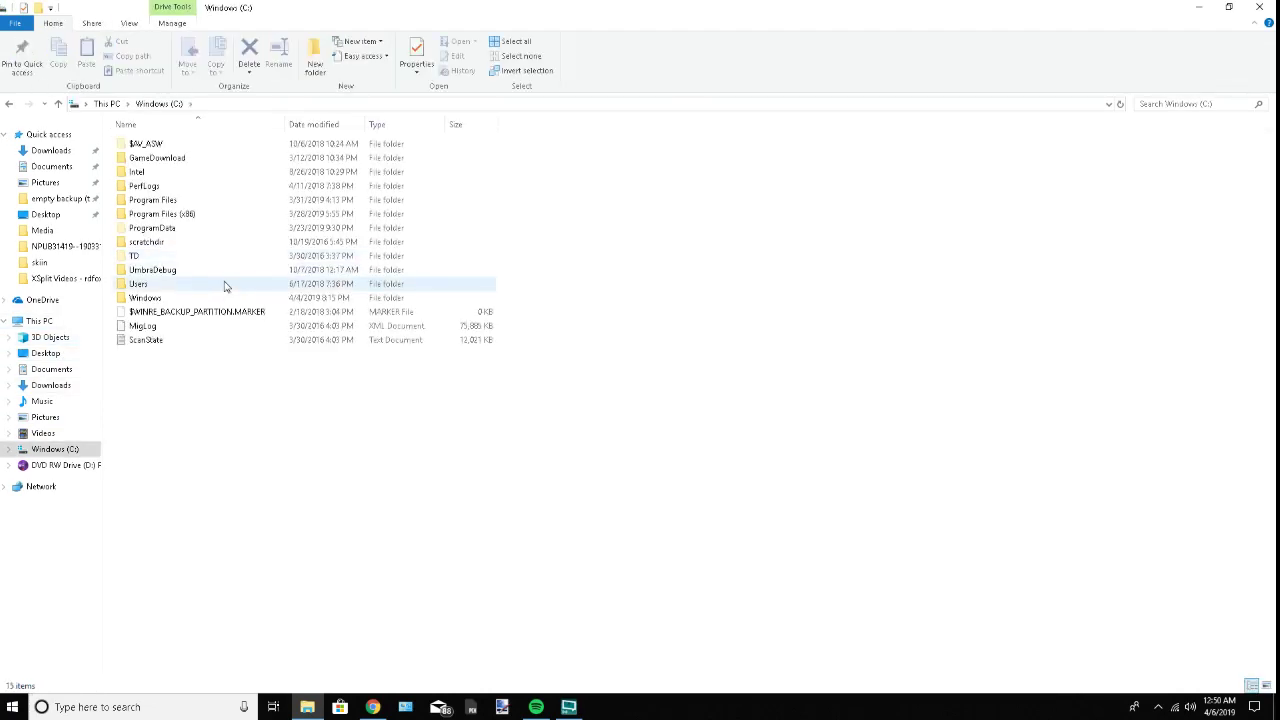
double_click(183, 214)
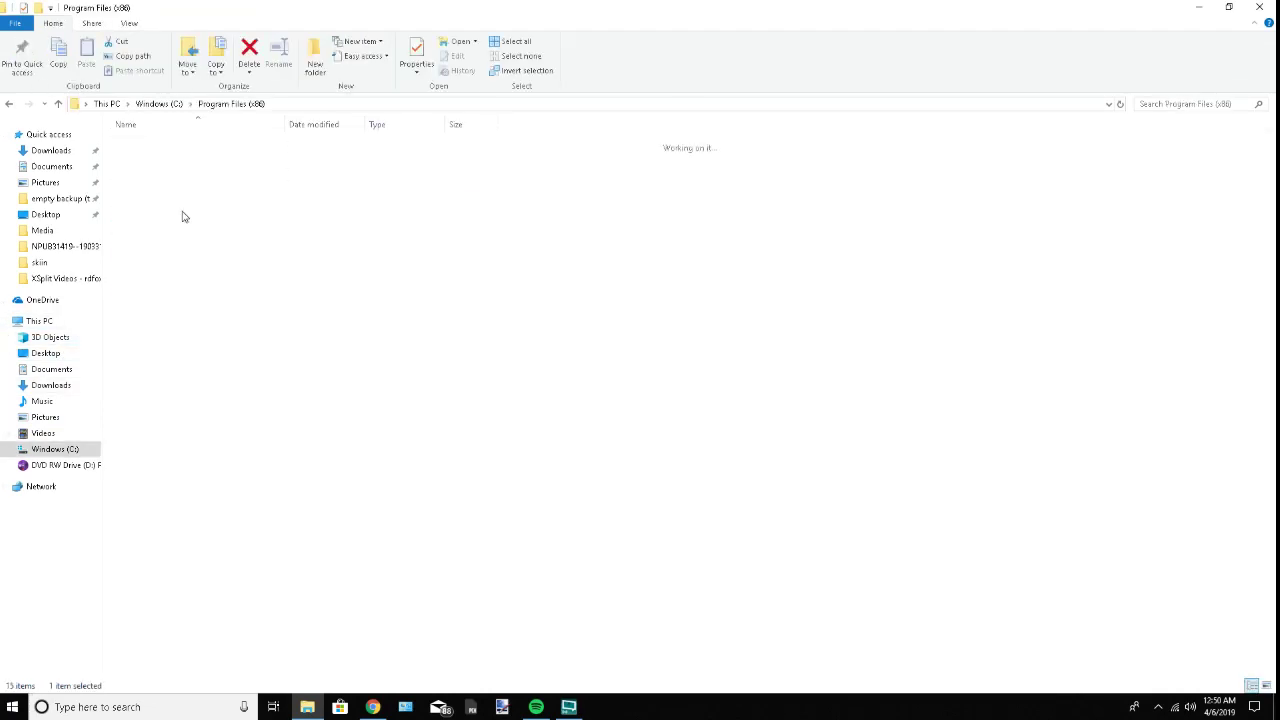
scroll(200, 430, "down", 8)
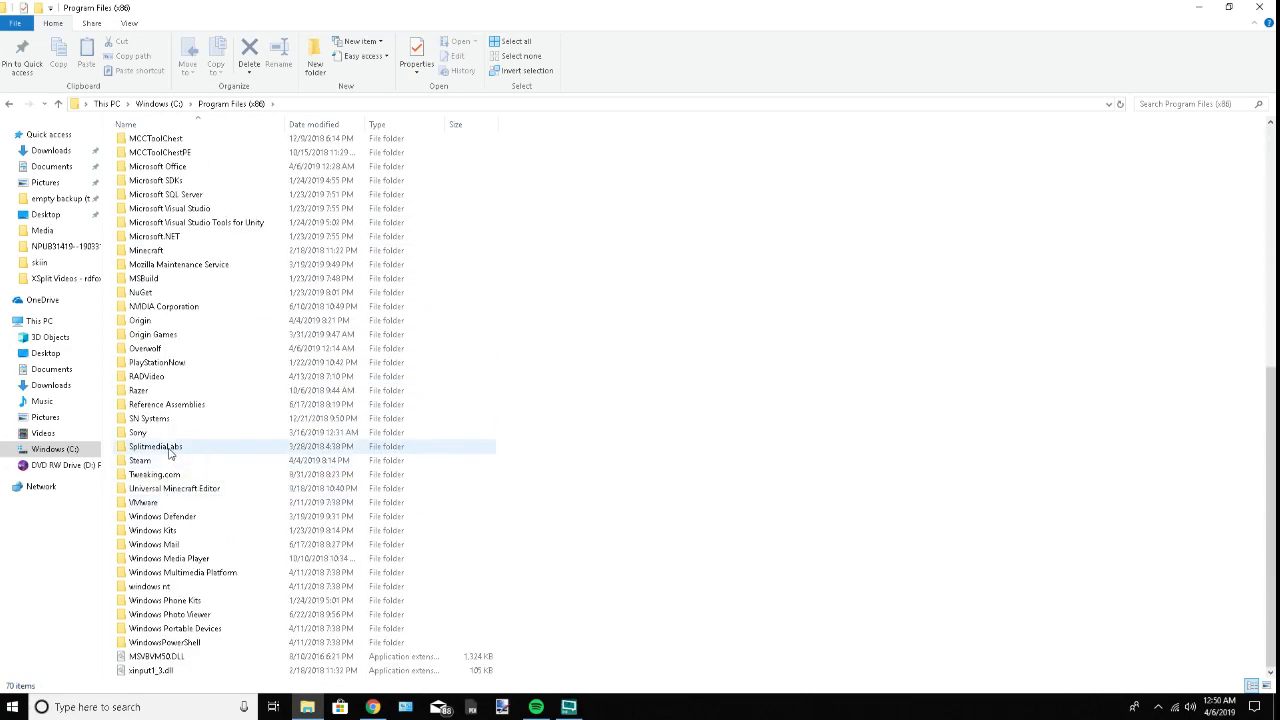
double_click(172, 433)
double_click(241, 161)
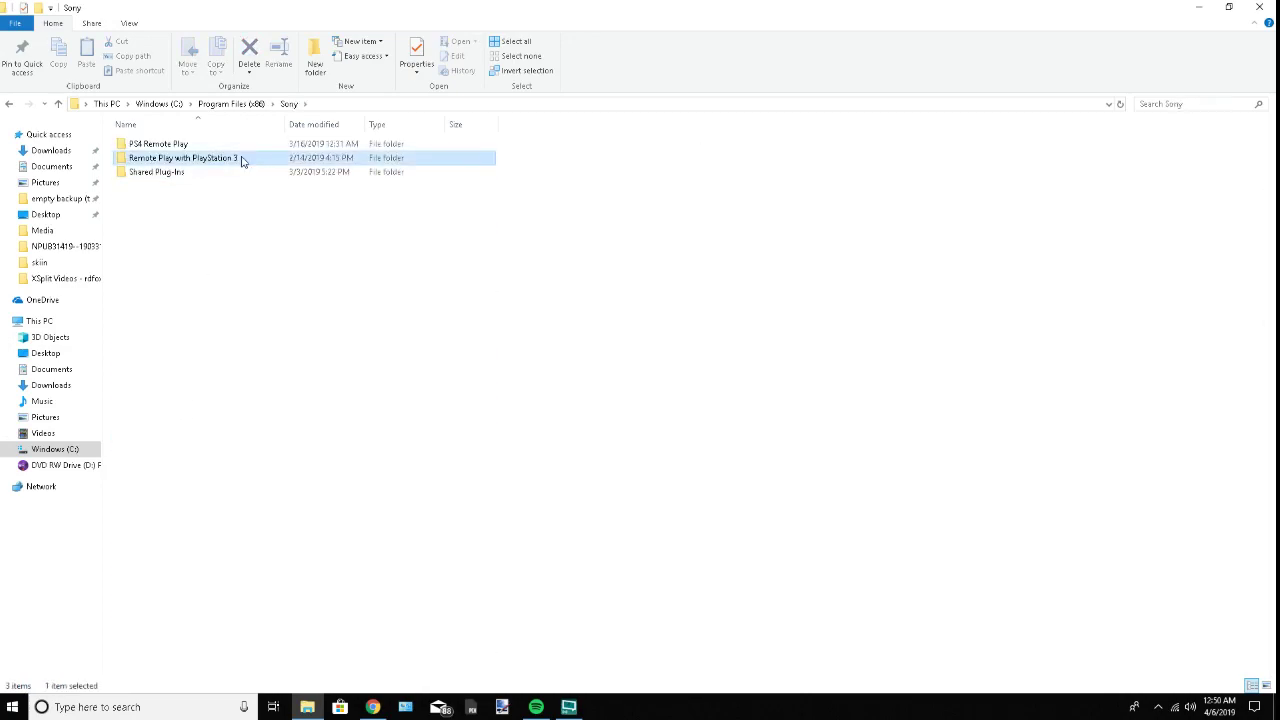
Launch rmp_launcher and connect to the PlayStation 3 system with the Connect automatically method.
left_click(203, 343)
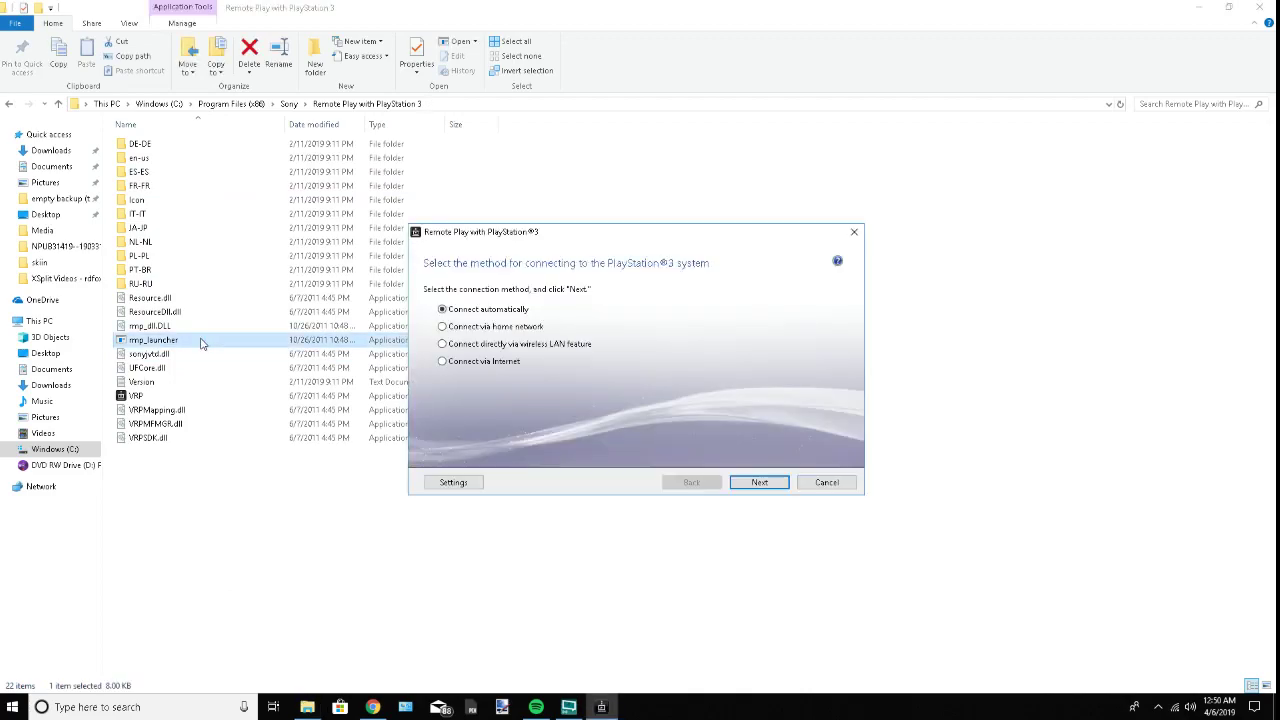
left_click(758, 482)
left_click(767, 487)
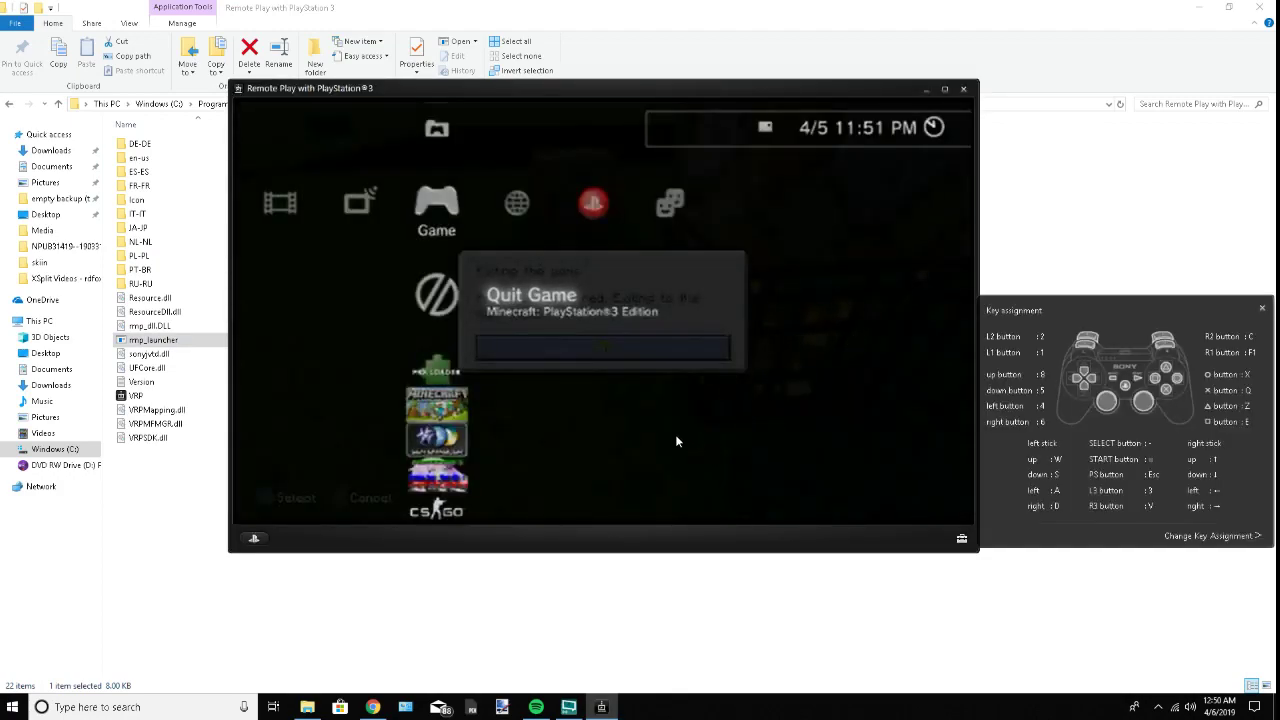
Quit the running Minecraft game on the console and exit Remote Play without turning off the PlayStation 3 system.
key("Escape")
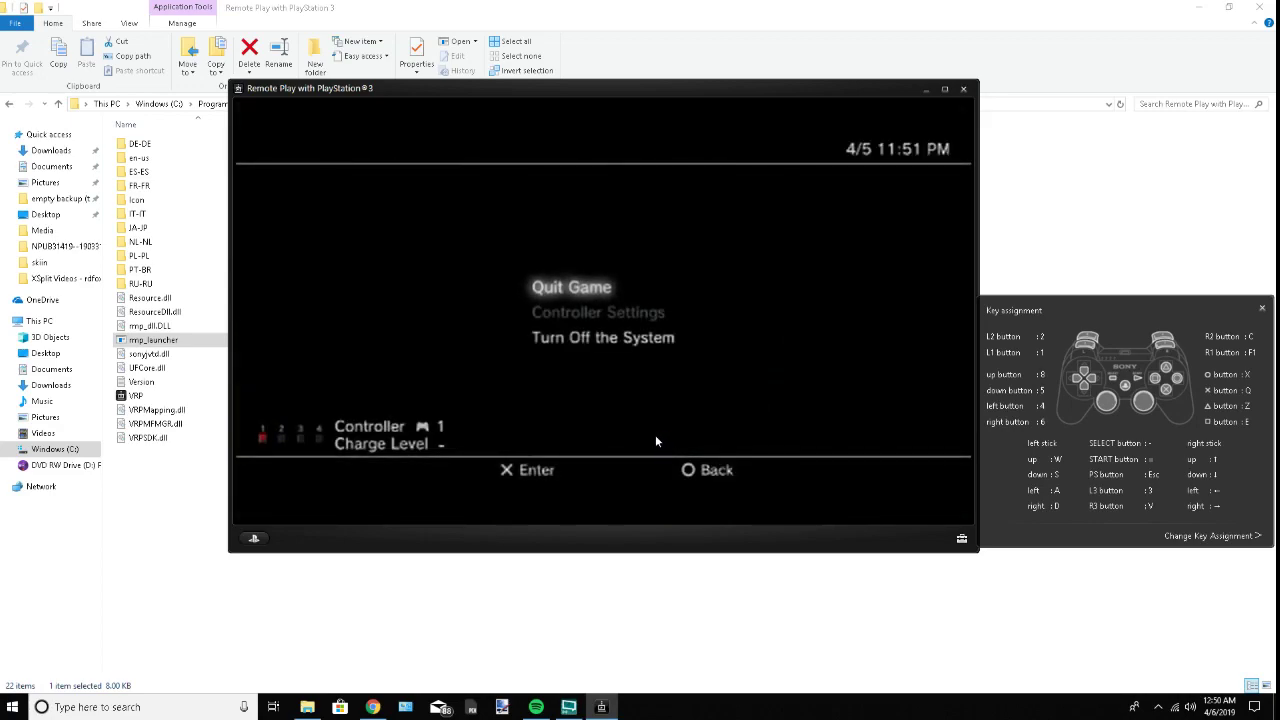
key("q")
key("q")
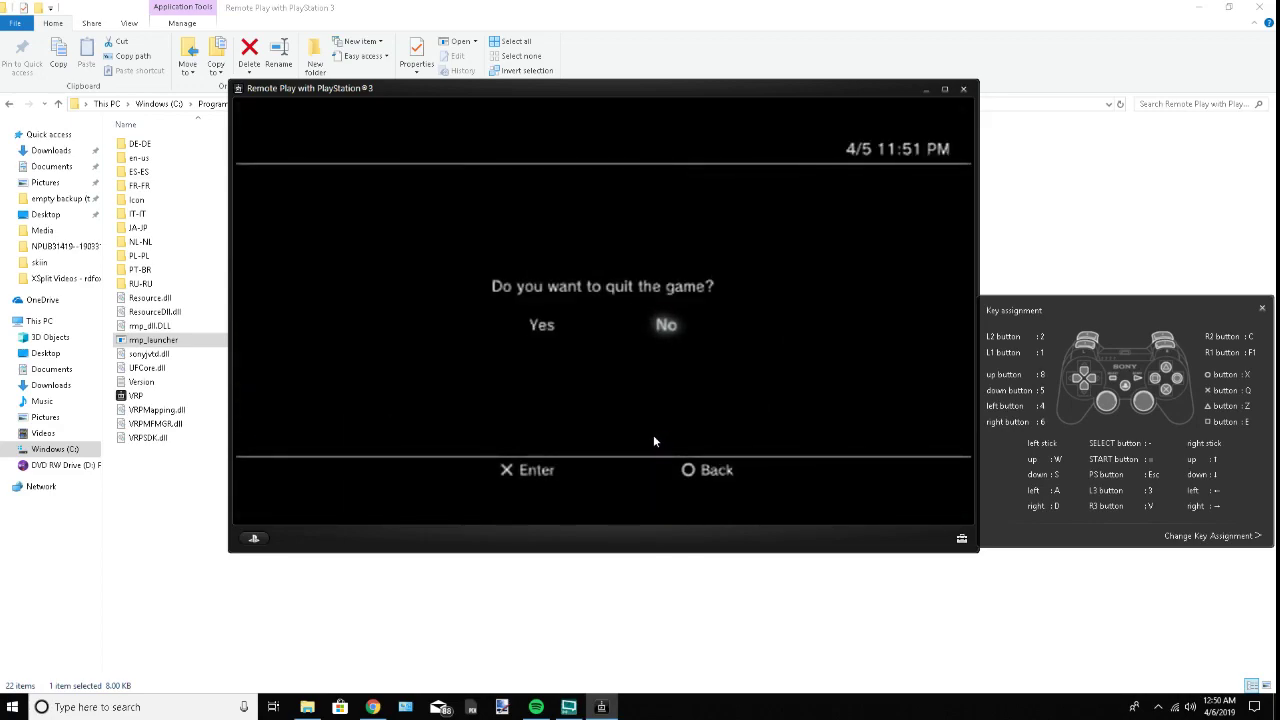
key("q")
key("a")
key("q")
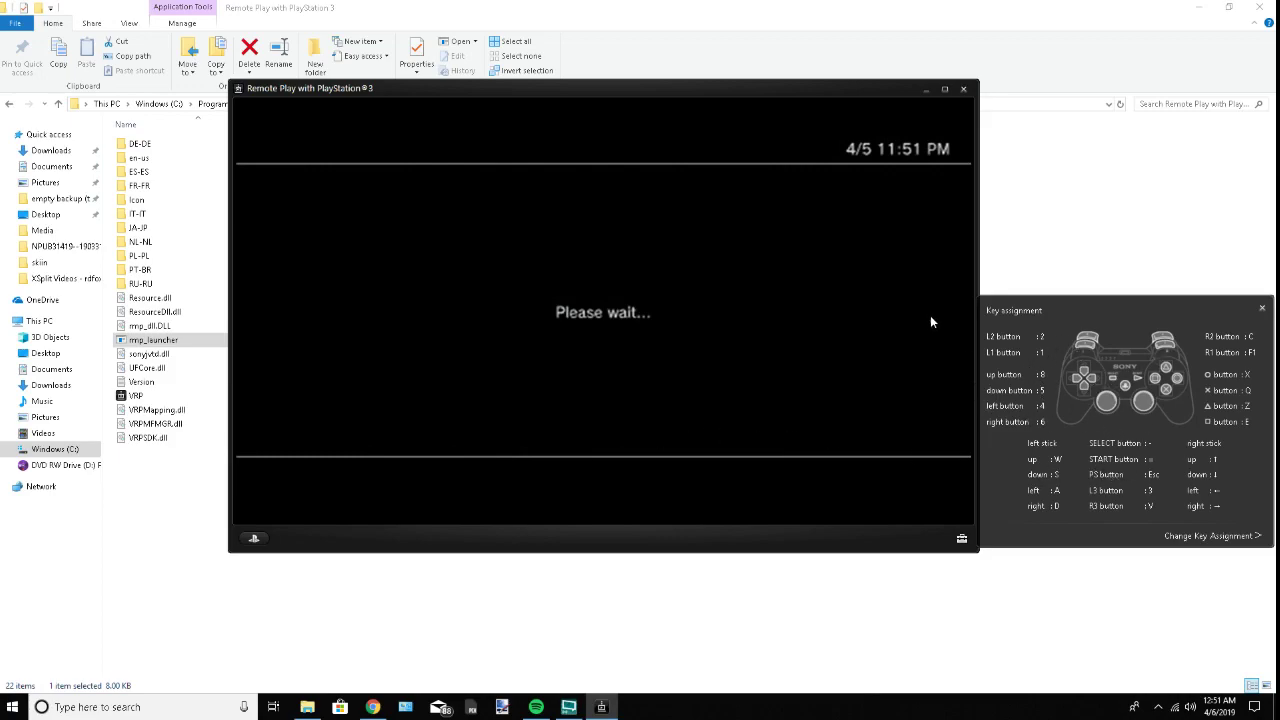
left_click(965, 89)
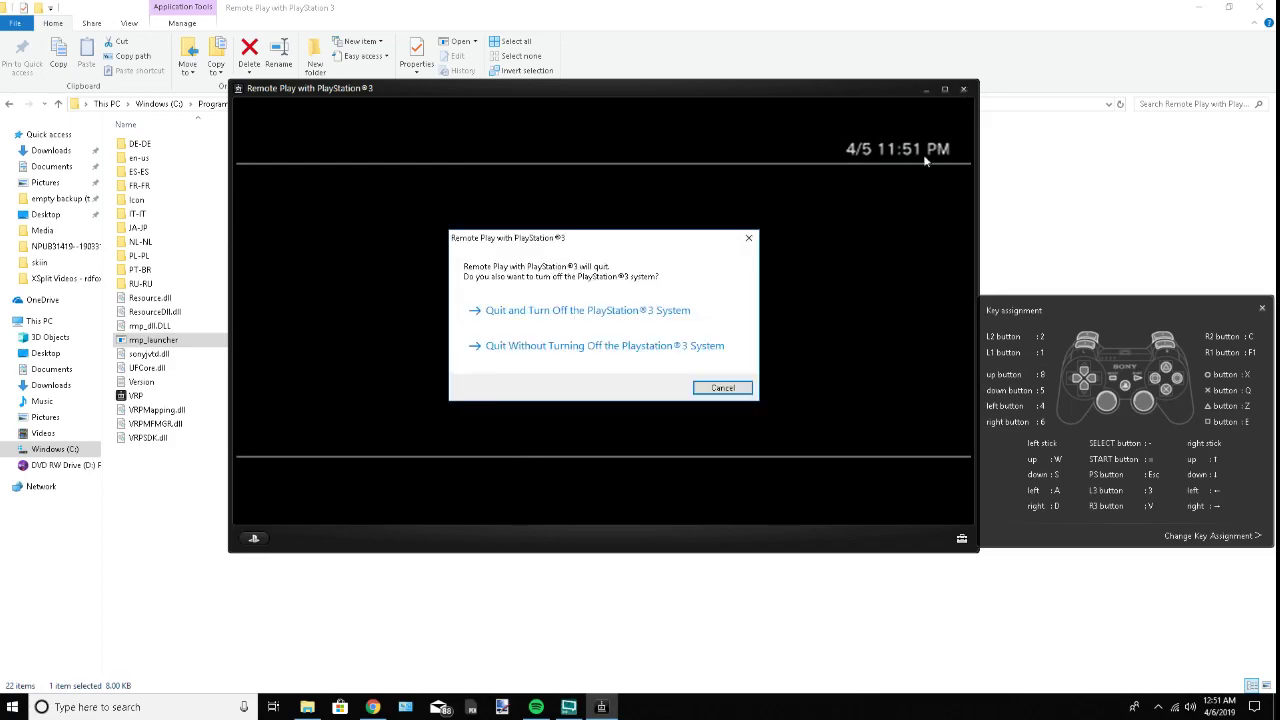
left_click(706, 348)
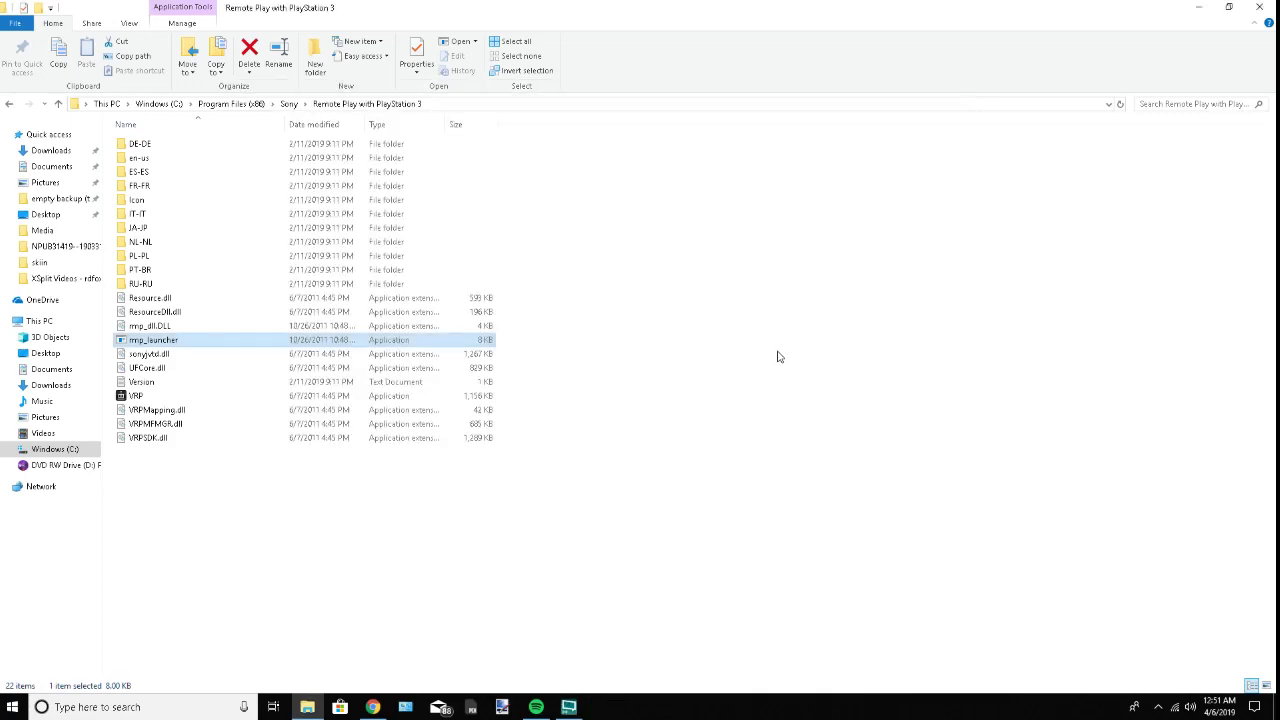
Delete the Remote Play with PlayStation 3 folder from the Sony folder.
left_click(288, 104)
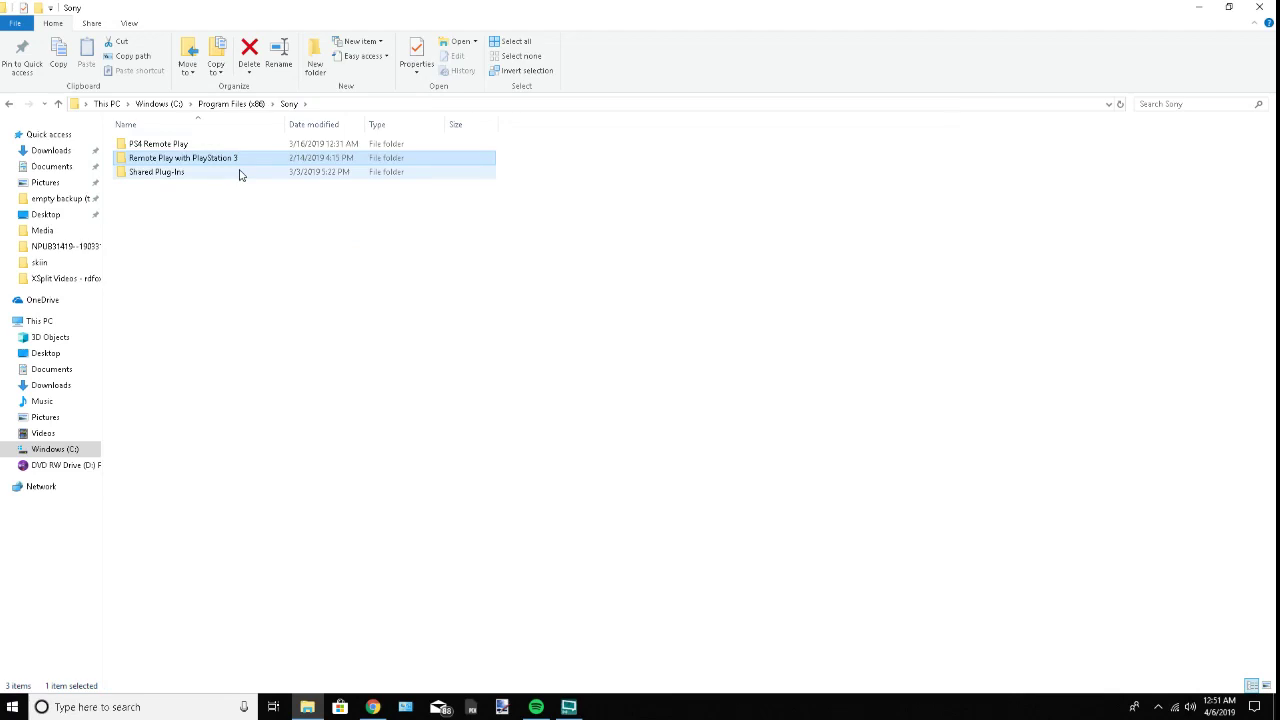
key("Delete")
left_click(606, 266)
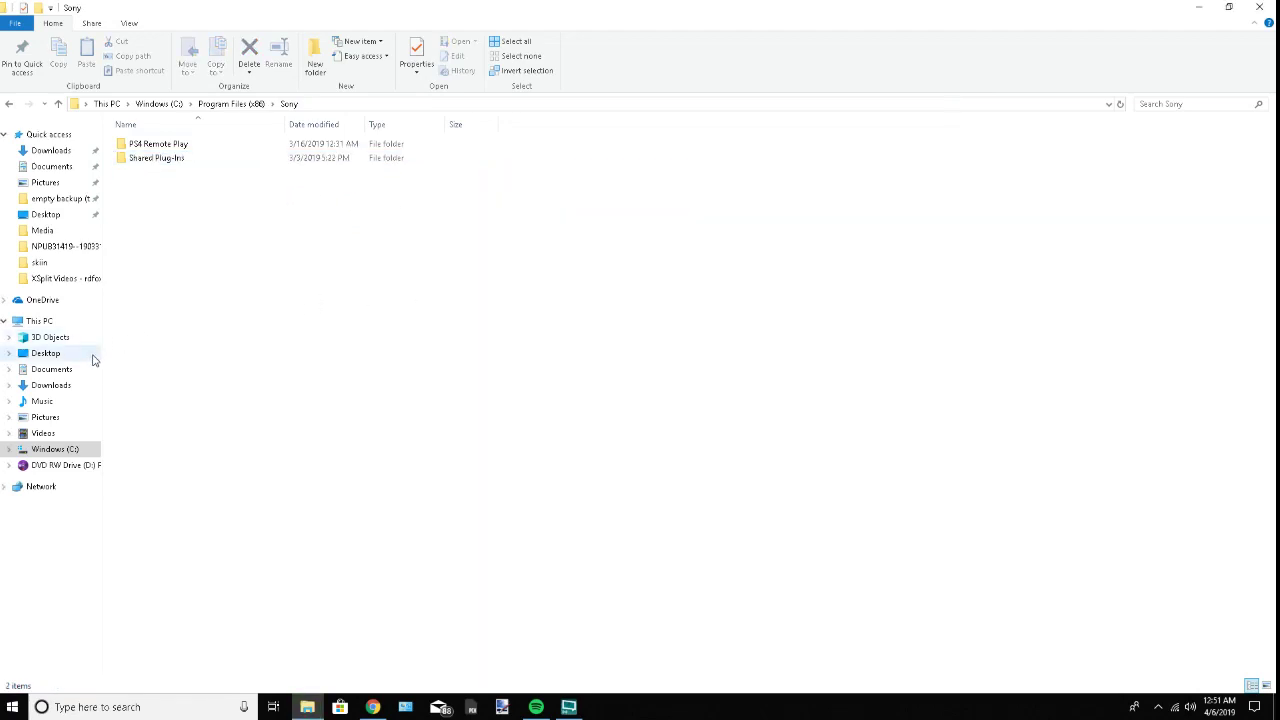
Open the Downloads folder and check the MEGA download page for remoteplay 1.1+patch.rar in Chrome.
left_click(64, 385)
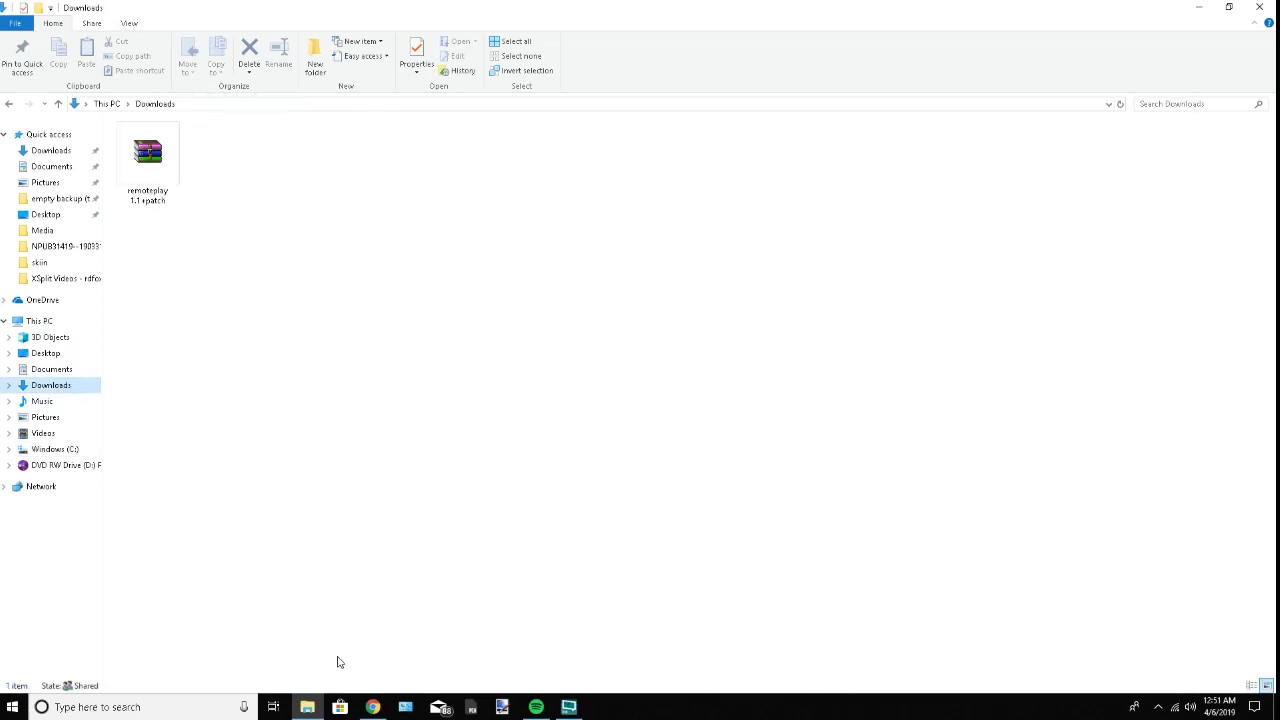
left_click(372, 707)
left_click_drag(678, 214, 555, 219)
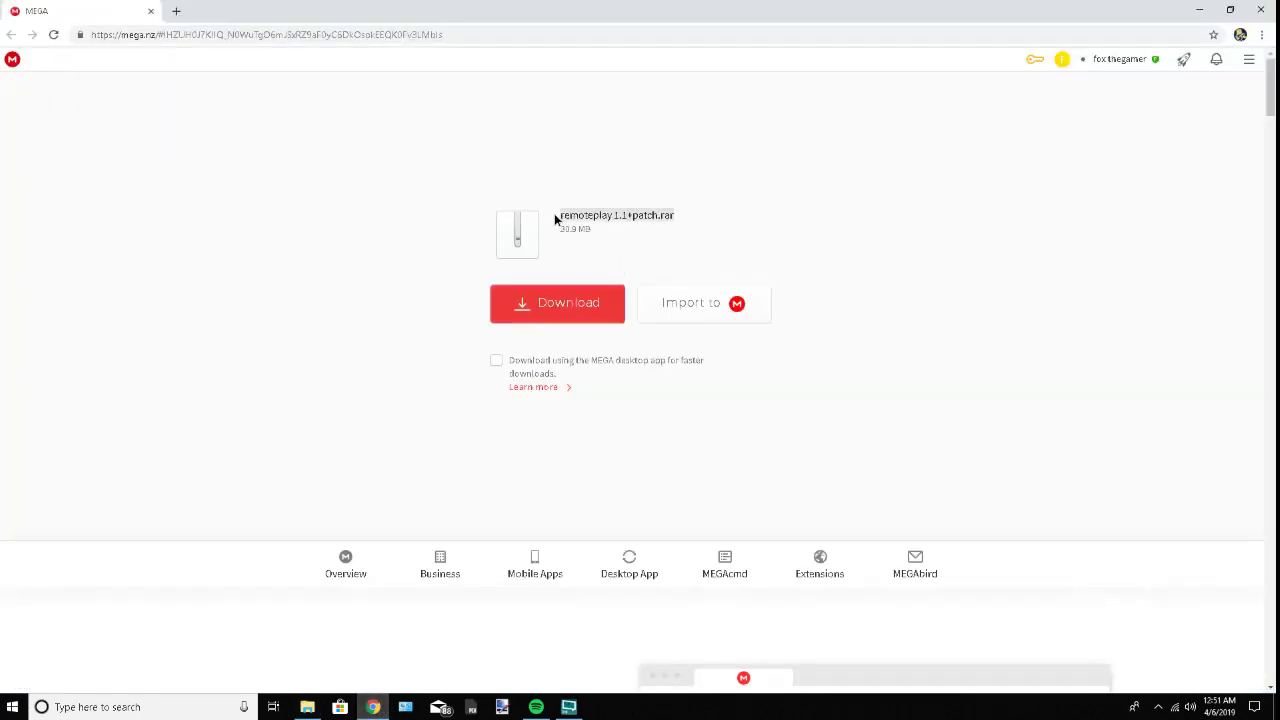
left_click(1199, 9)
Extract all three files from the remoteplay 1.1+patch archive into the Downloads folder.
left_click(163, 156)
double_click(163, 156)
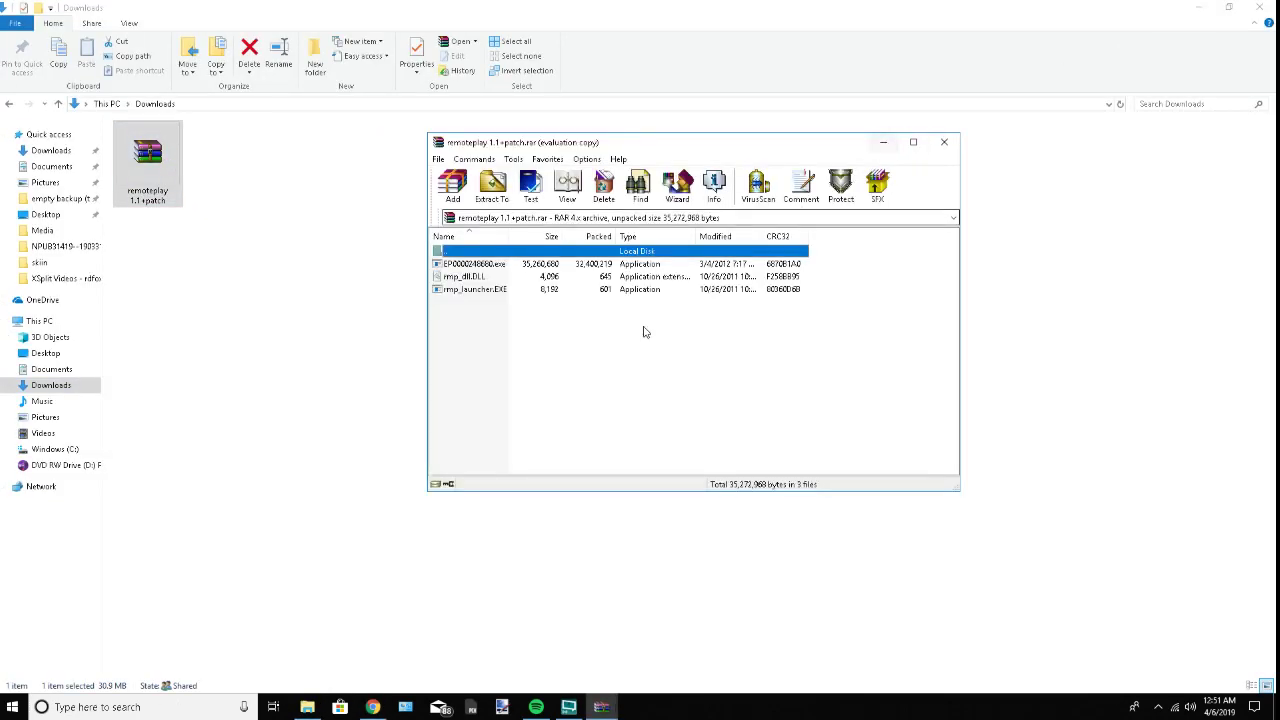
key("ctrl+a")
left_click_drag(486, 263, 347, 305)
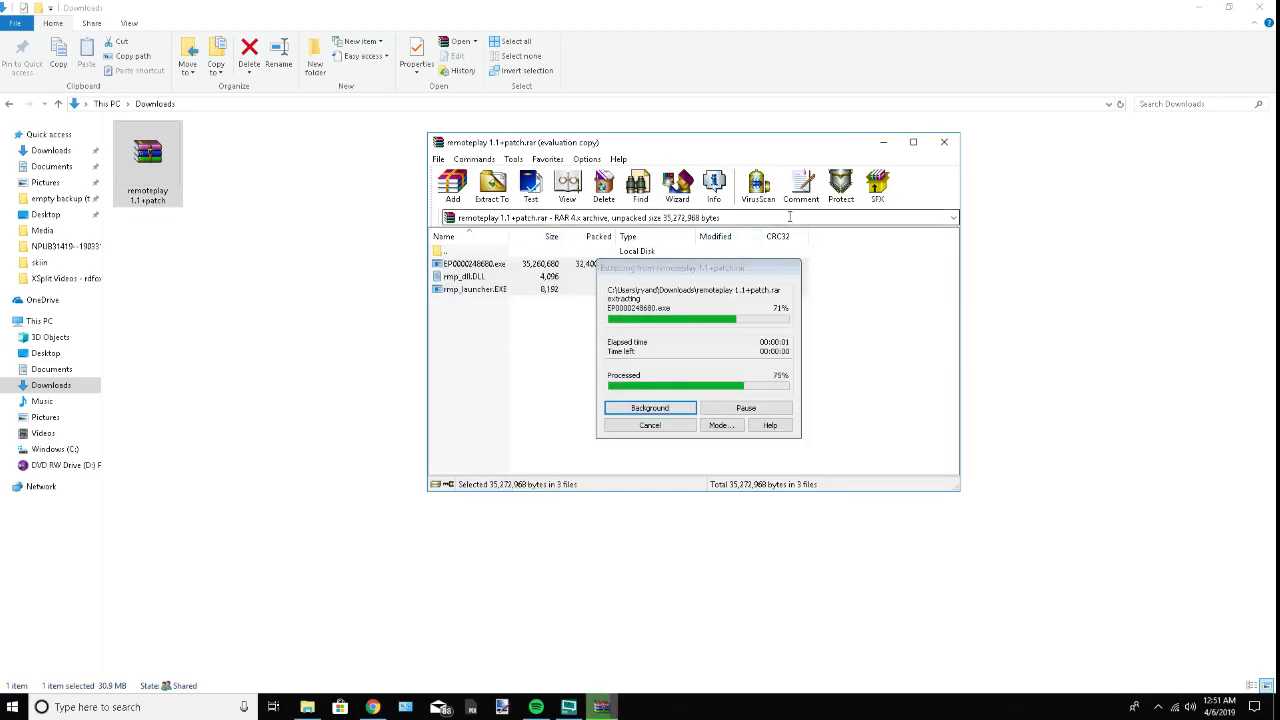
left_click(274, 200)
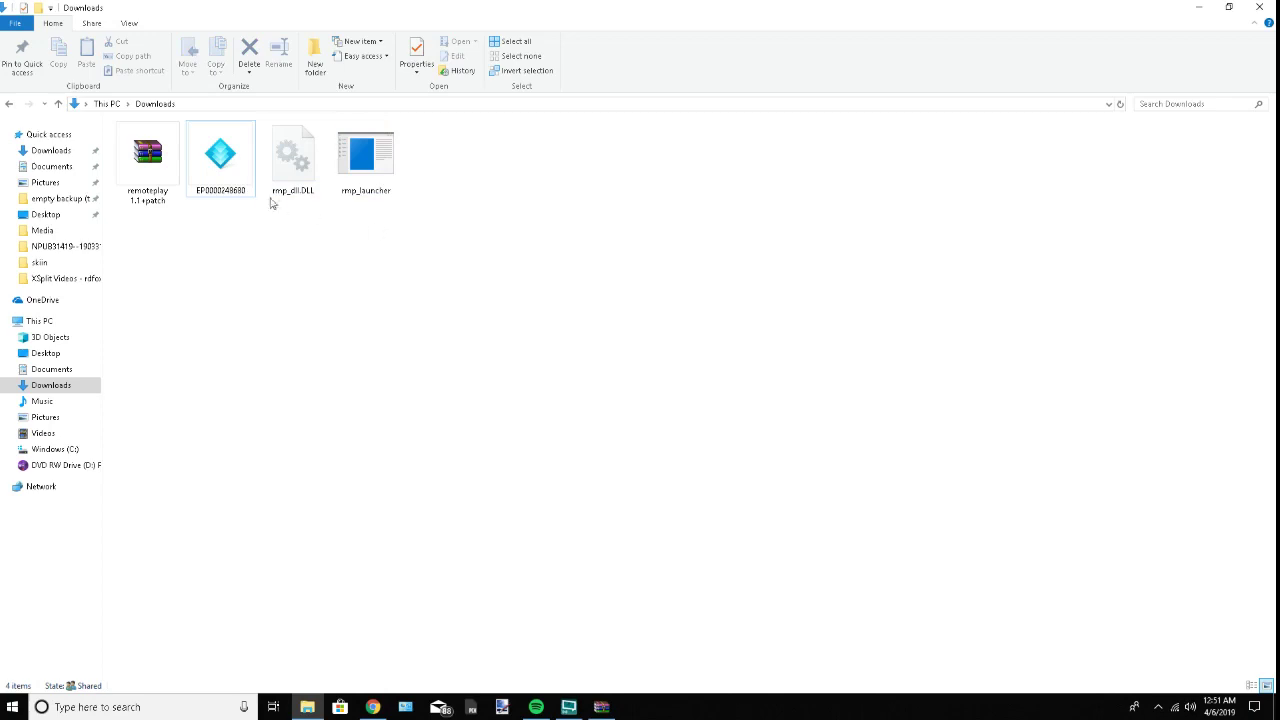
mouse_move(230, 246)
left_mouse_down()
mouse_move(229, 162)
mouse_move(224, 232)
left_mouse_up()
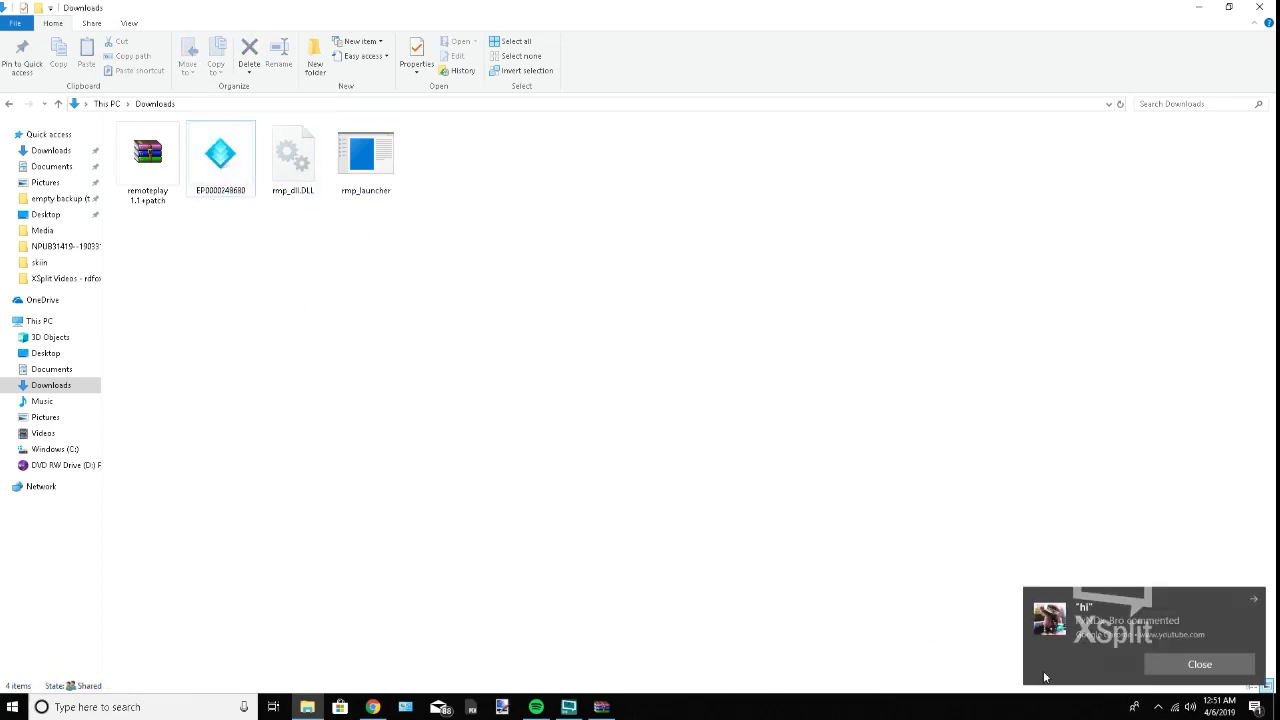
left_click(1255, 707)
left_click(367, 259)
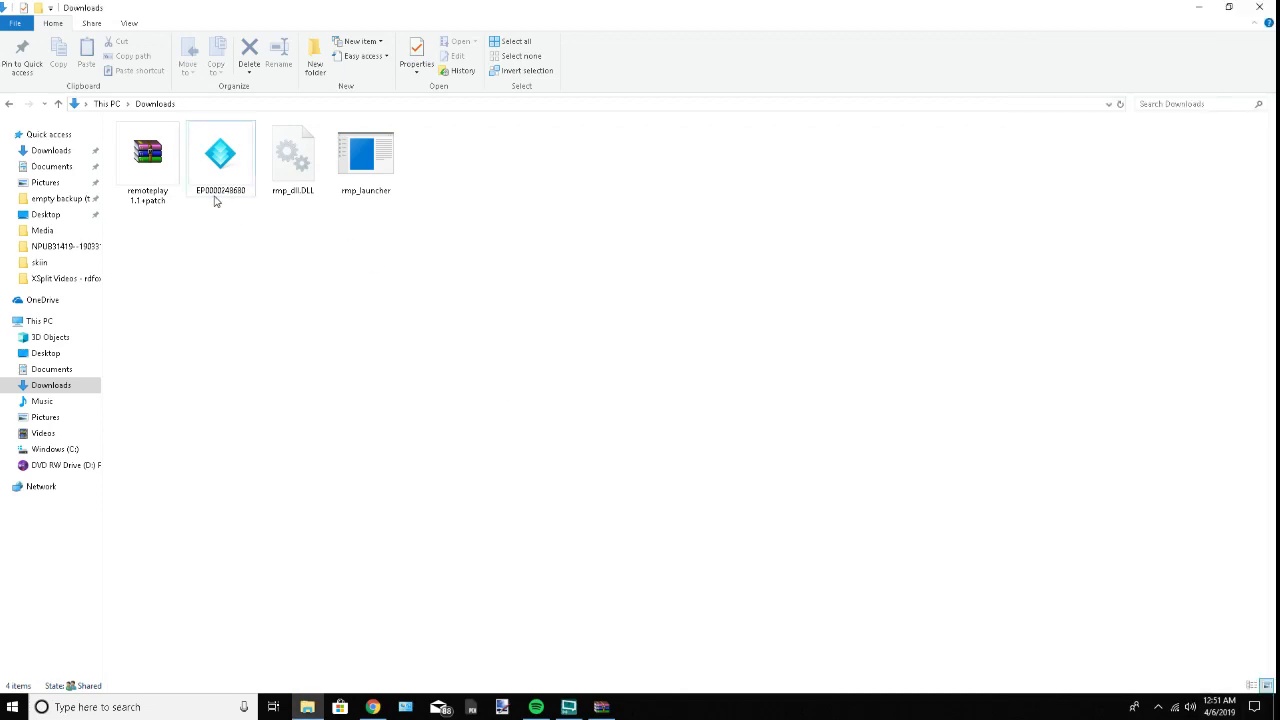
mouse_move(223, 197)
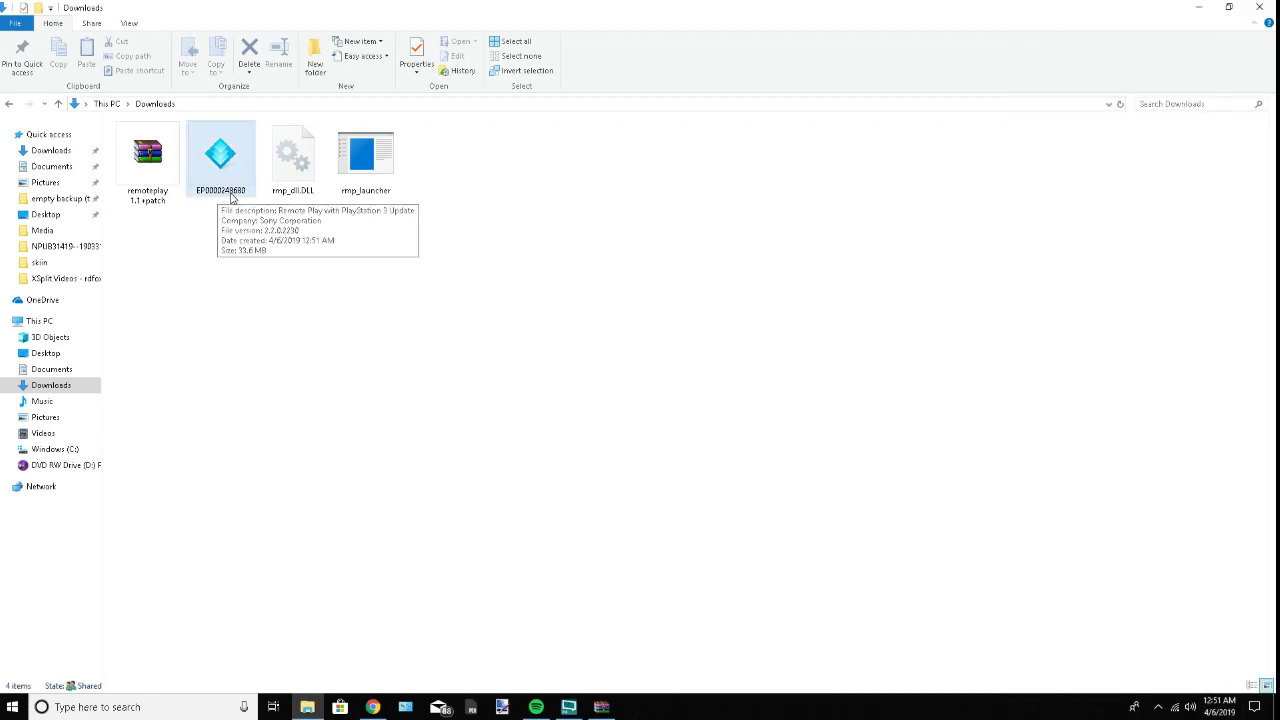
double_click(225, 153)
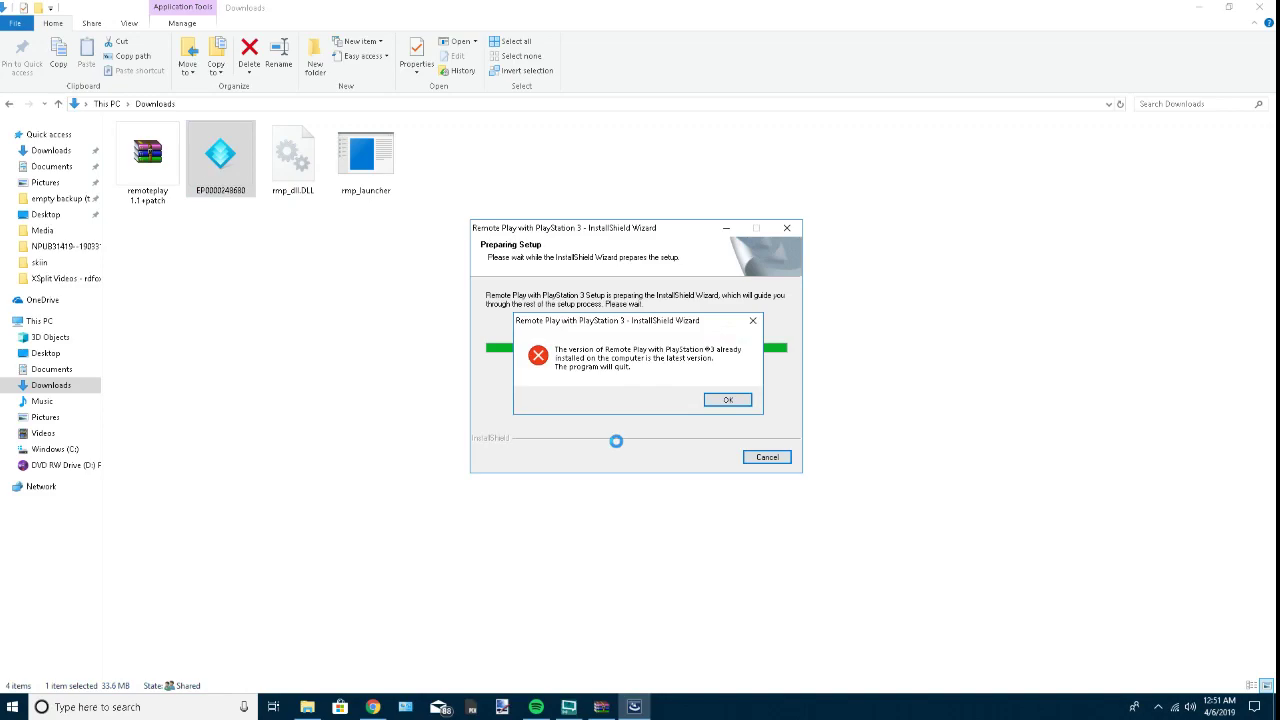
left_click(726, 400)
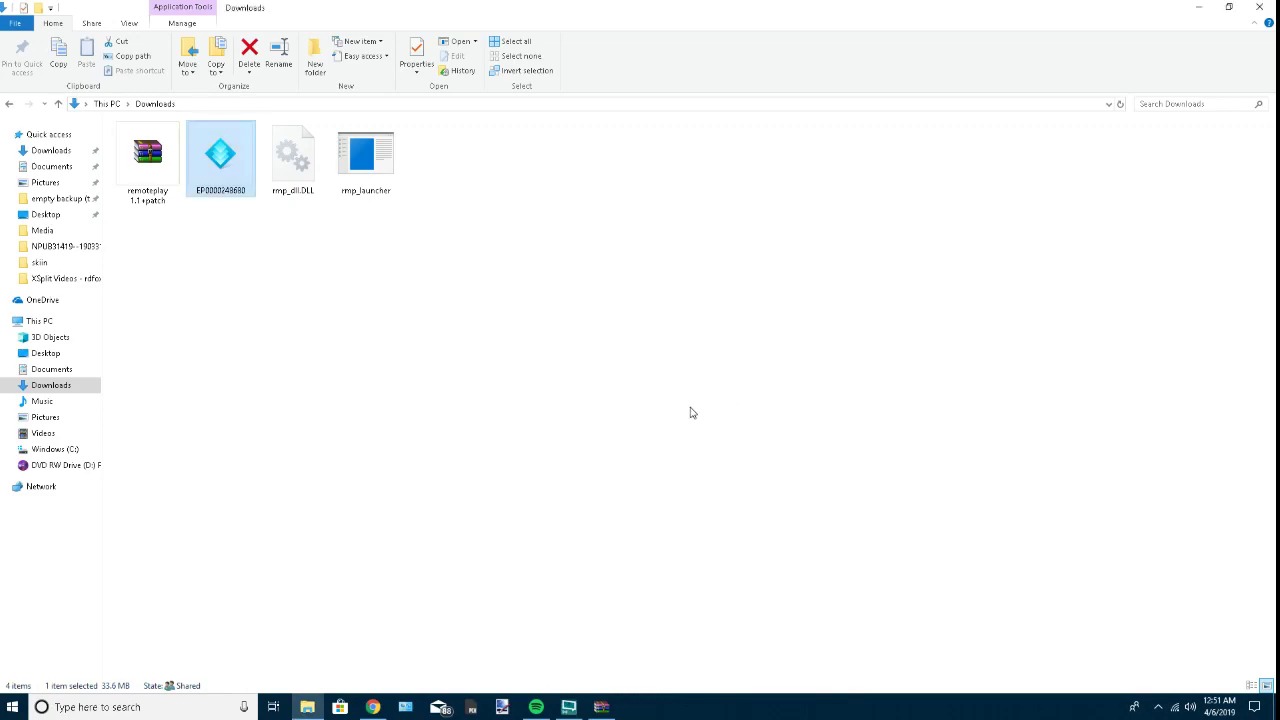
Open the Recycle Bin through a system search and sort its contents by Date Deleted.
left_click(119, 712)
type("re")
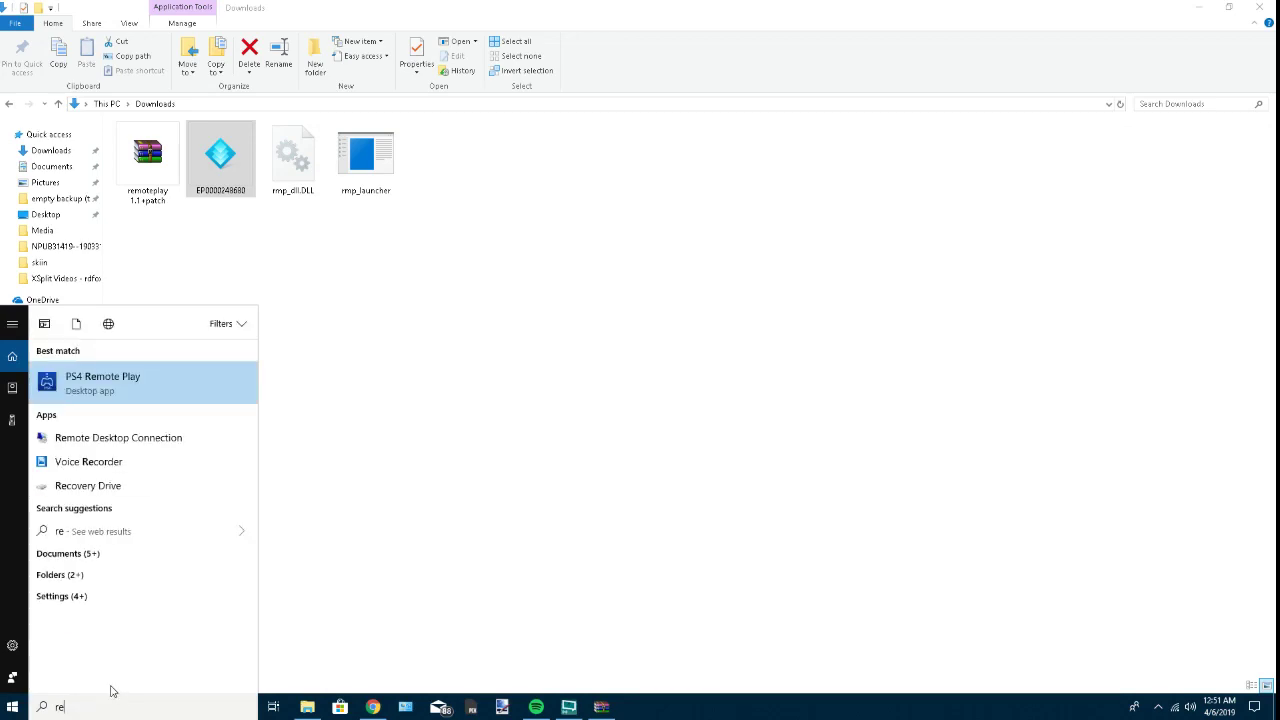
type("cy")
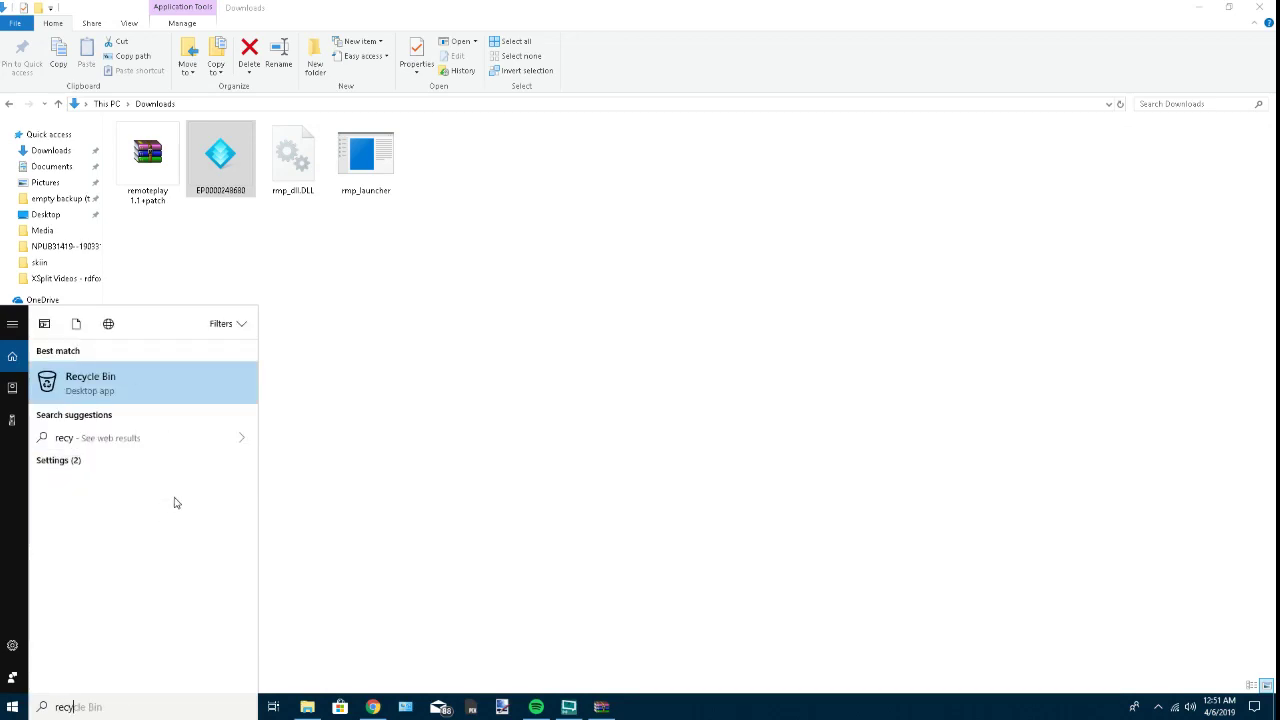
left_click(147, 385)
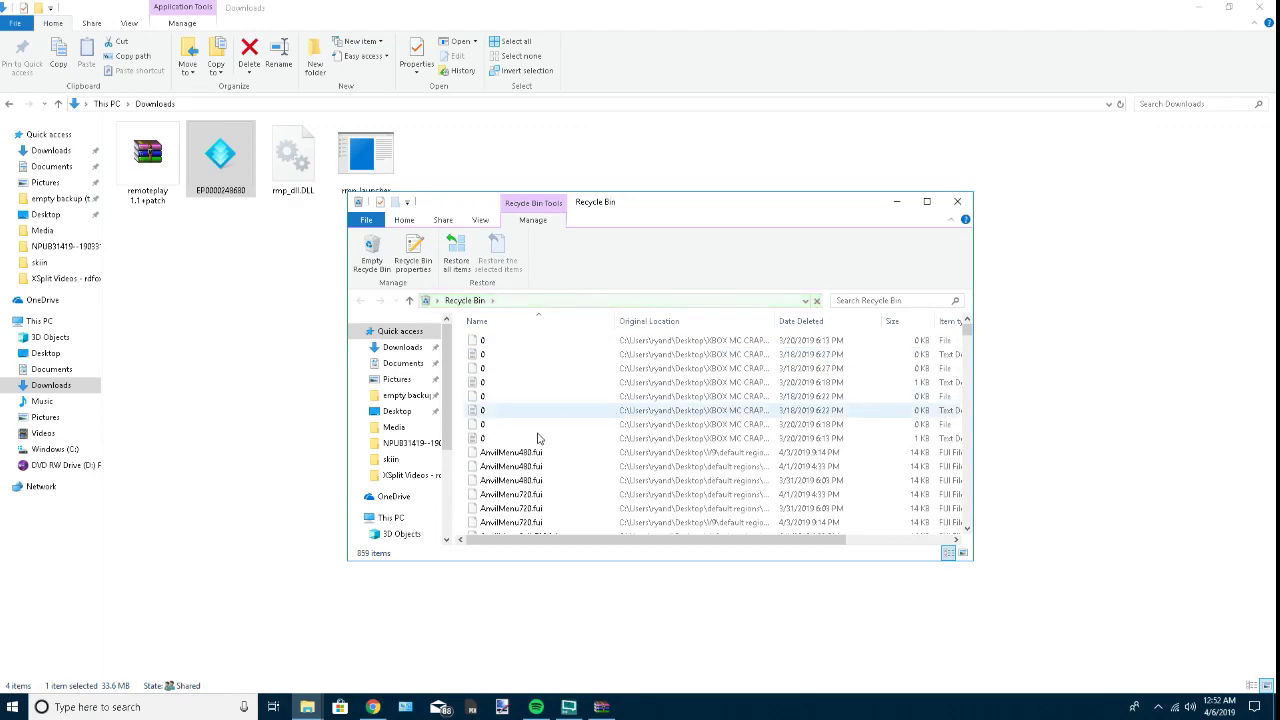
right_click(462, 457)
mouse_move(561, 486)
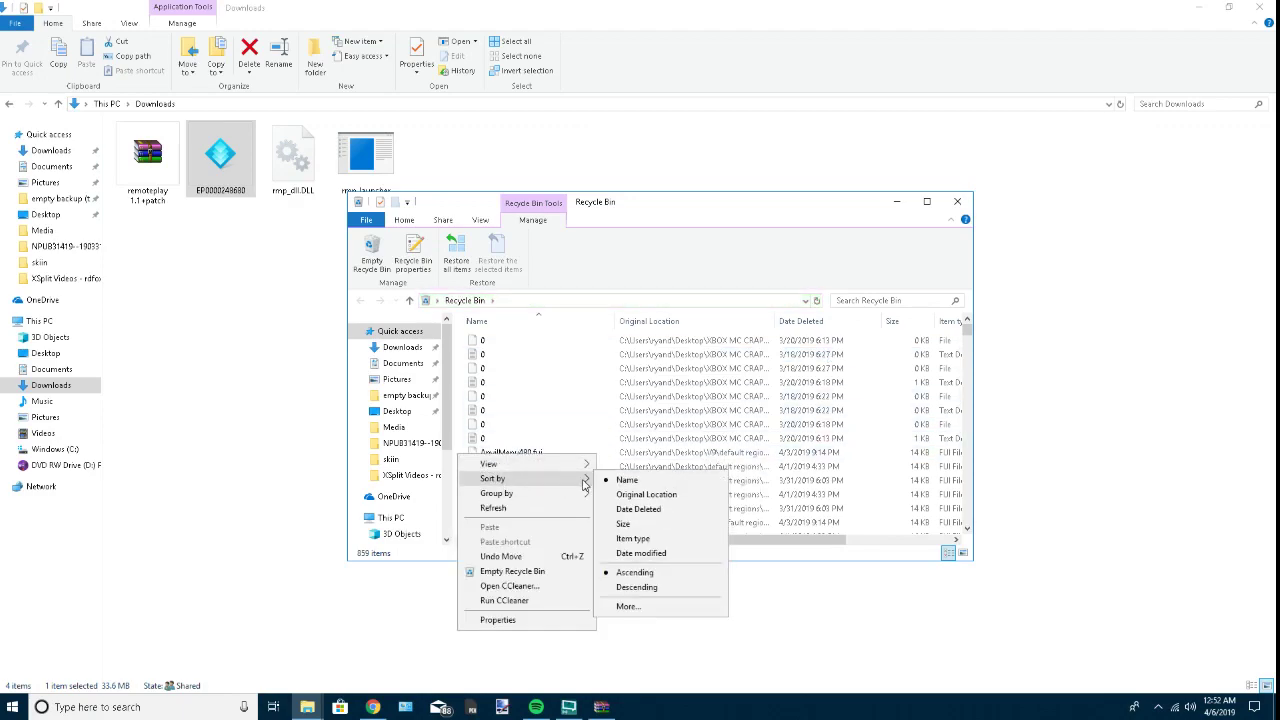
left_click(638, 509)
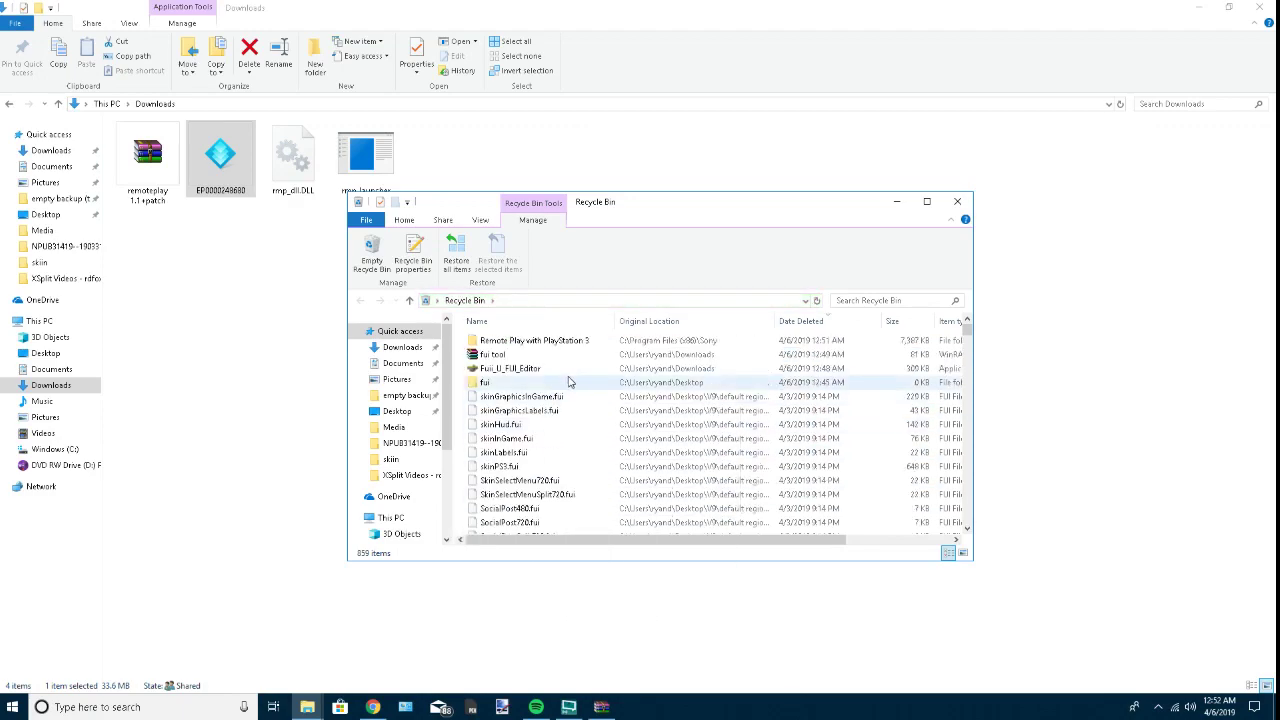
Restore the deleted Remote Play with PlayStation 3 folder and close the Recycle Bin.
right_click(518, 344)
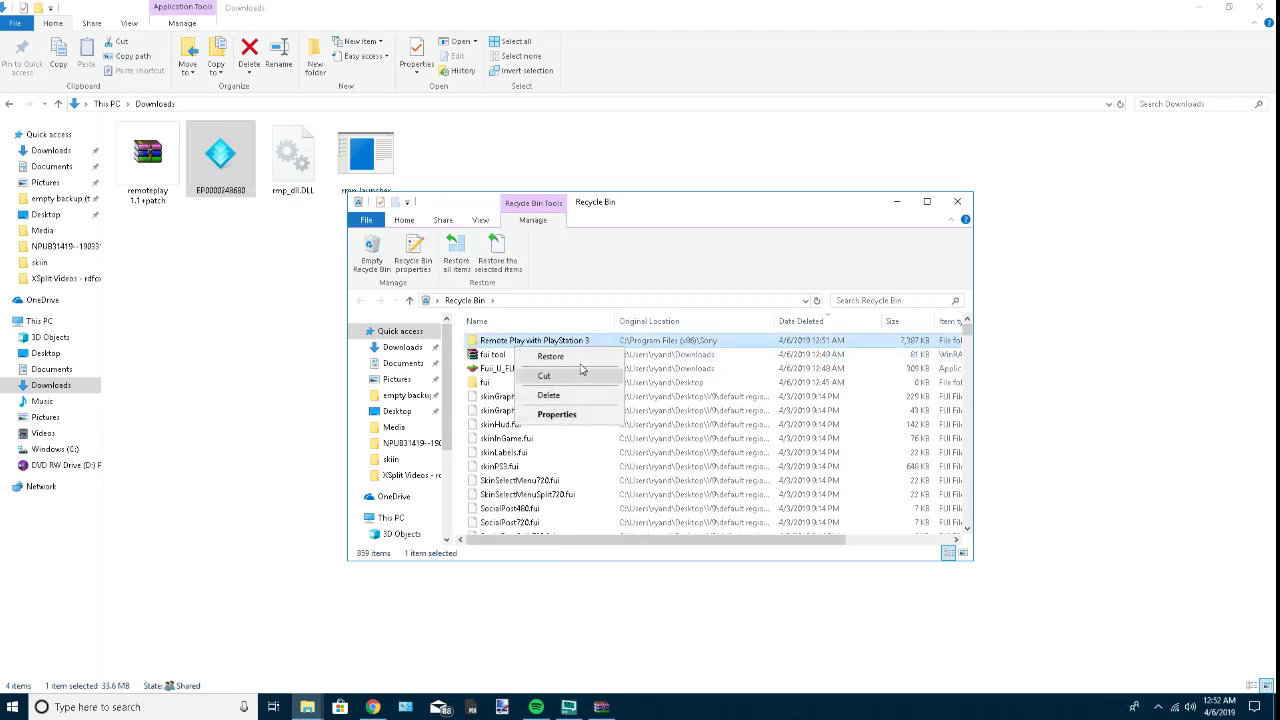
left_click(550, 357)
left_click(603, 264)
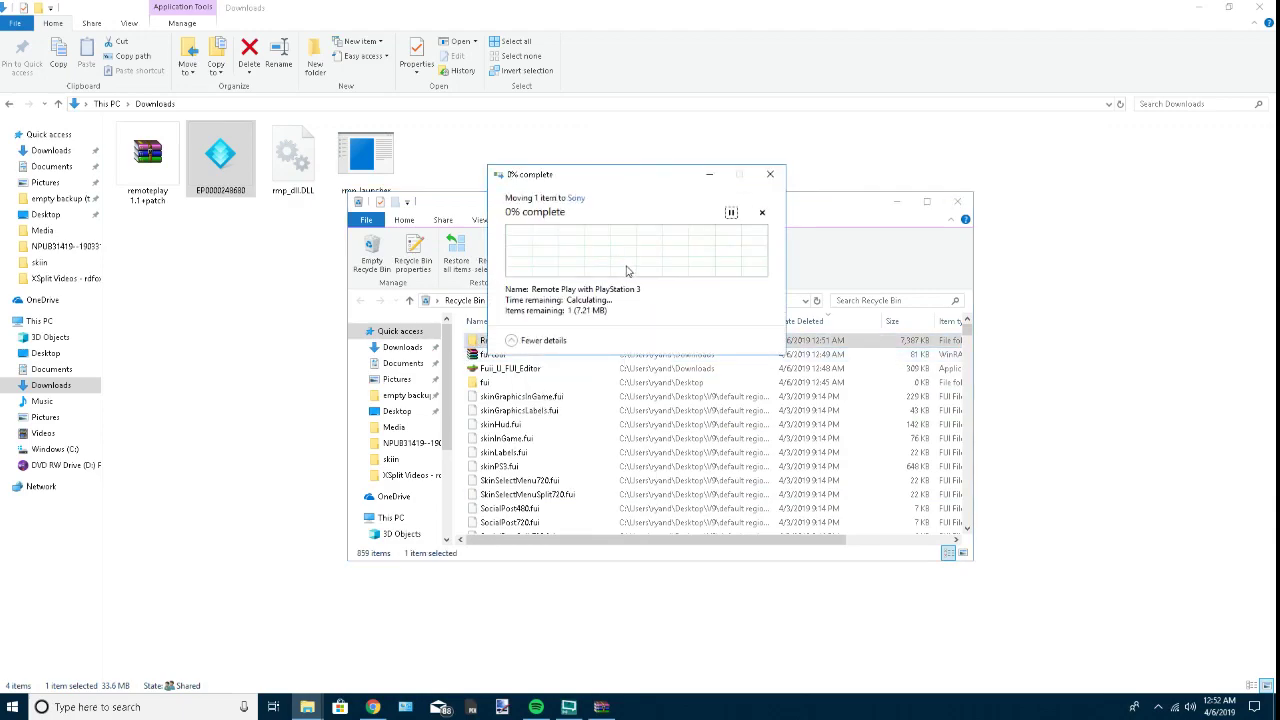
left_click(957, 201)
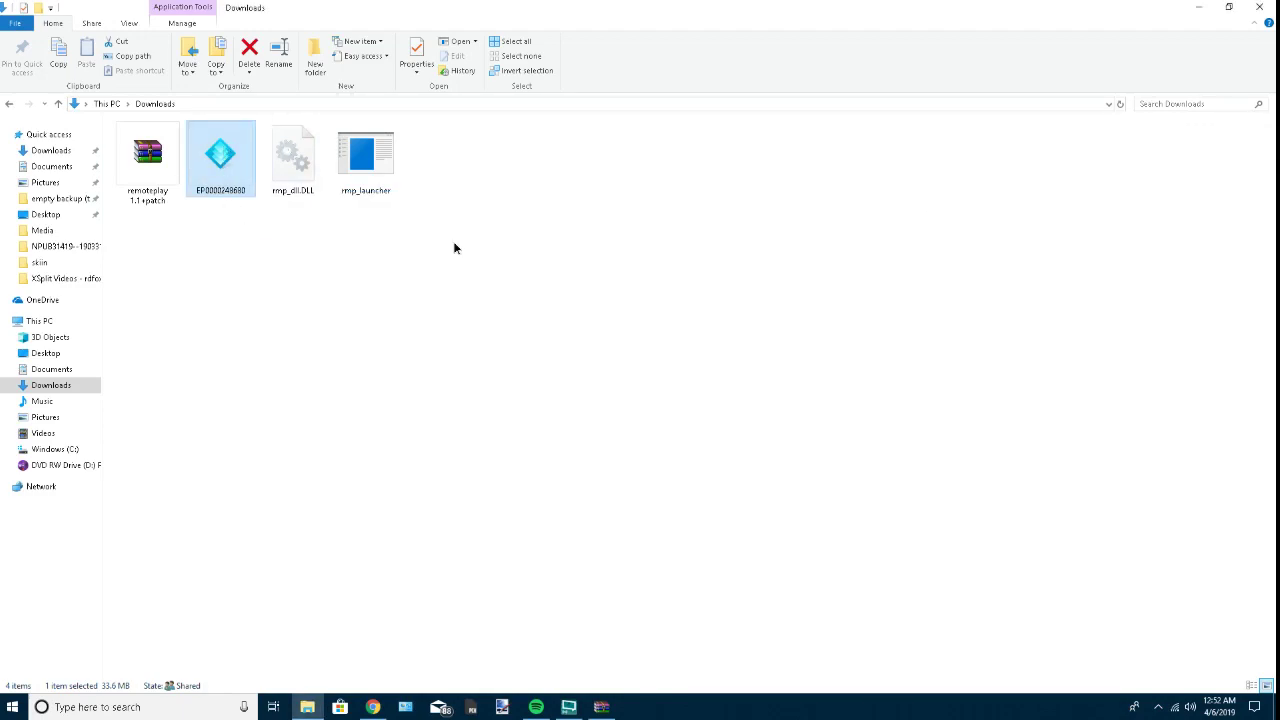
Copy the rmp_dll.DLL and rmp_launcher files from the Downloads folder.
left_click_drag(453, 244, 279, 153)
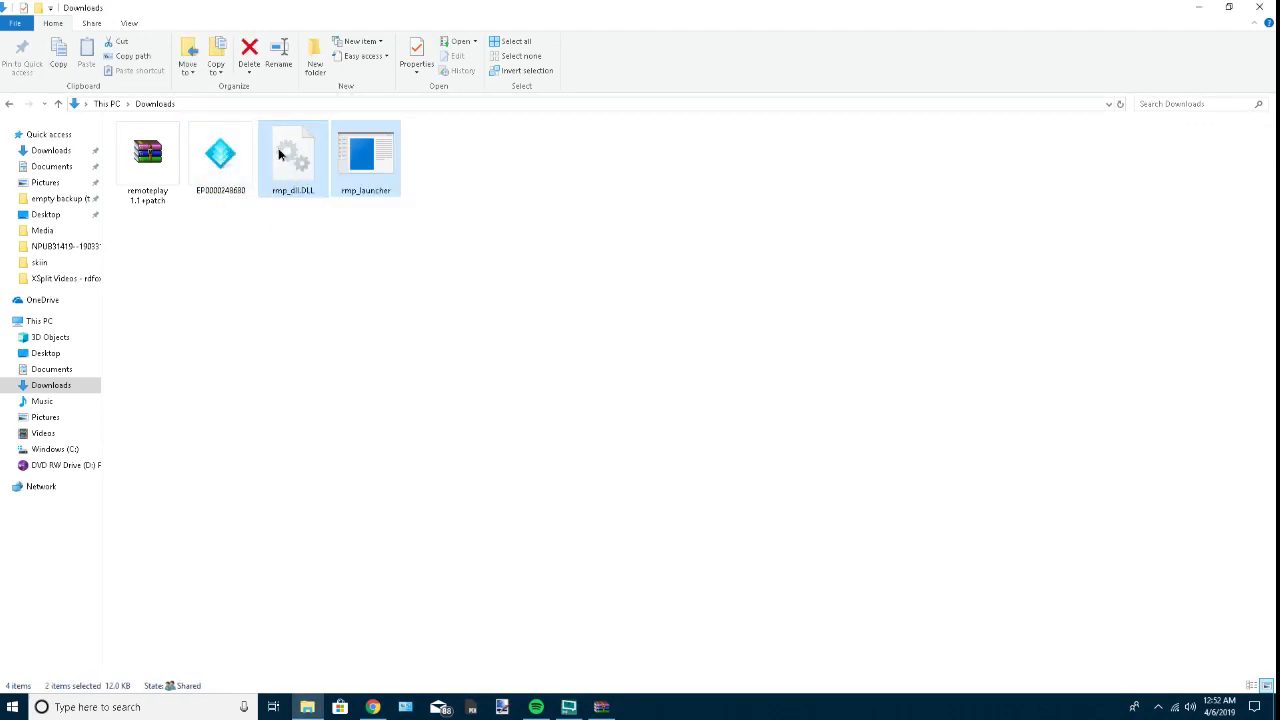
right_click(279, 153)
left_click(326, 338)
right_click(308, 707)
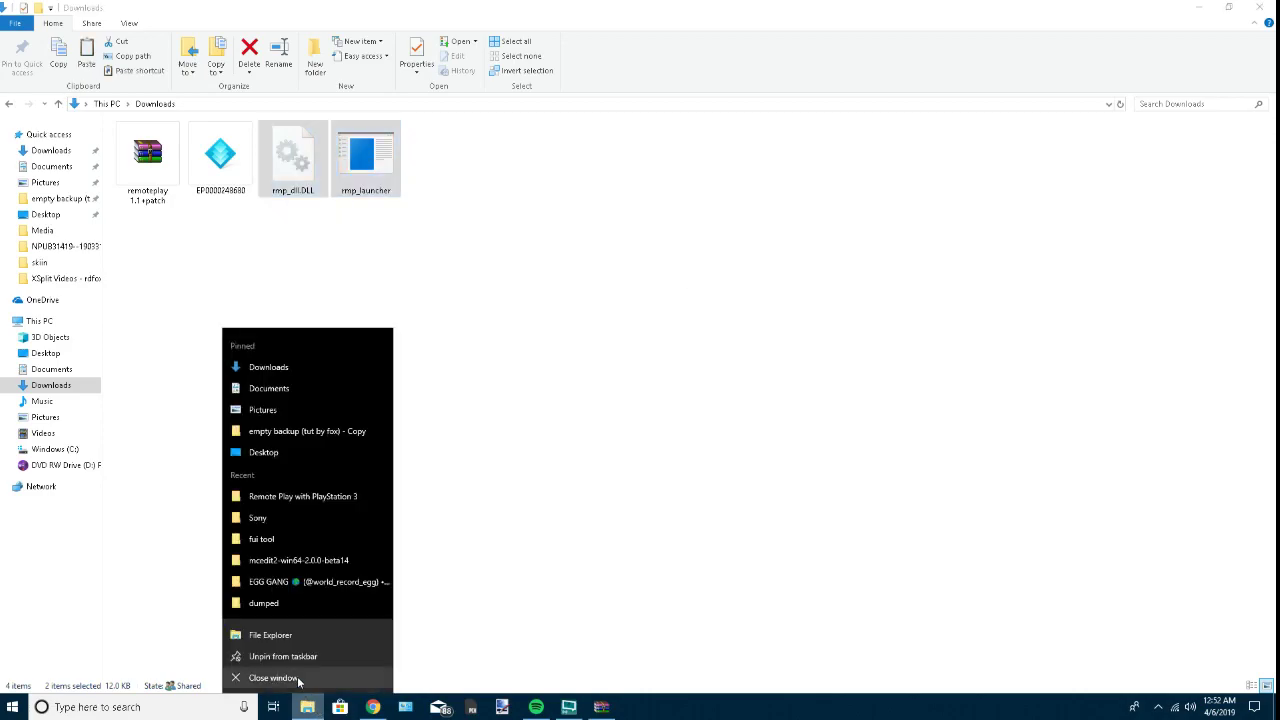
left_click(280, 636)
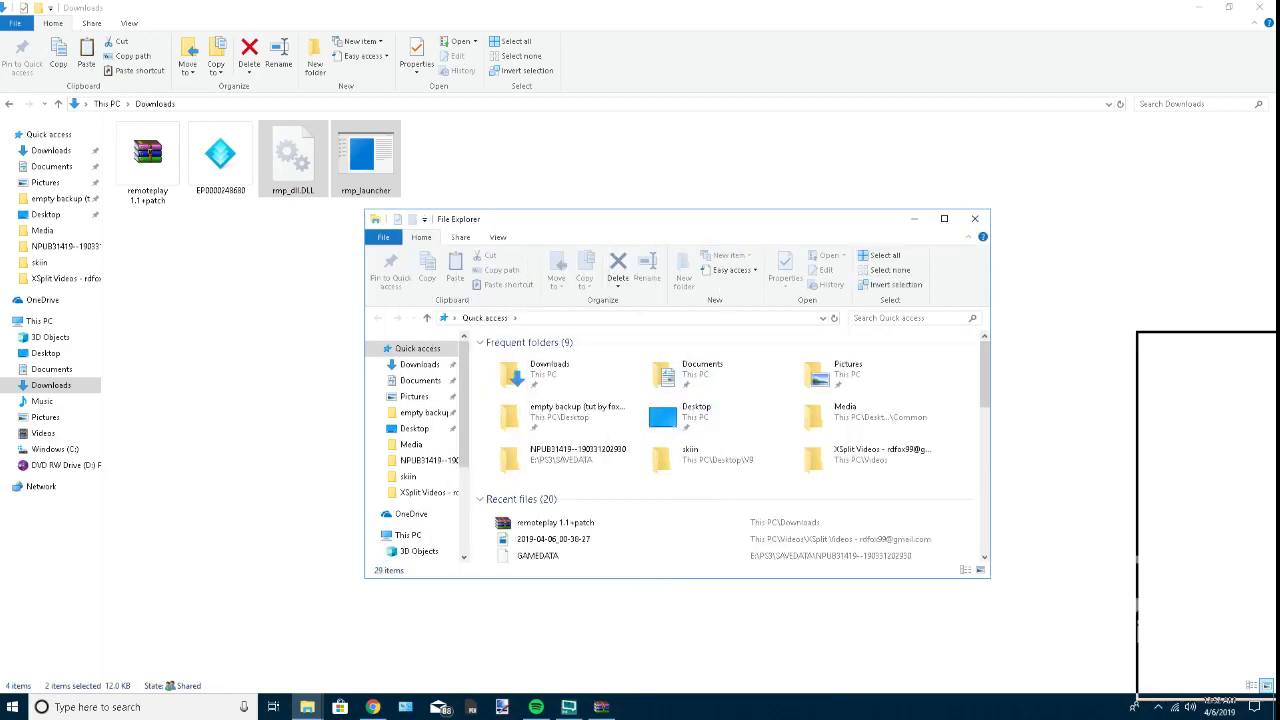
key("alt+F4")
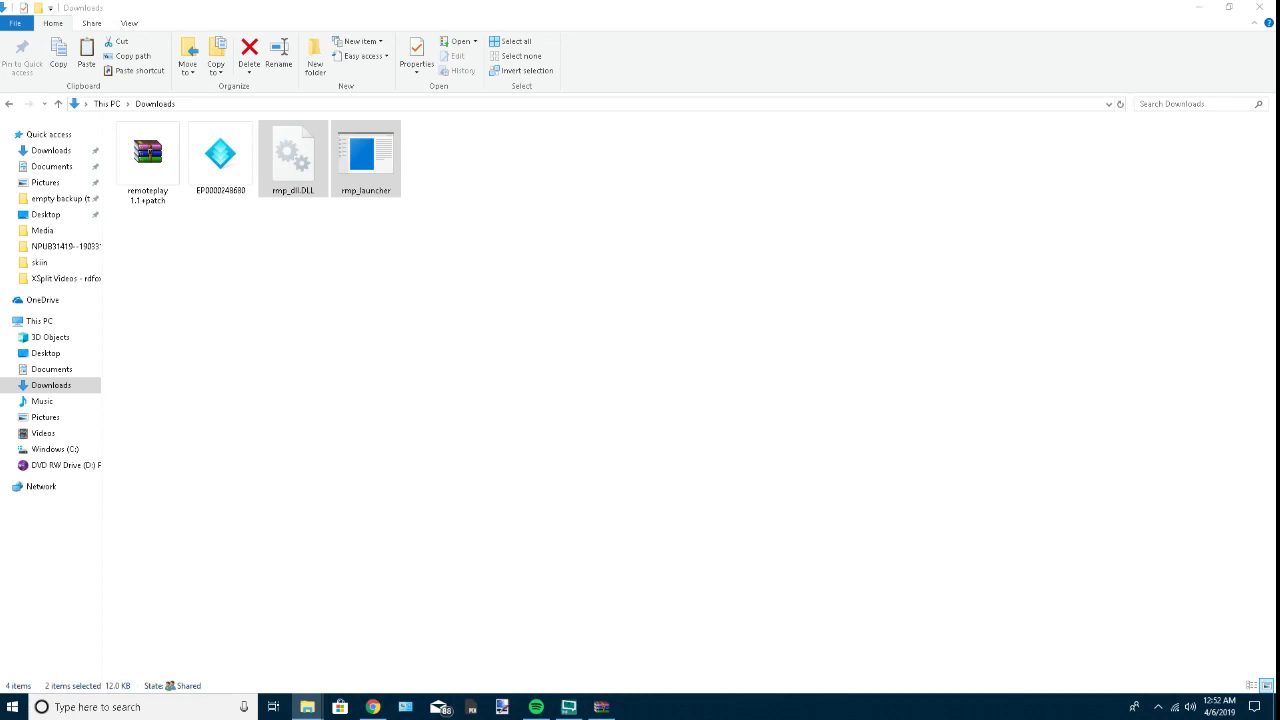
left_click(365, 376)
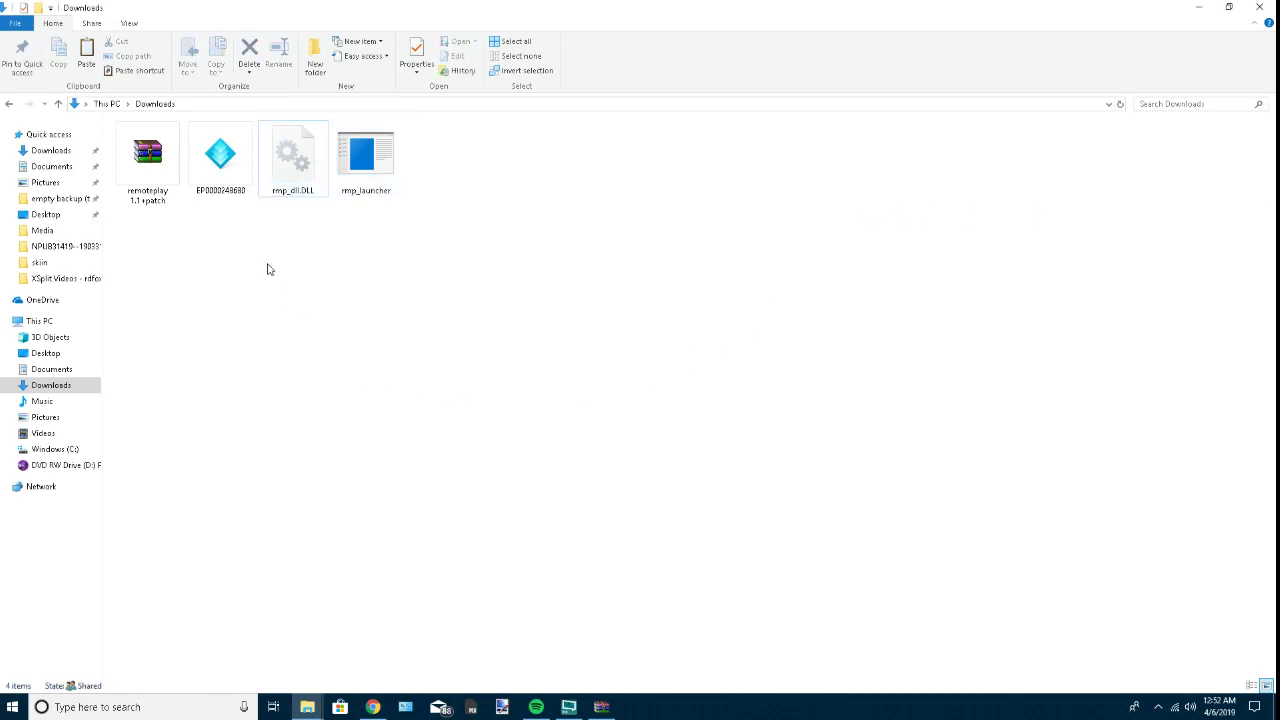
Examine the contents of the remoteplay 1.1+patch archive and the matching extracted files in the Downloads folder.
double_click(145, 160)
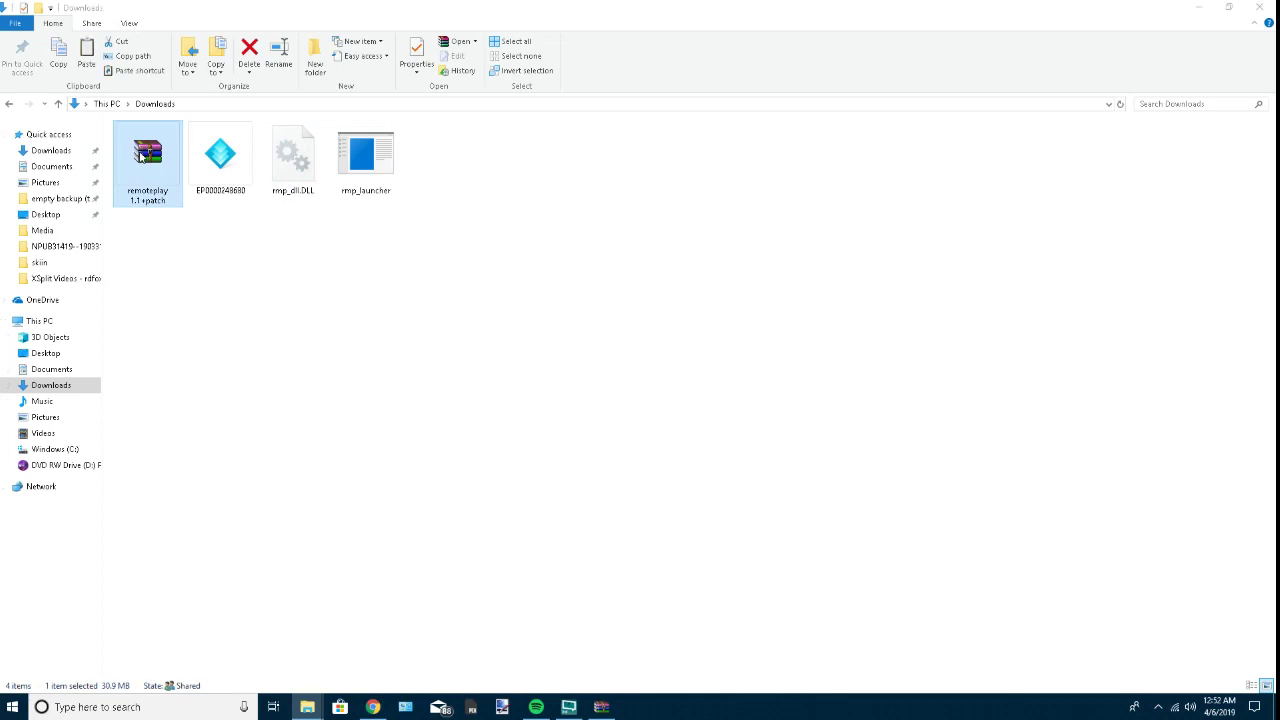
left_click_drag(615, 351, 505, 345)
left_click(796, 265)
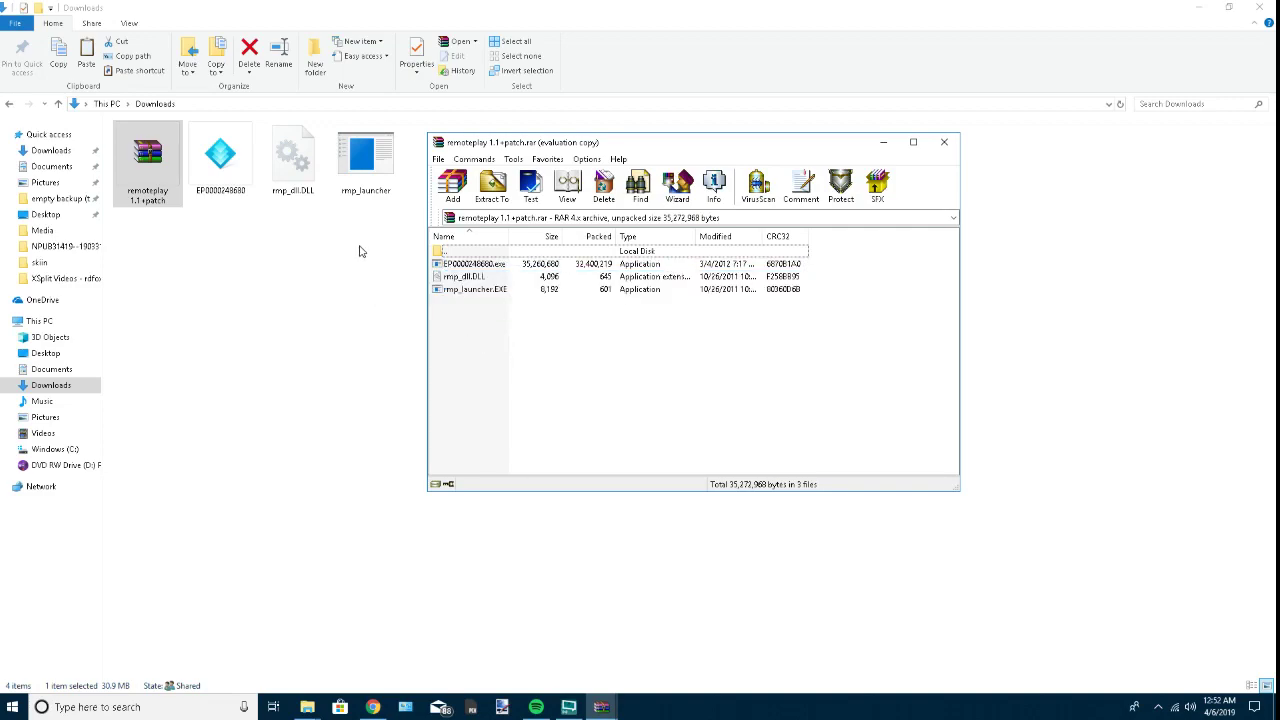
left_click(944, 142)
left_click(230, 160)
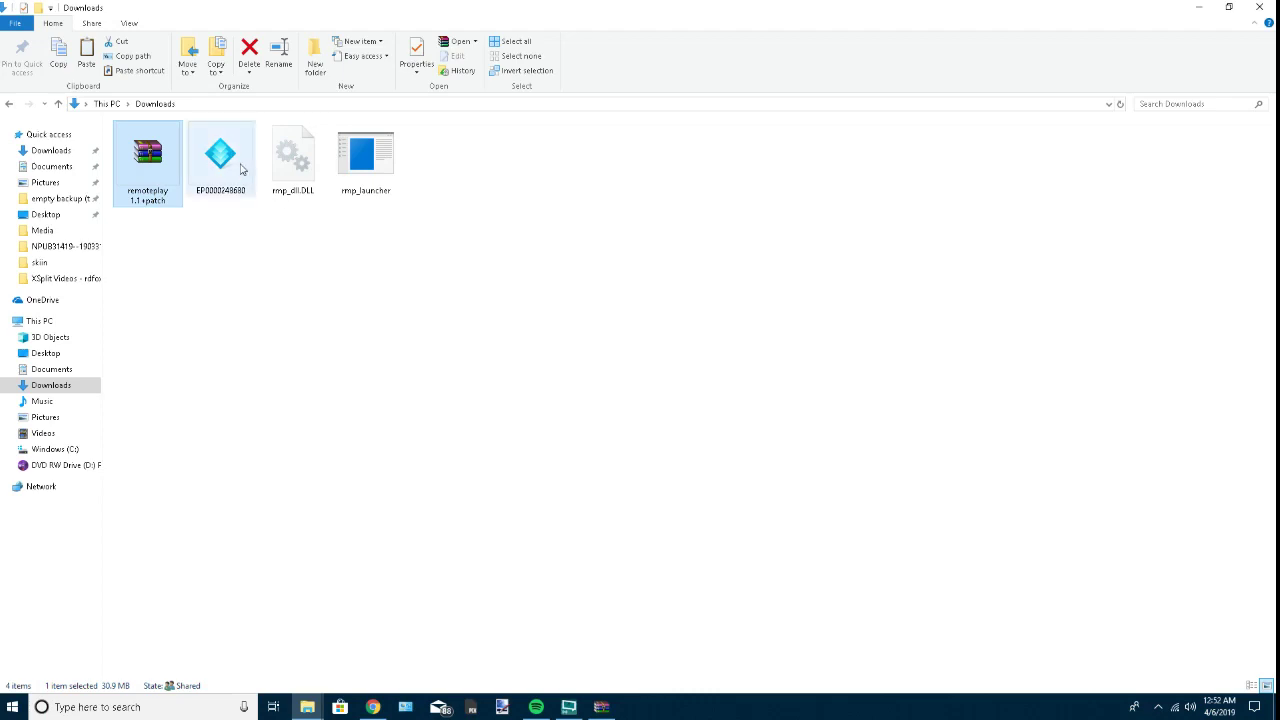
left_click(304, 165)
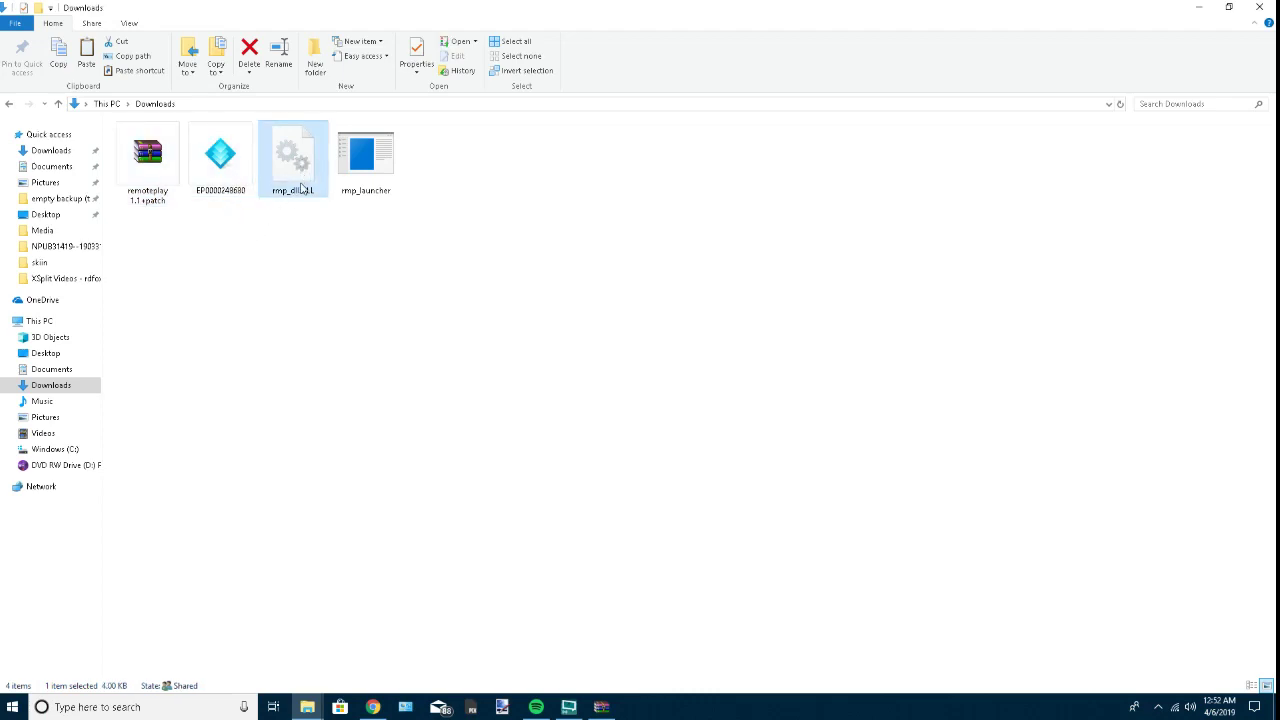
left_click(364, 166)
left_click(274, 223)
double_click(210, 178)
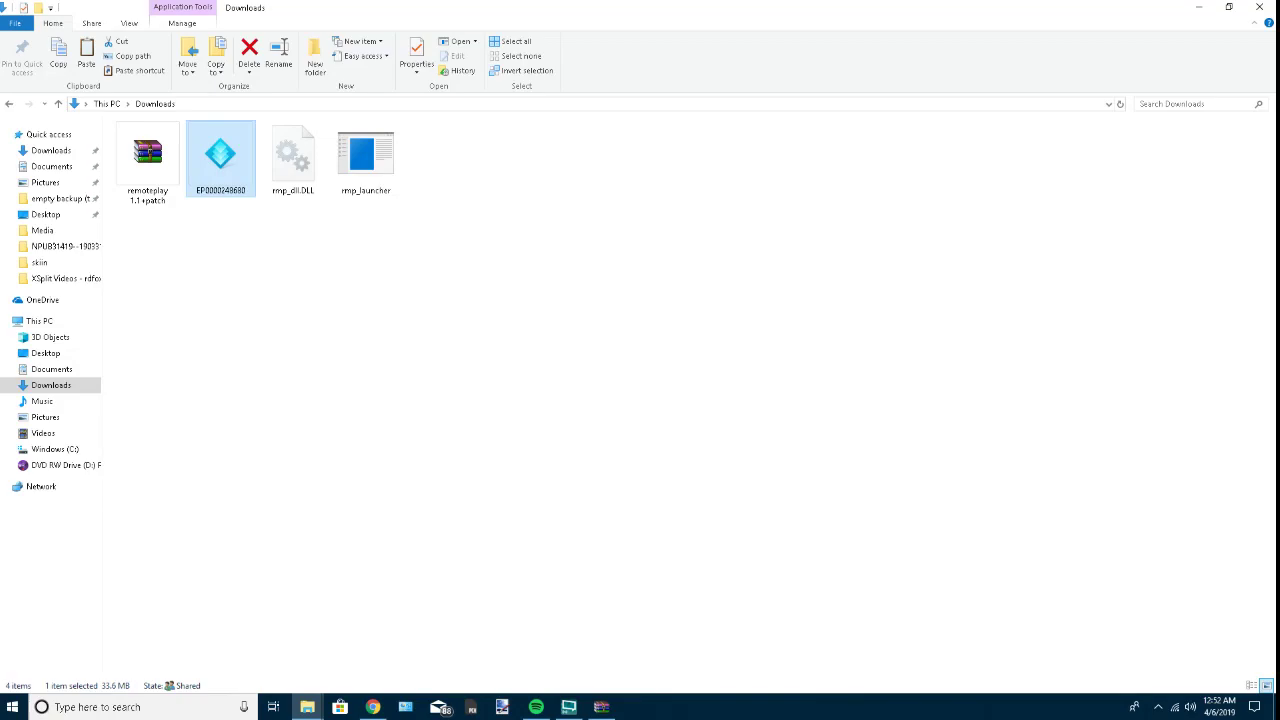
In a new maximized File Explorer window, open the Remote Play with PlayStation 3 folder under Sony in Program Files (x86) on drive C.
key("super+e")
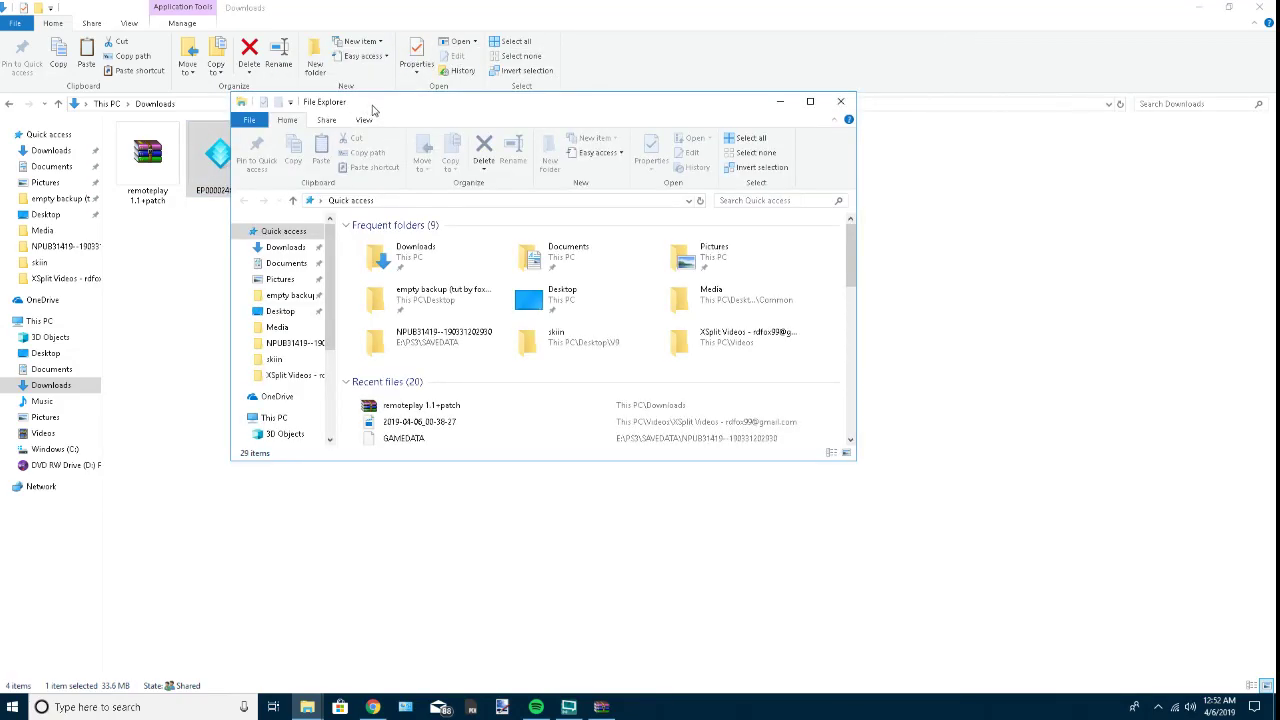
double_click(375, 104)
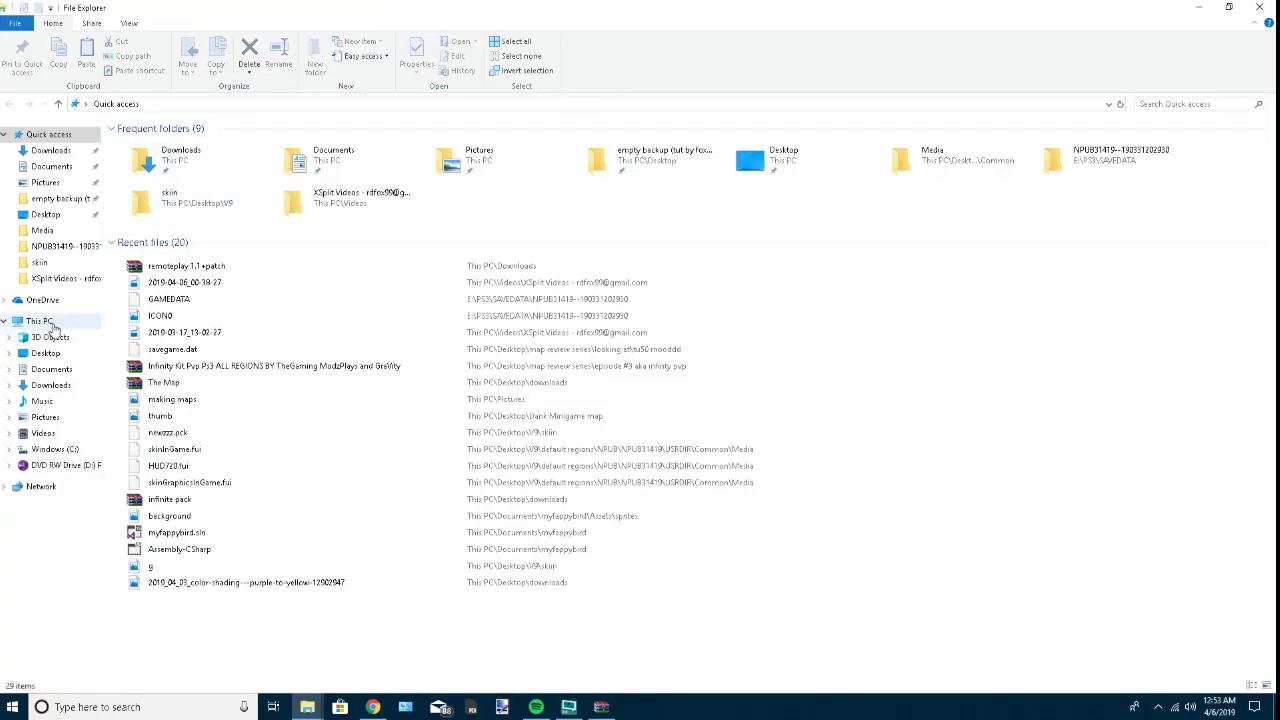
left_click(40, 321)
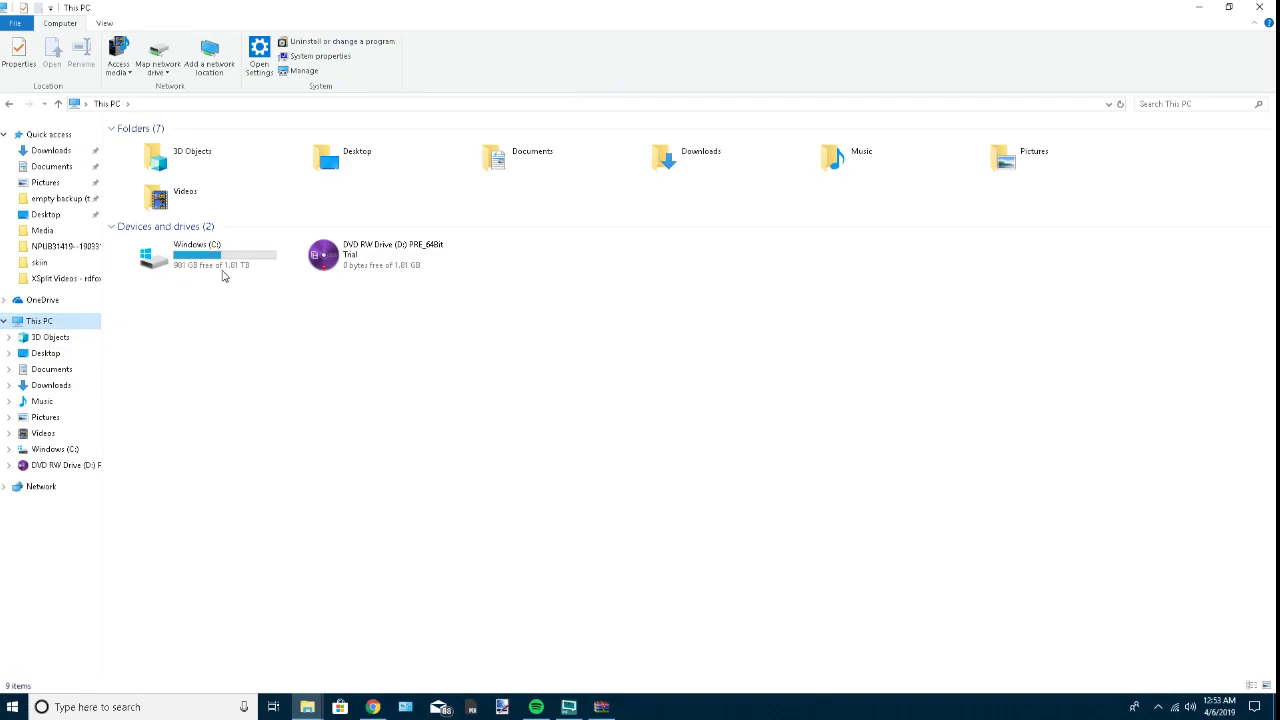
double_click(210, 262)
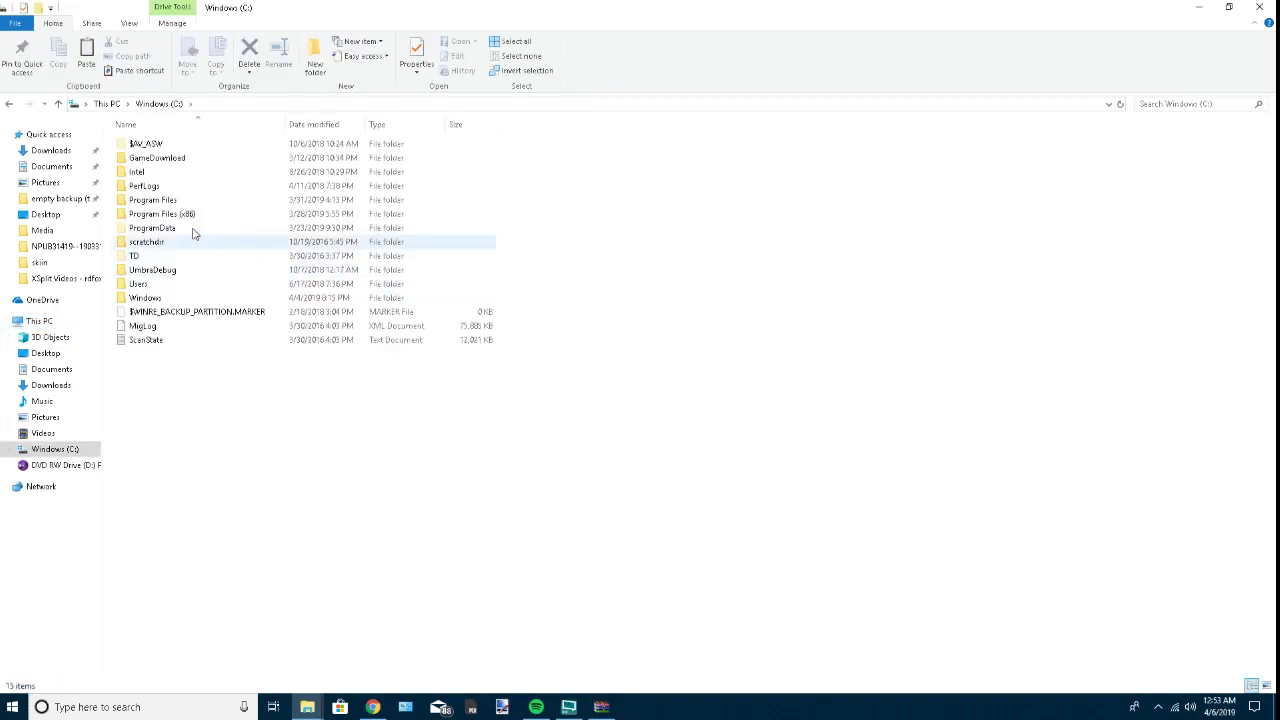
double_click(200, 214)
scroll(202, 219, "down", 10)
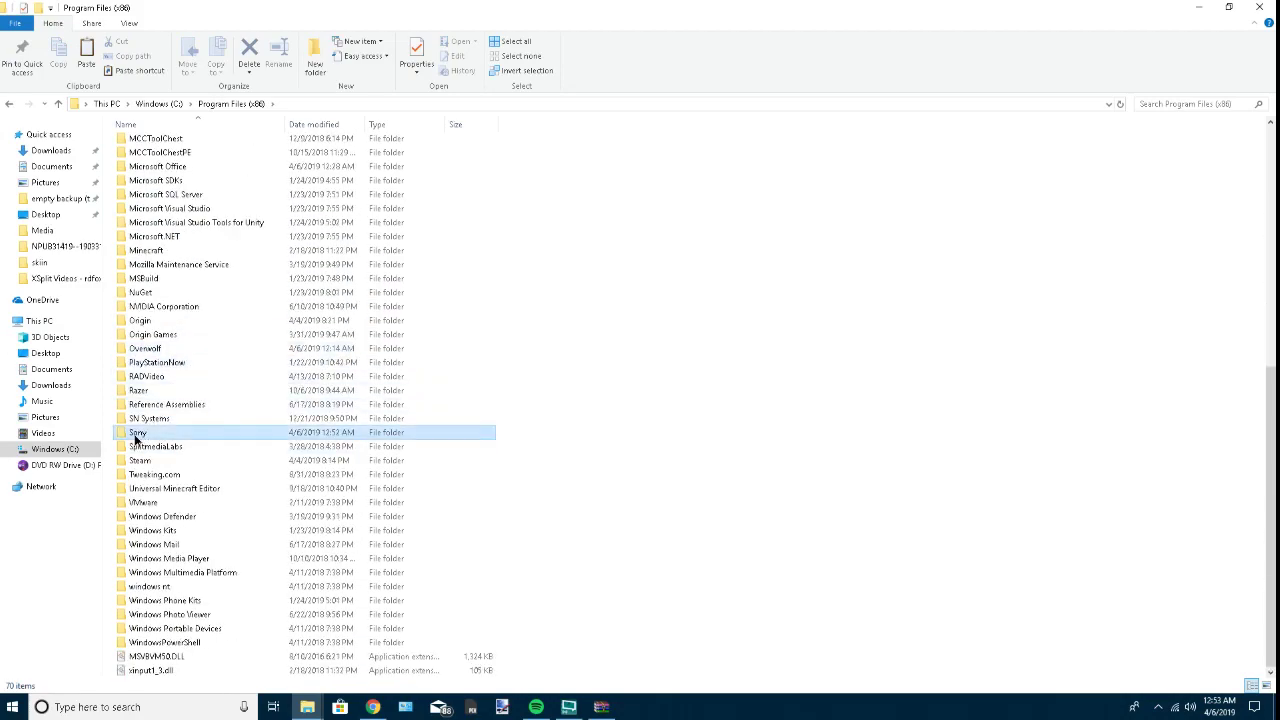
left_click(150, 433)
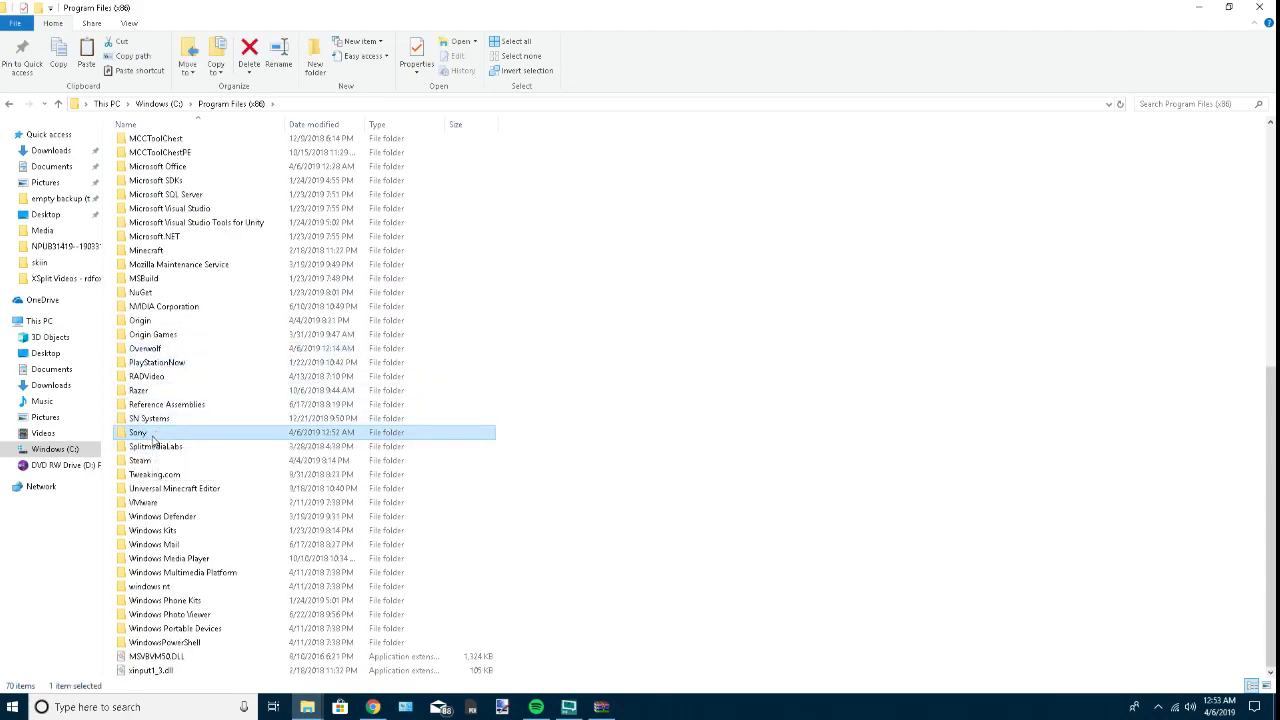
double_click(153, 437)
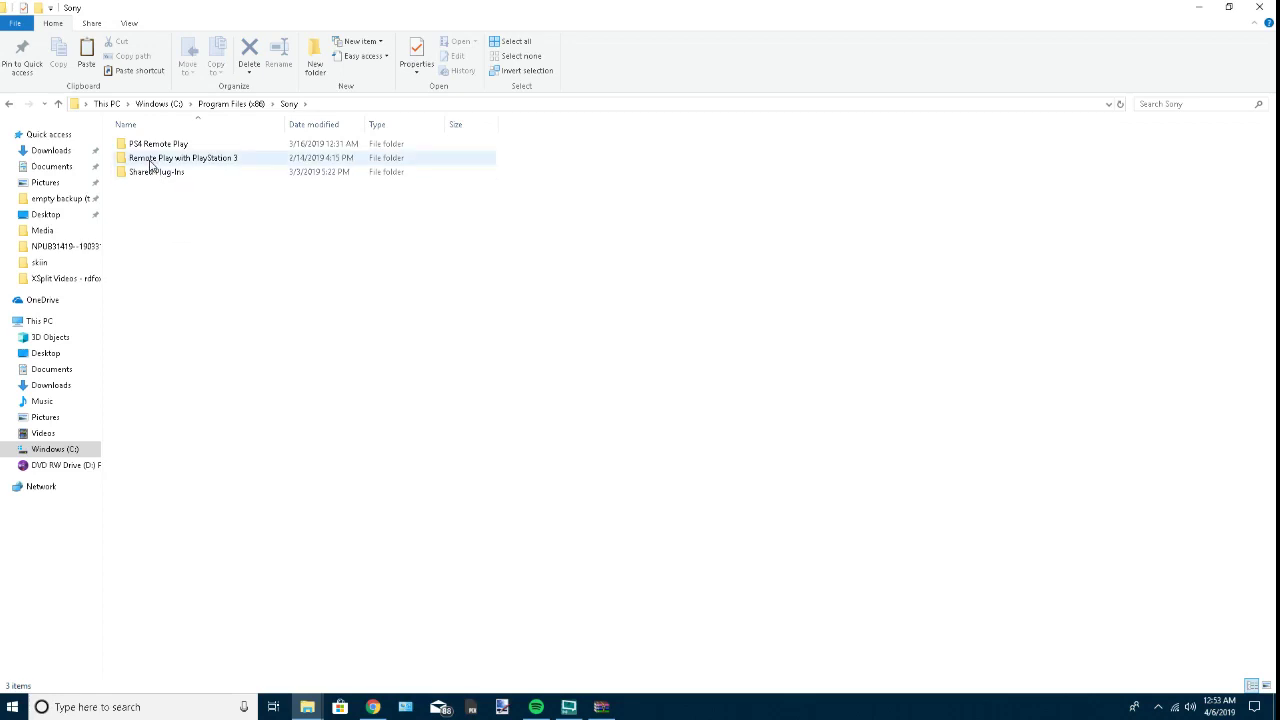
double_click(201, 160)
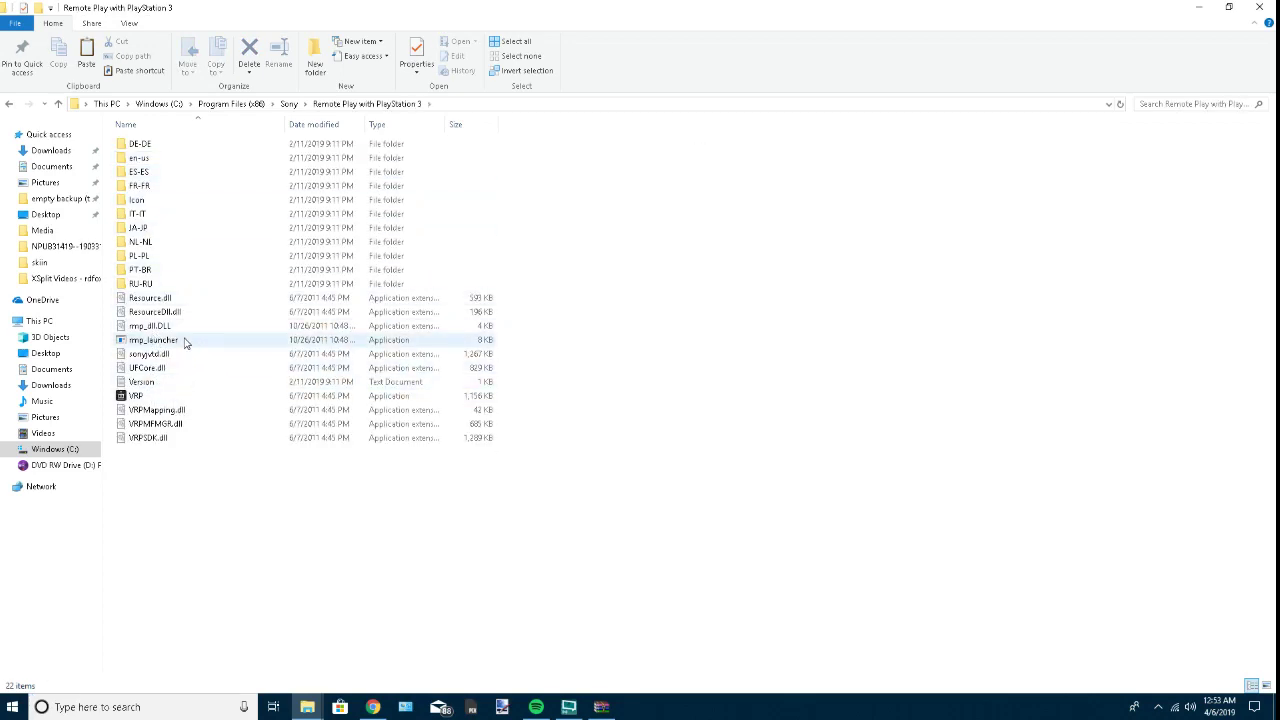
Return to the Downloads folder and copy the rmp_dll.DLL and rmp_launcher files.
mouse_move(307, 707)
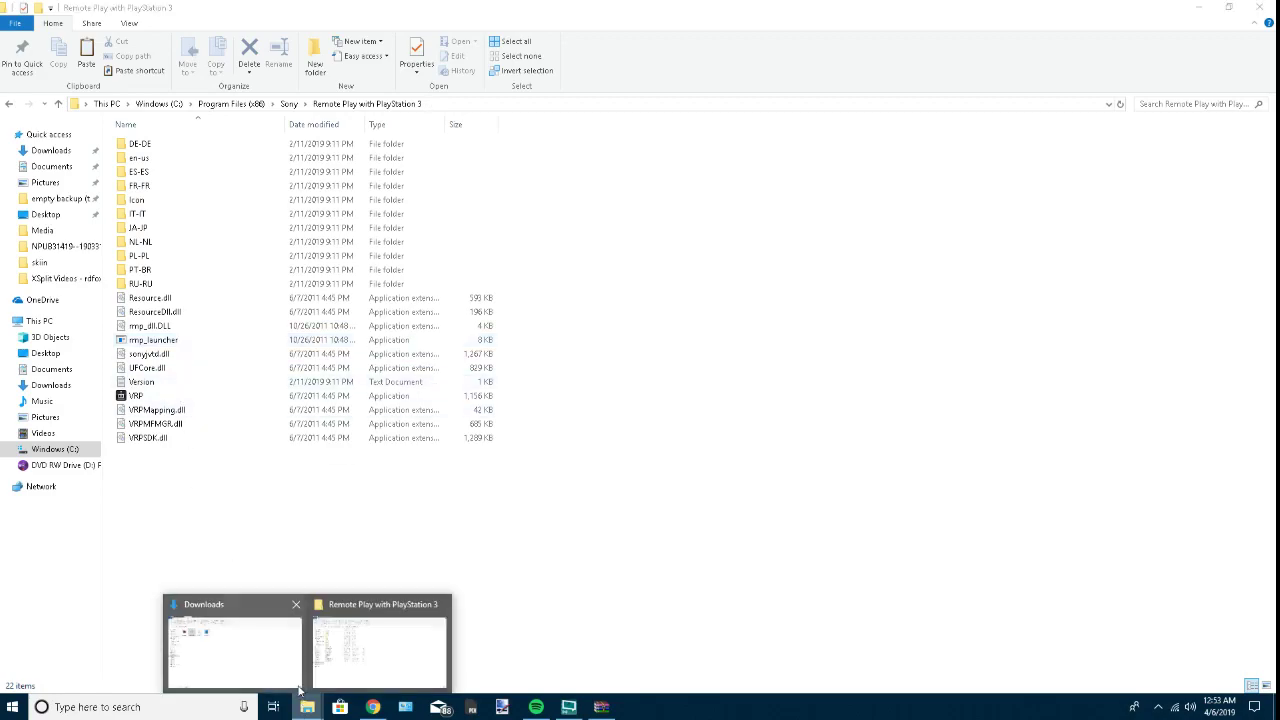
left_click(243, 665)
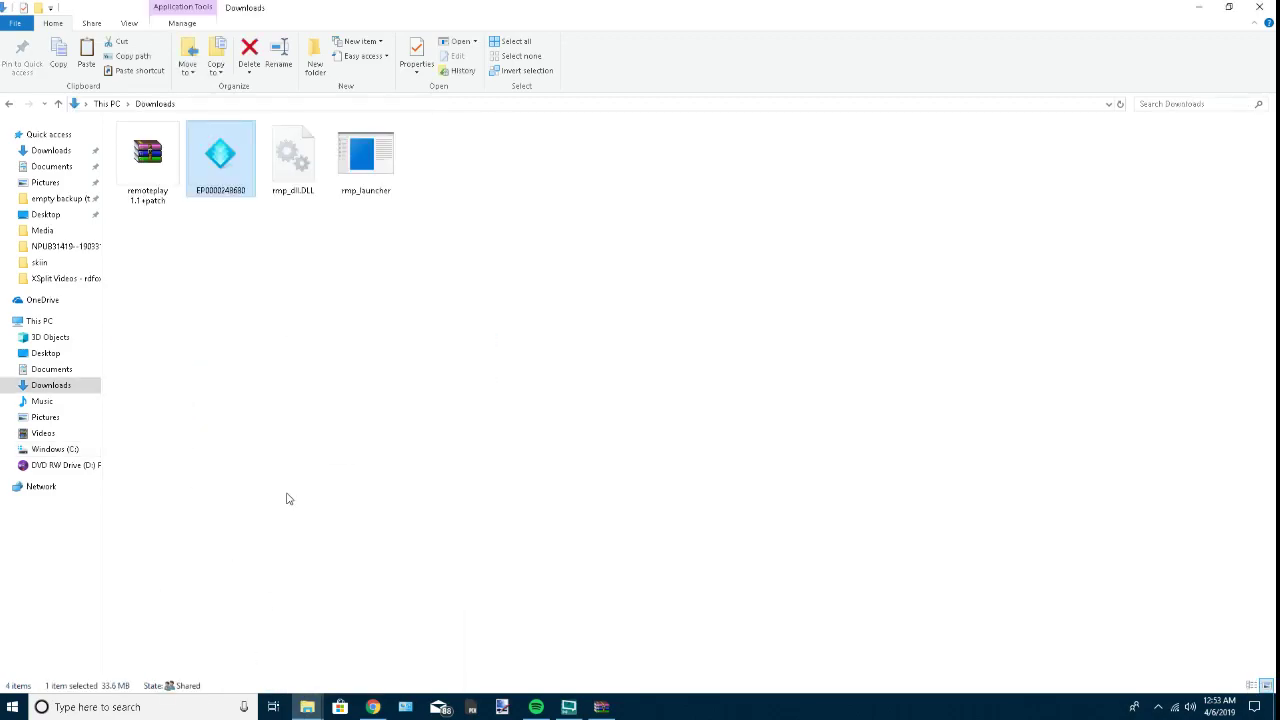
left_click(360, 190)
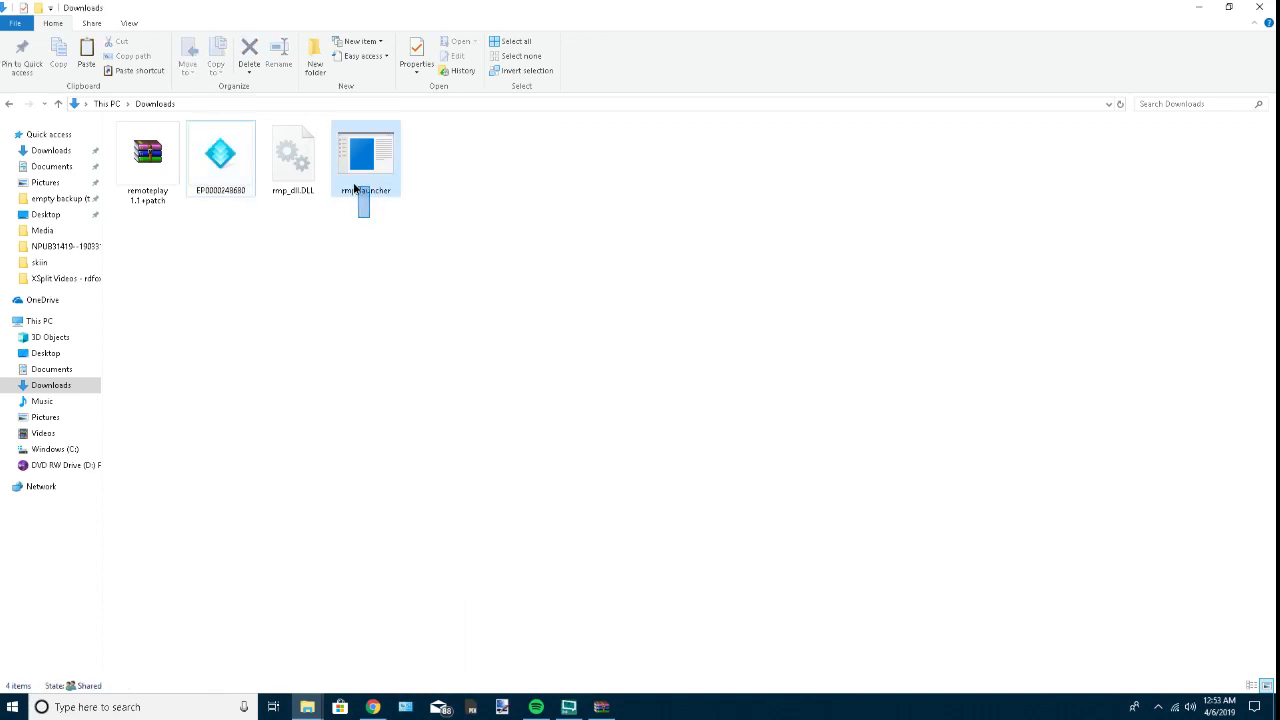
left_click(314, 190, "ctrl")
right_click(302, 172)
key("Escape")
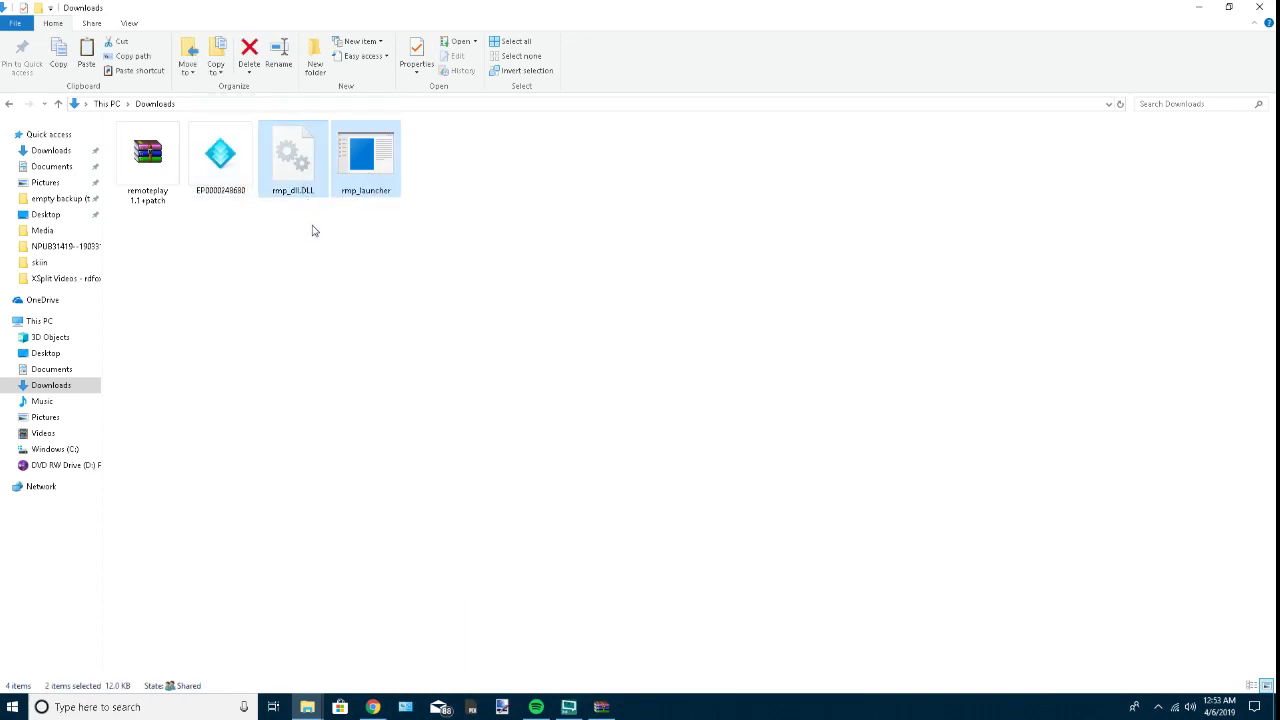
right_click(343, 181)
left_click(383, 377)
left_click(393, 268)
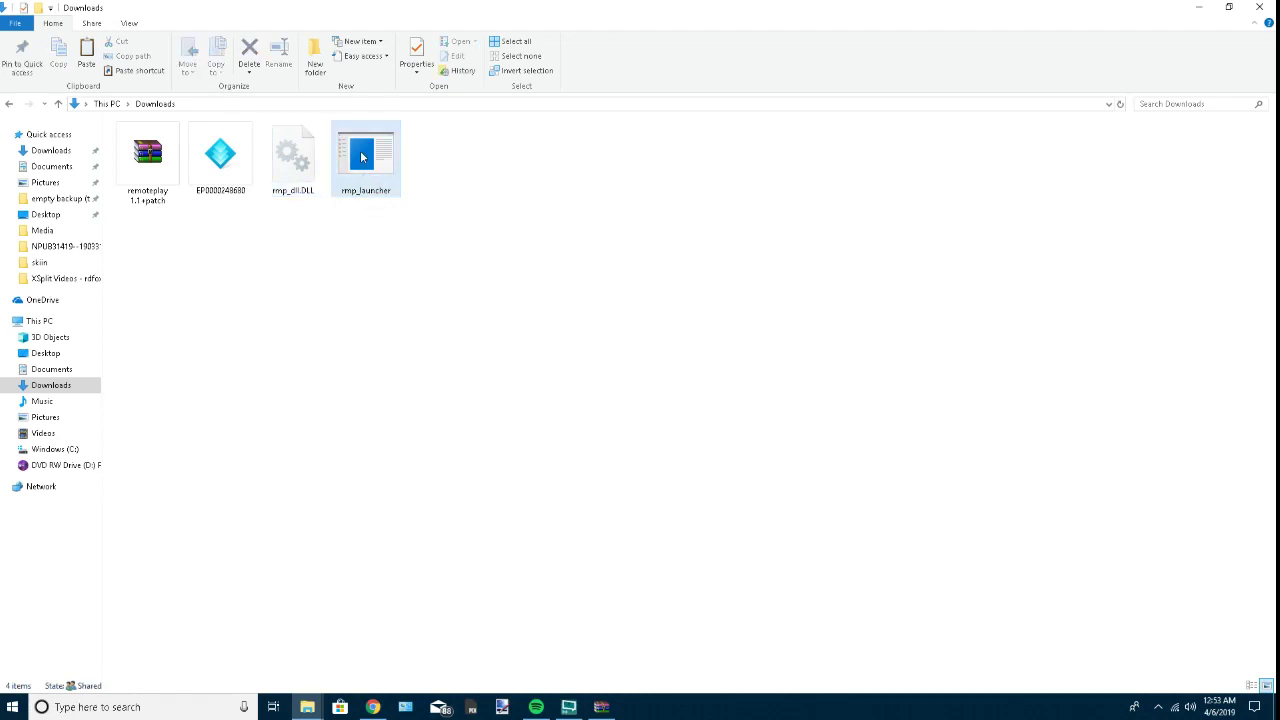
Examine the file type and size in the properties of rmp_launcher, without changing anything.
right_click(362, 152)
left_click(435, 512)
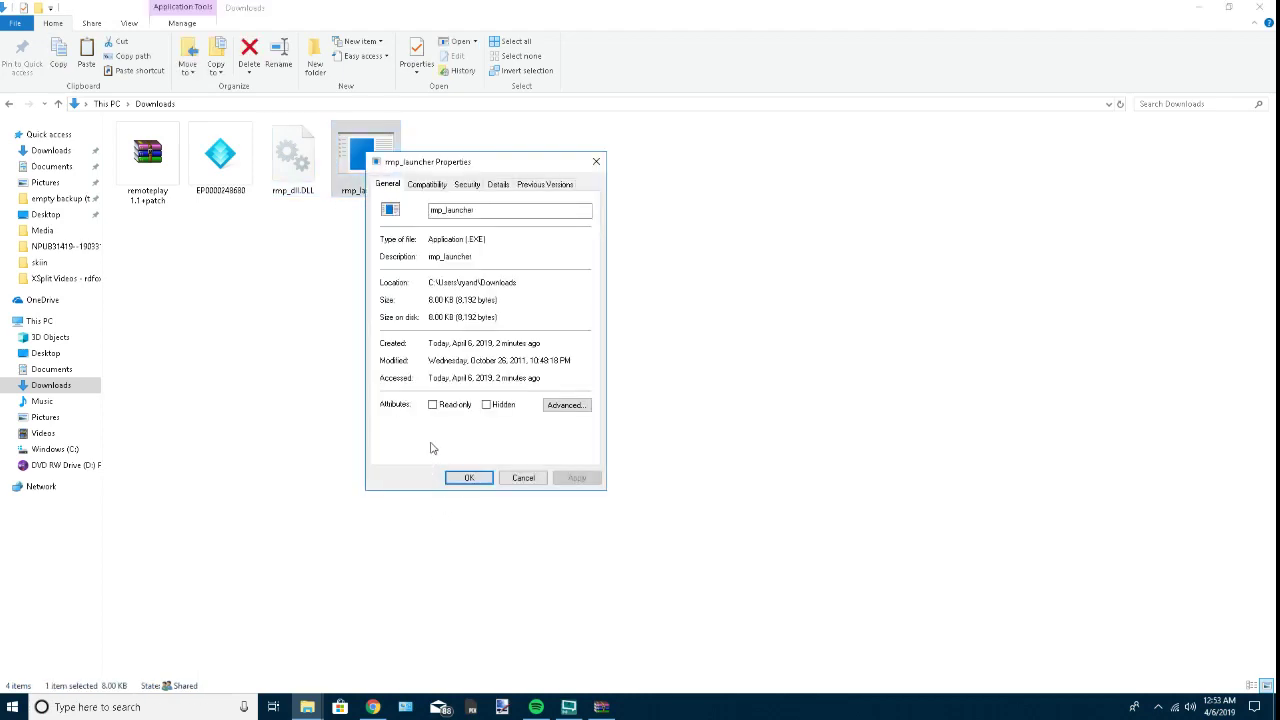
double_click(466, 238)
left_click(458, 318)
left_click(523, 481)
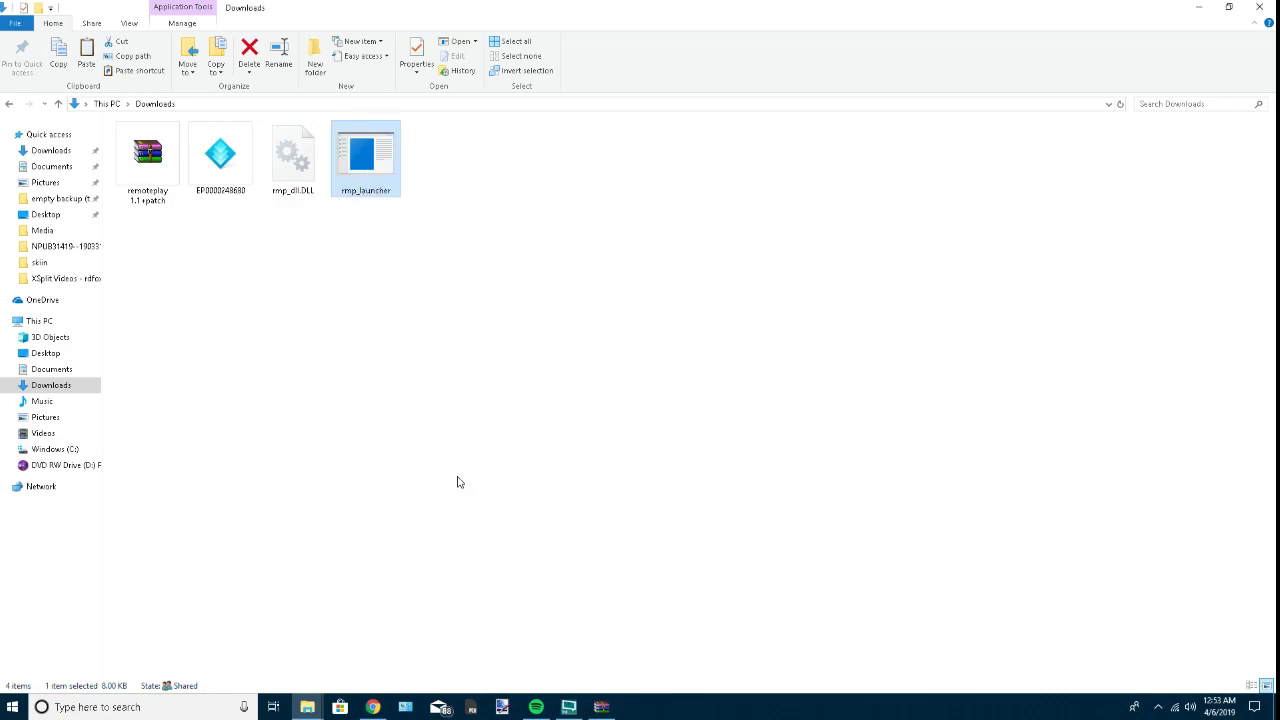
Copy rmp_dll.DLL and rmp_launcher from Downloads into the Remote Play with PlayStation 3 folder, replacing the existing files with administrator permission.
left_click_drag(390, 222, 292, 180)
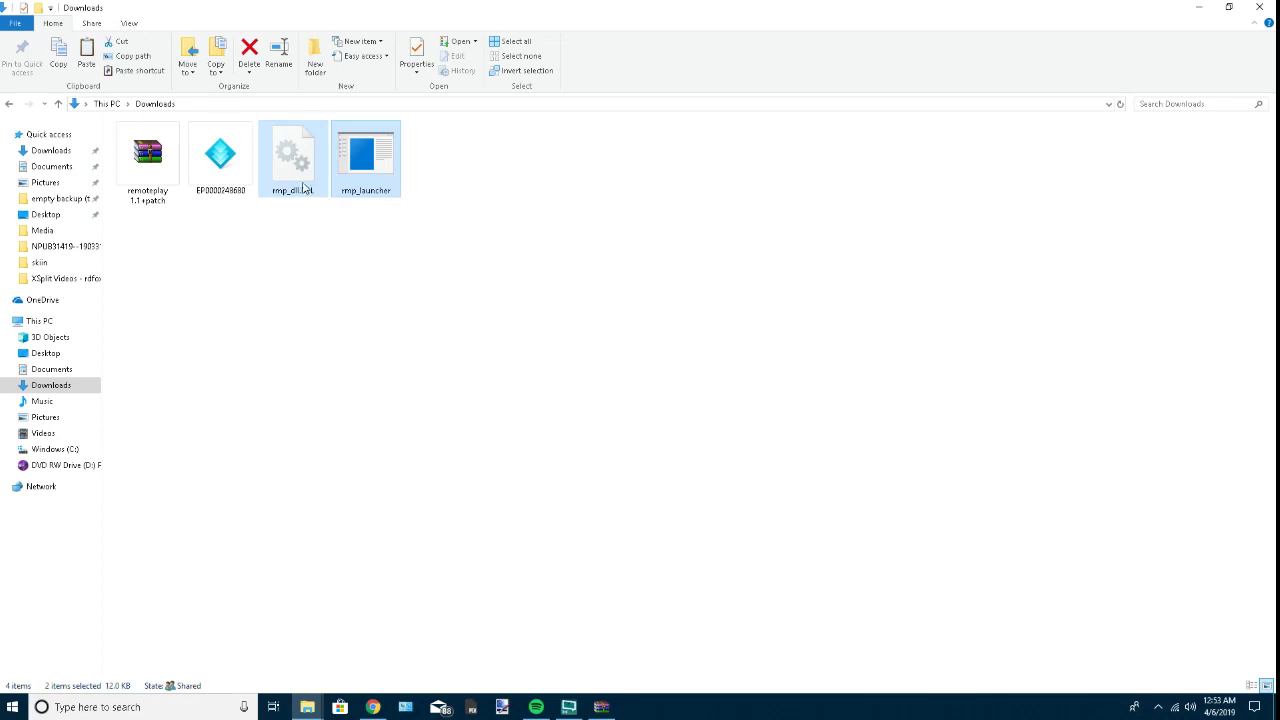
right_click(301, 178)
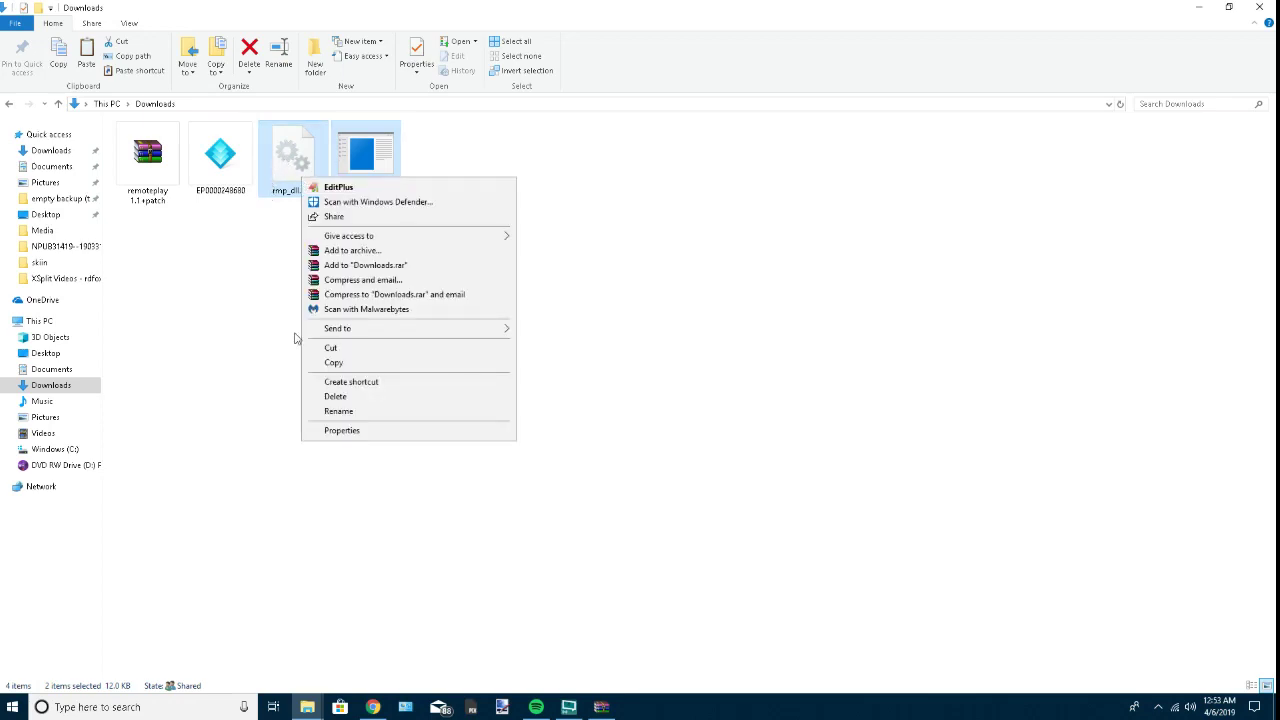
left_click(336, 362)
left_click(307, 708)
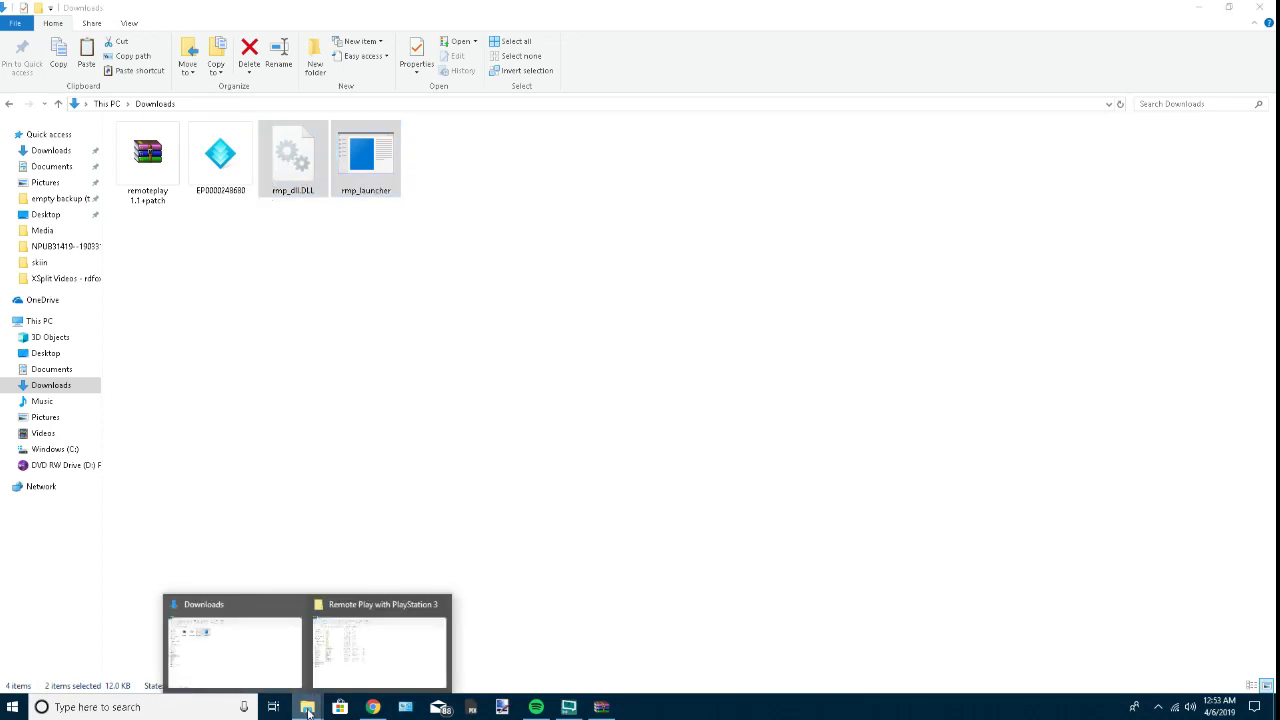
left_click(397, 643)
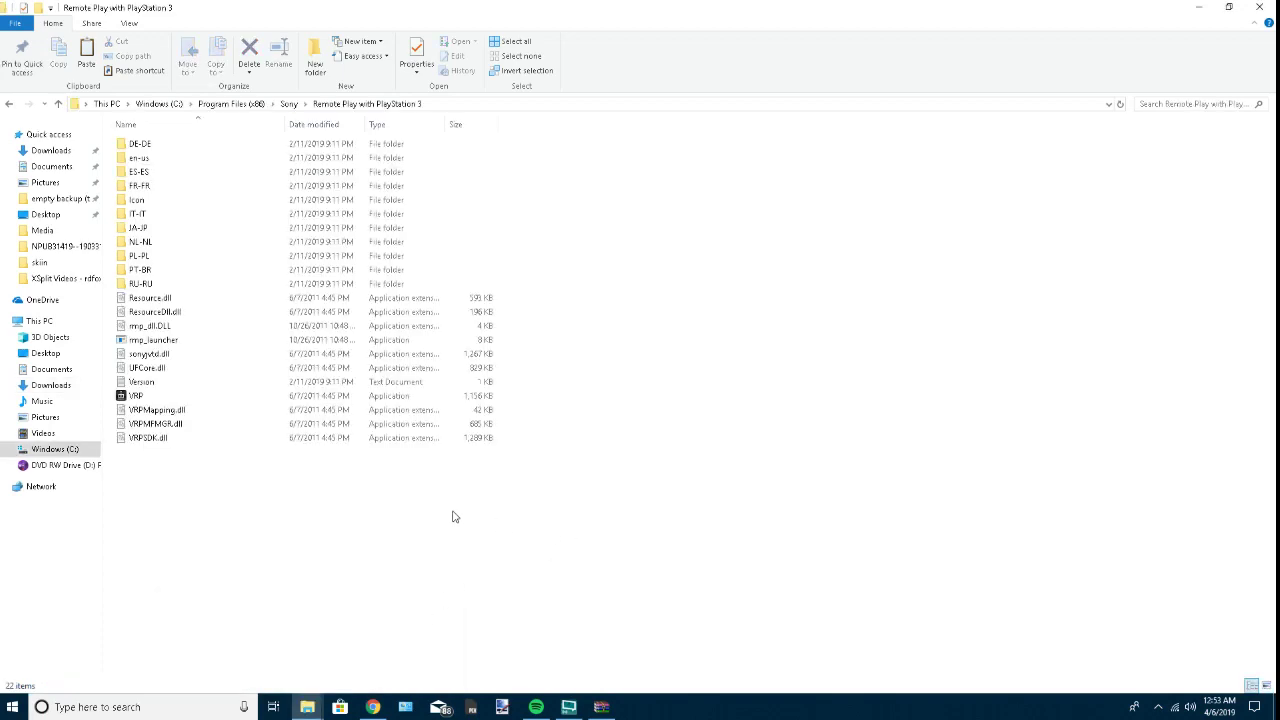
right_click(632, 213)
left_click(662, 300)
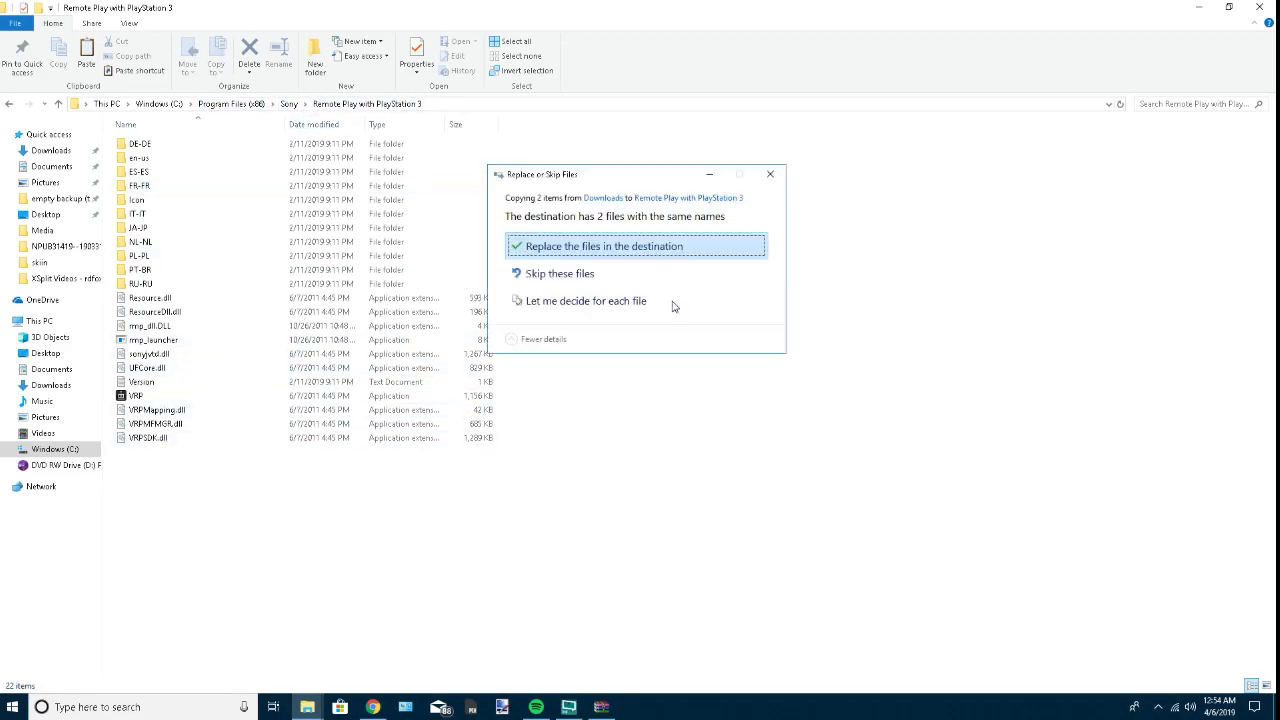
left_click(584, 250)
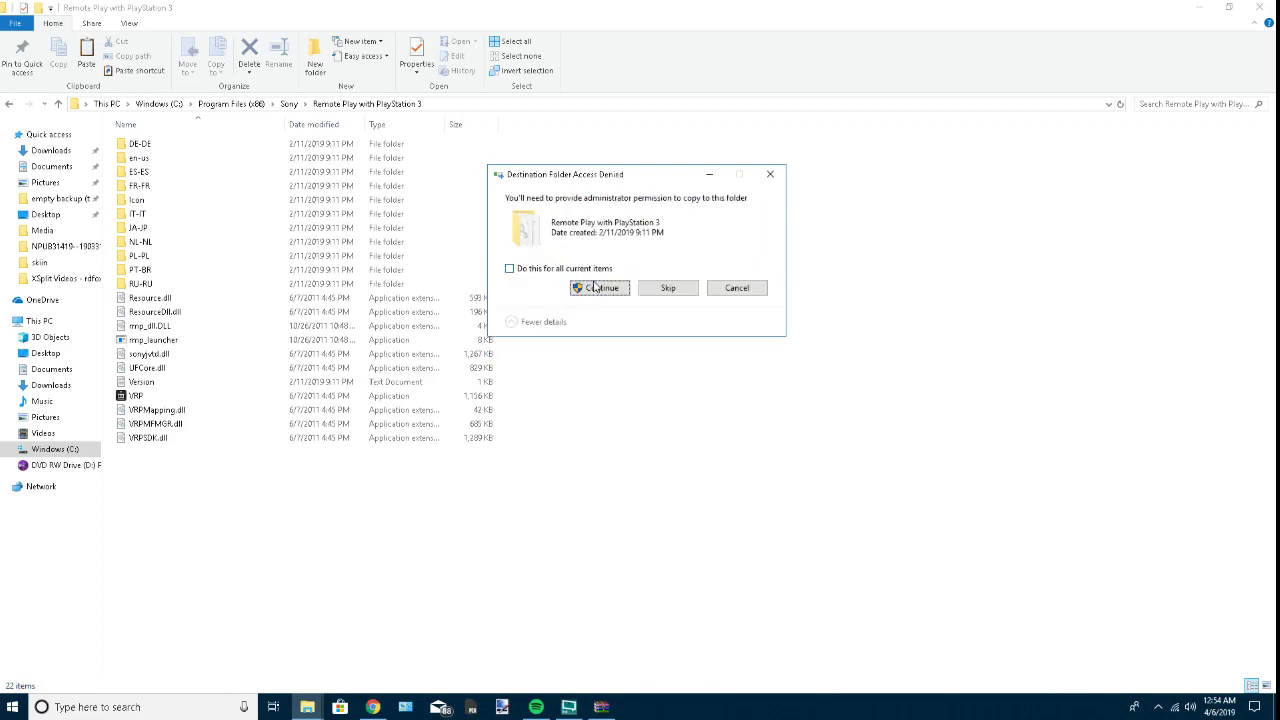
left_click(592, 289)
left_click(584, 288)
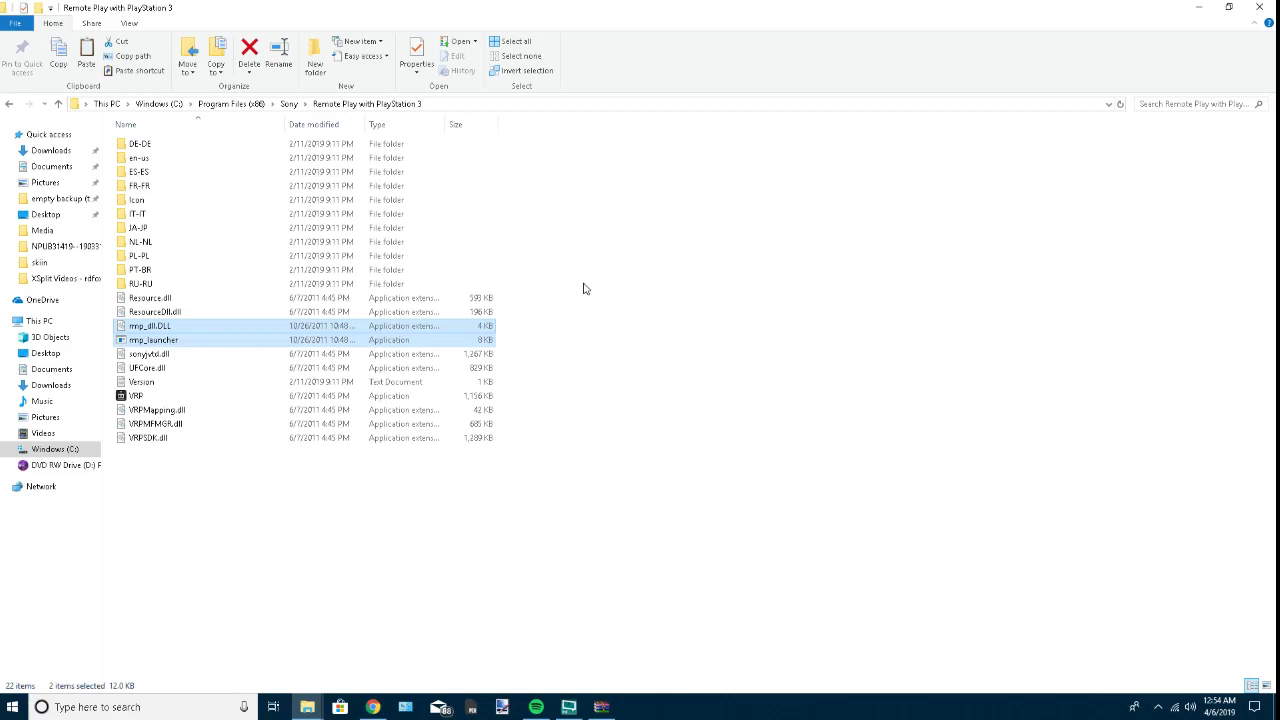
left_click(352, 507)
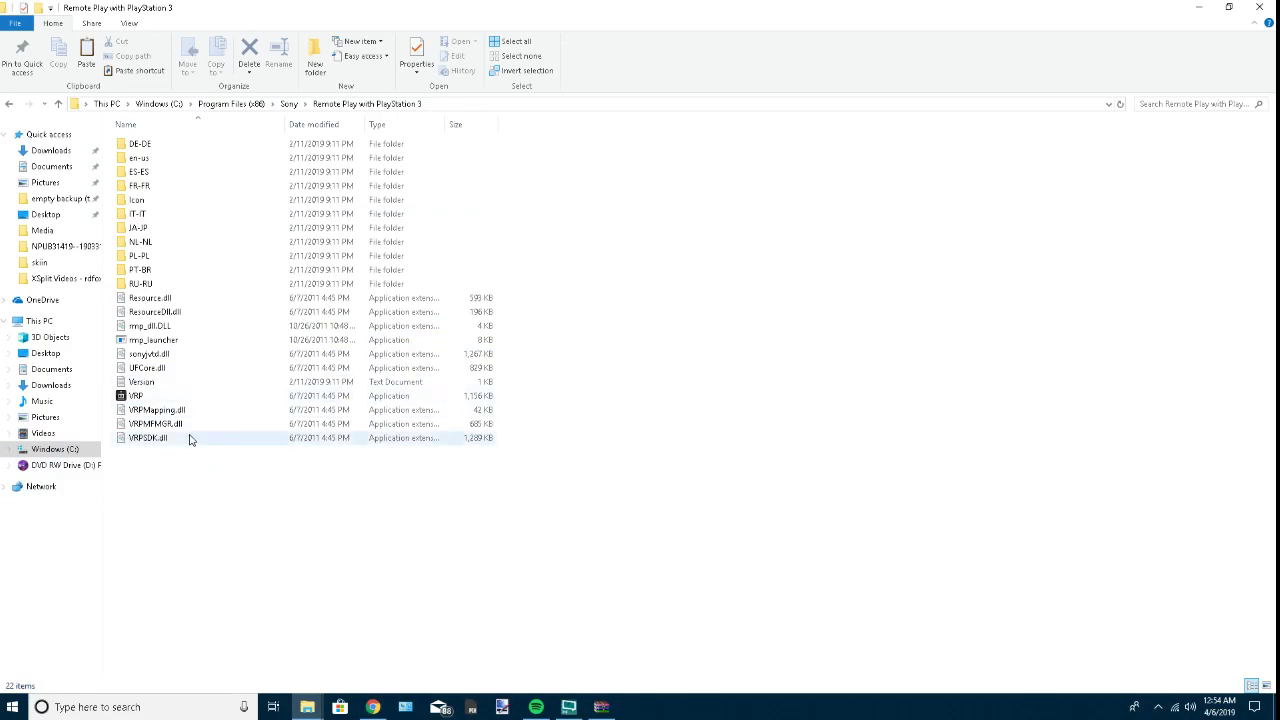
Create a shortcut to rmp_launcher and accept placing it on the desktop.
left_click(135, 398)
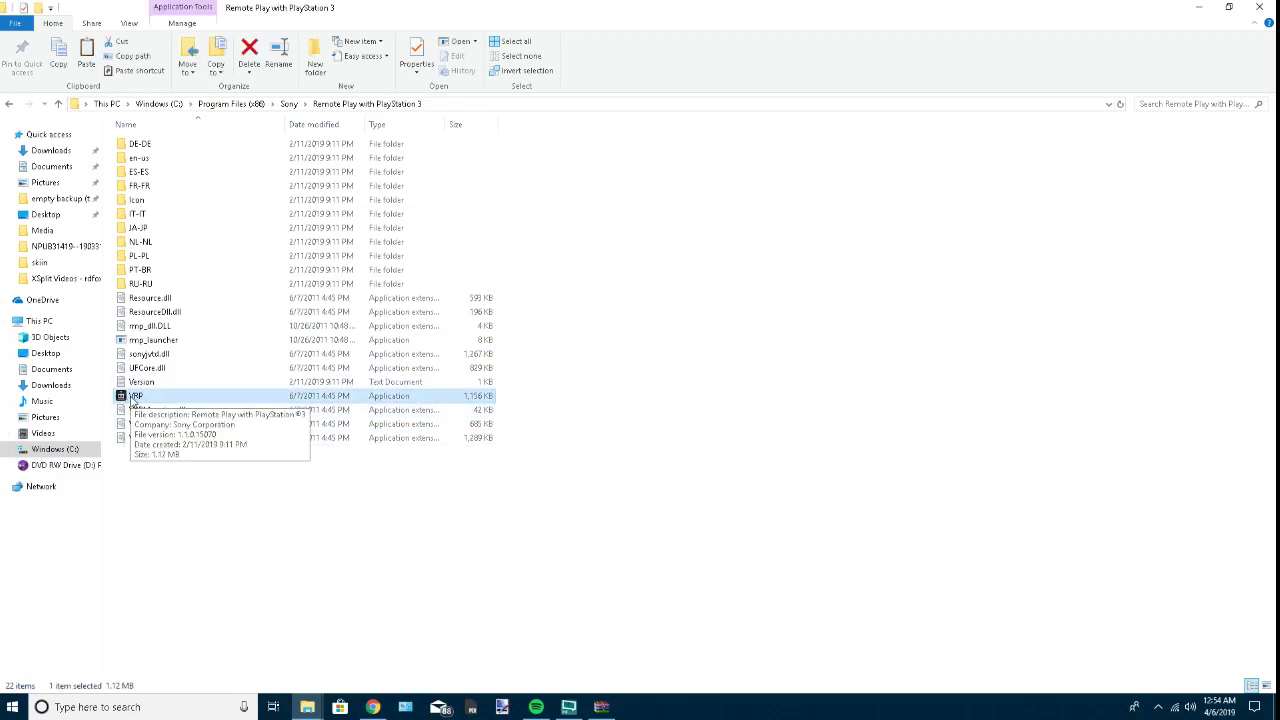
left_click(147, 341)
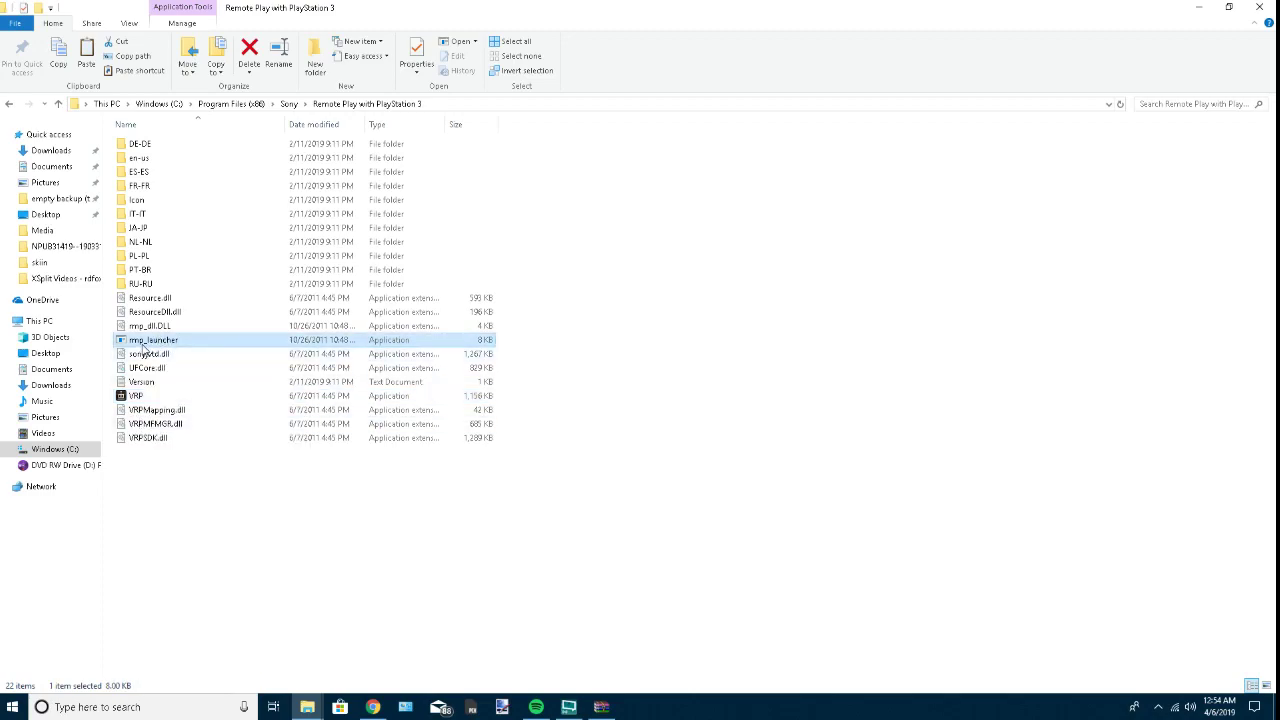
right_click(143, 348)
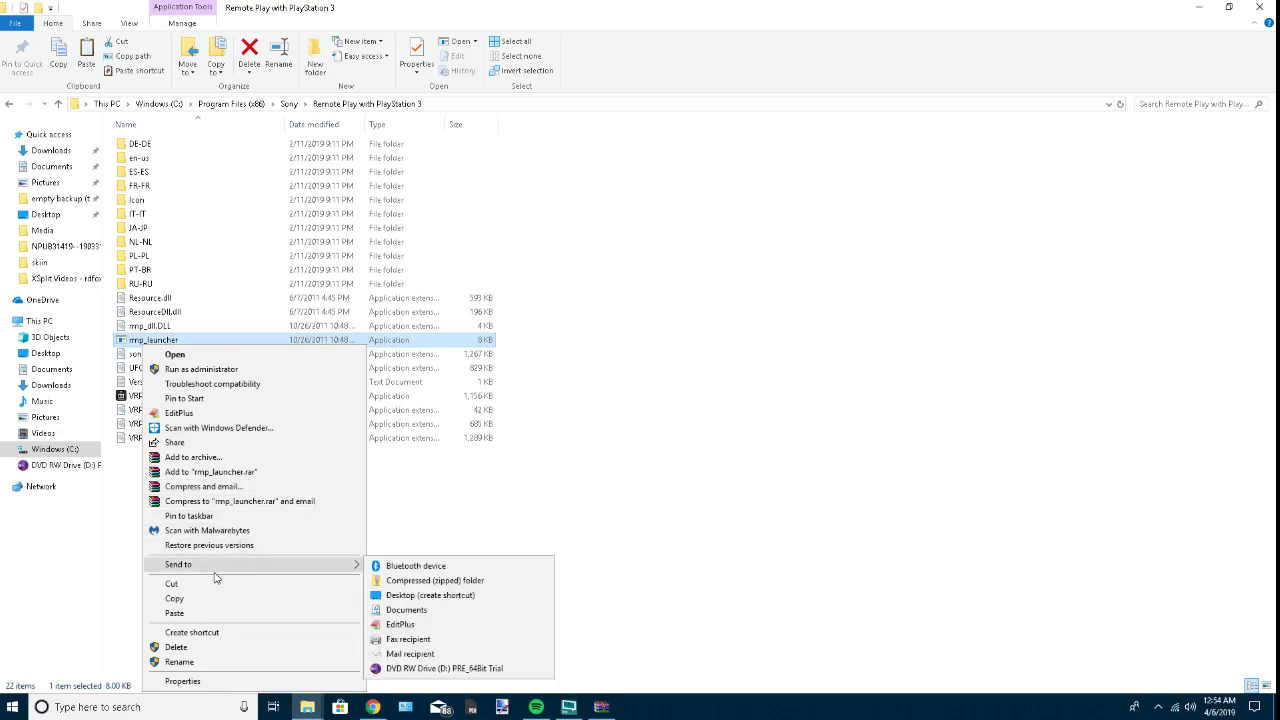
left_click(211, 635)
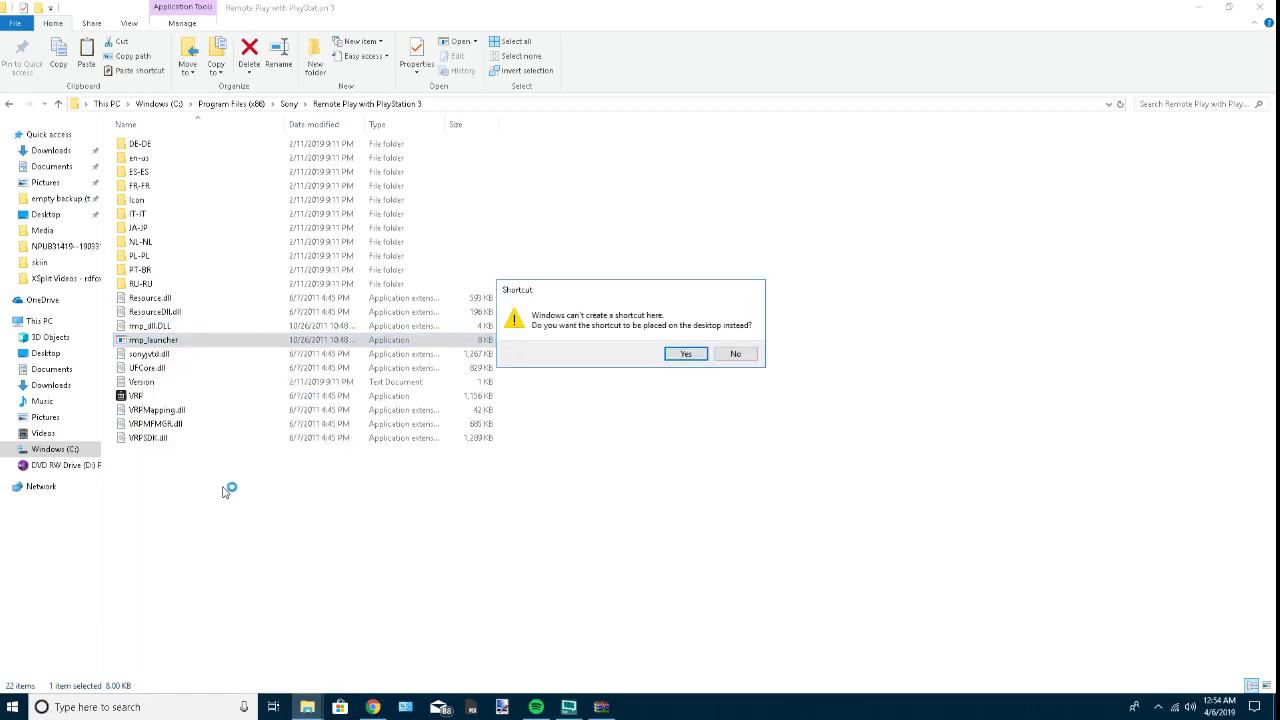
left_click(687, 357)
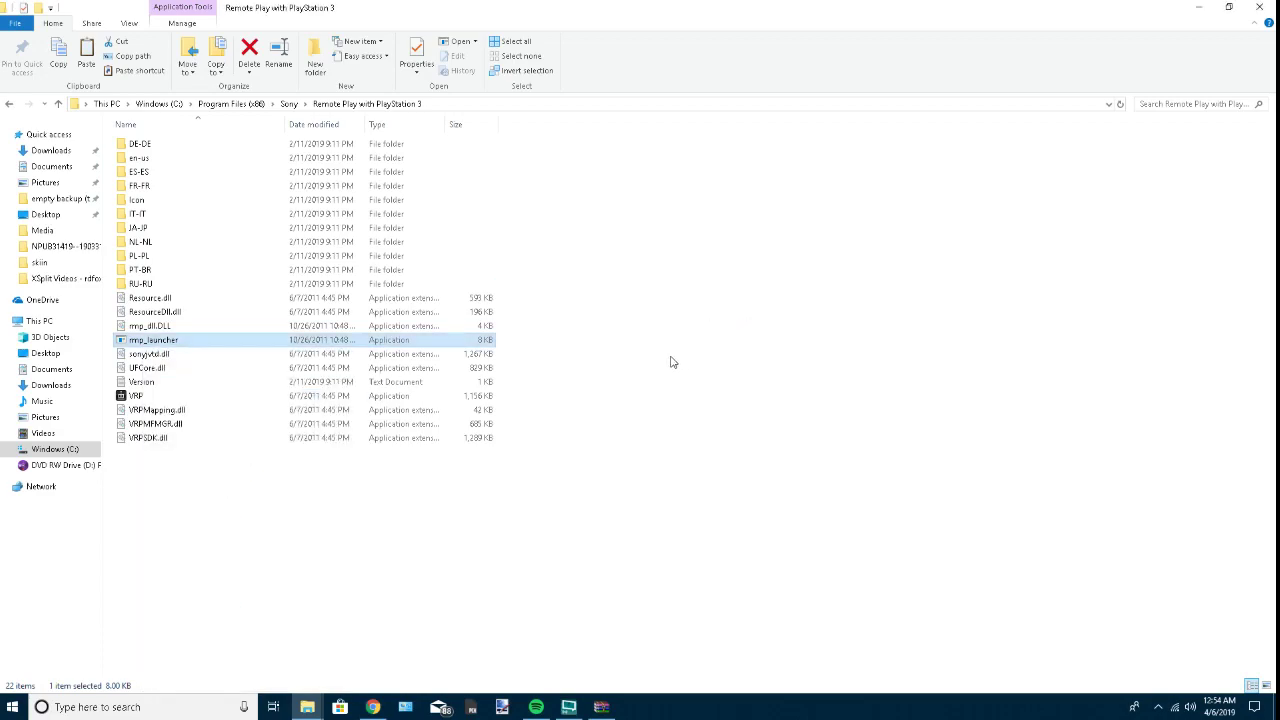
Minimize the File Explorer windows, close the remoteplay 1.1+patch archive, and pin the desktop's rmp_launcher shortcut to the taskbar.
left_click(1196, 8)
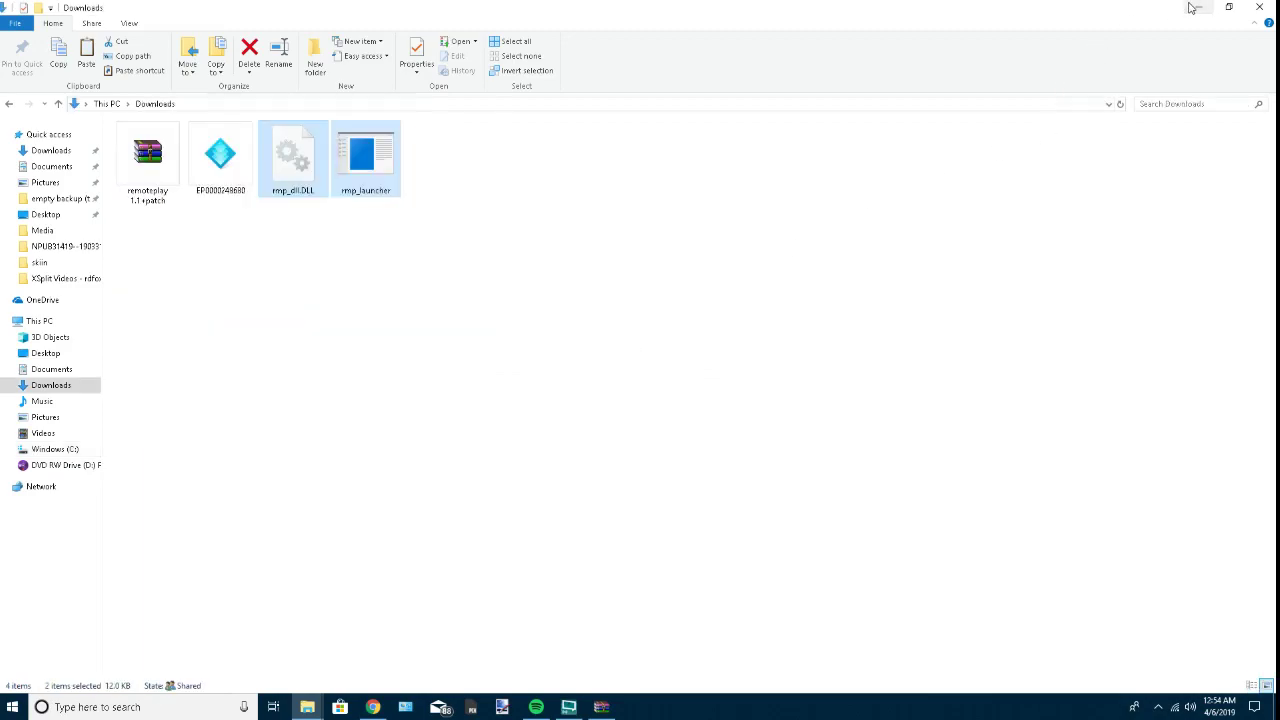
left_click(1196, 8)
left_click(913, 145)
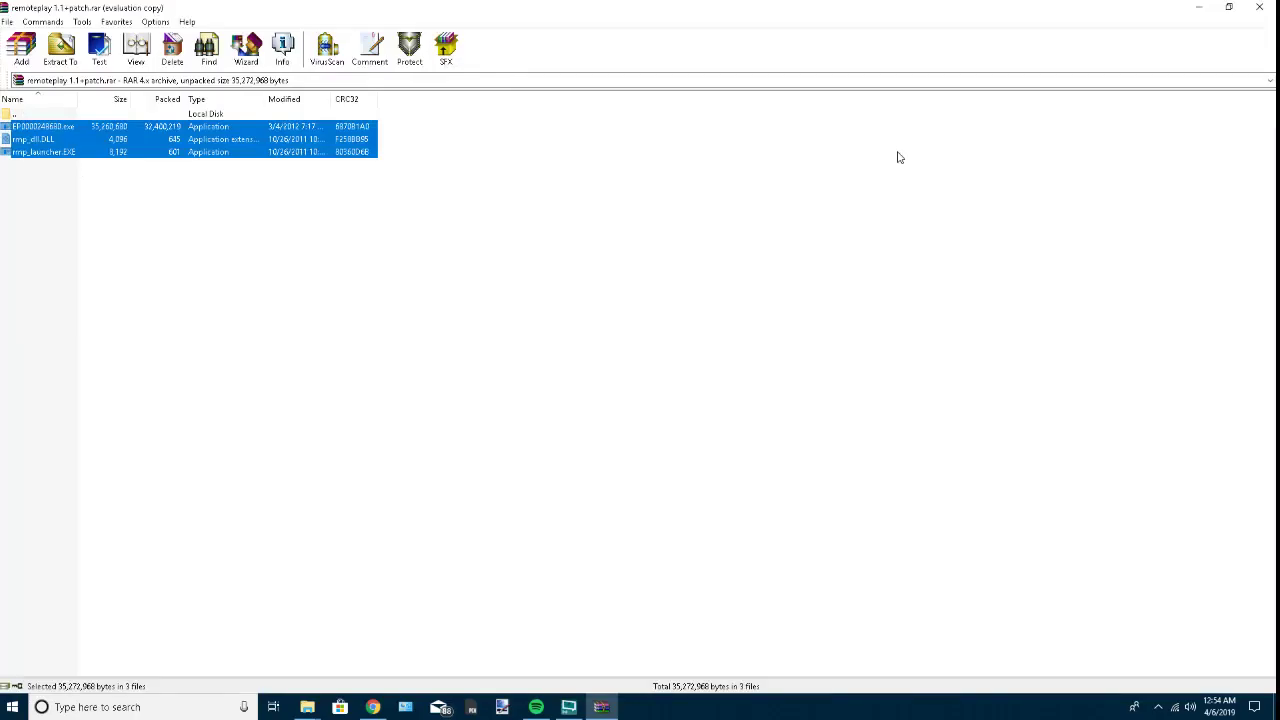
left_click(1260, 8)
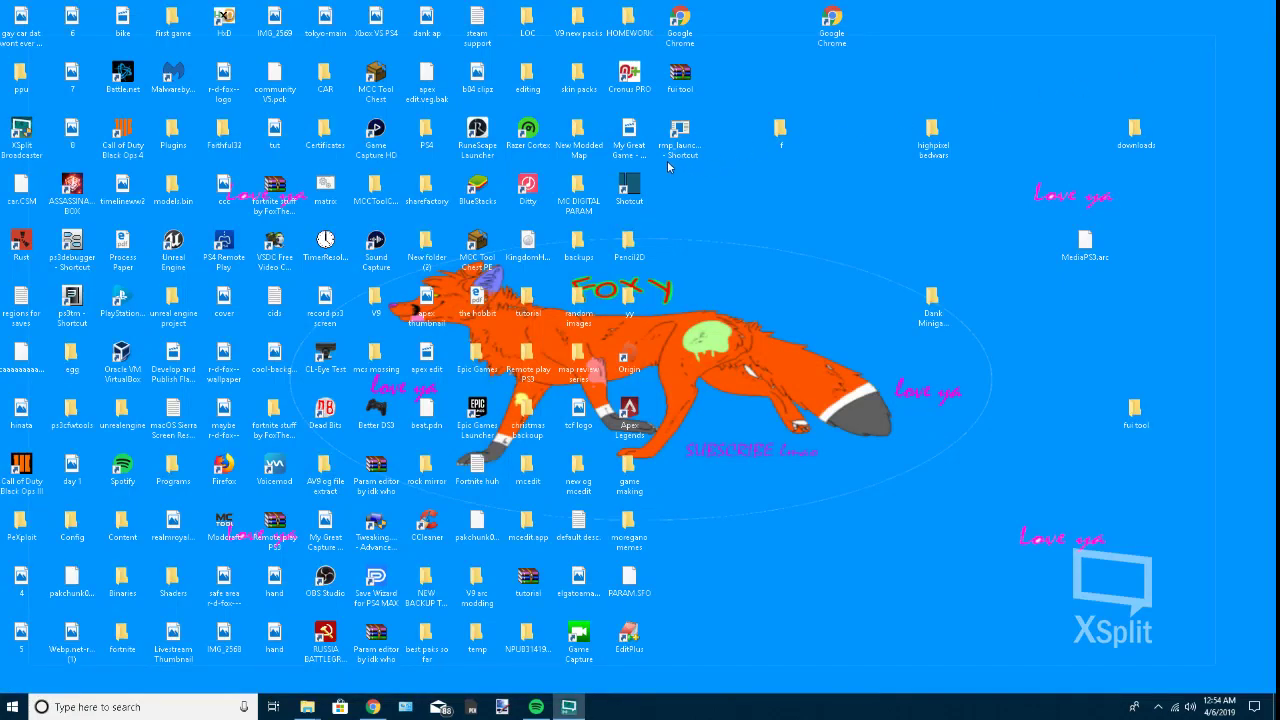
left_click_drag(680, 135, 684, 712)
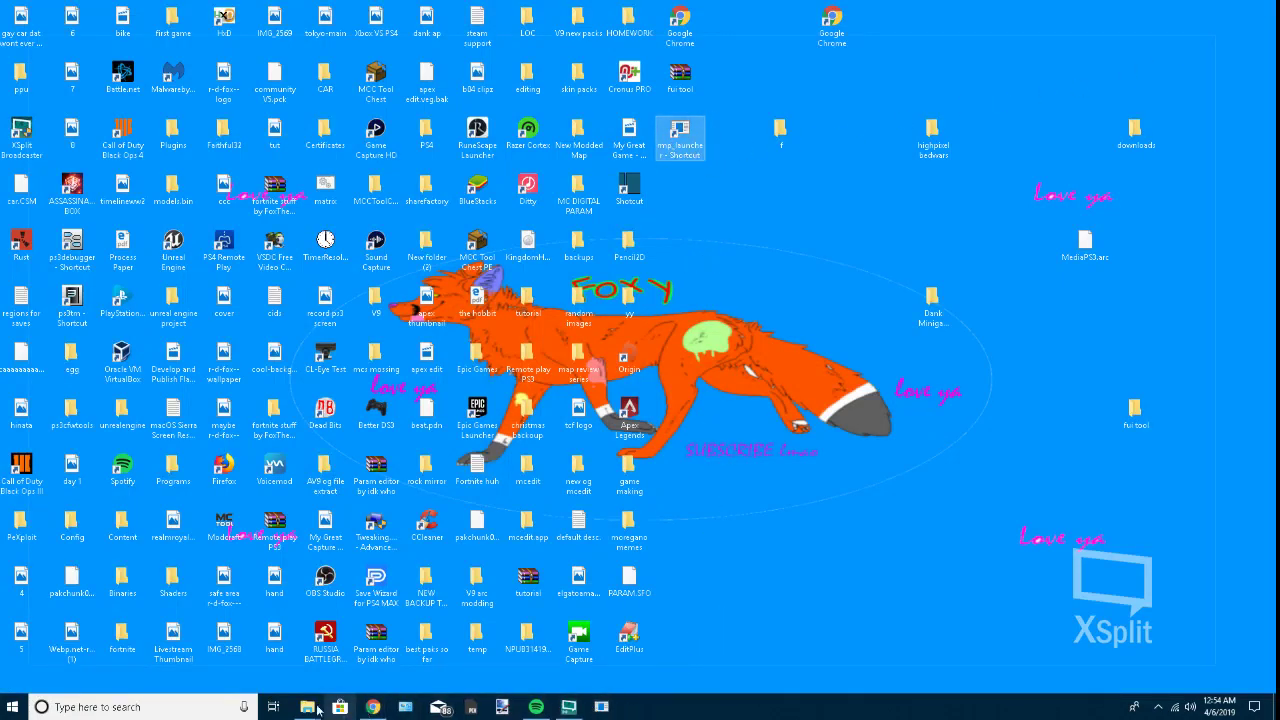
Return to the Remote Play with PlayStation 3 folder and run rmp_launcher.
mouse_move(310, 707)
left_click(359, 630)
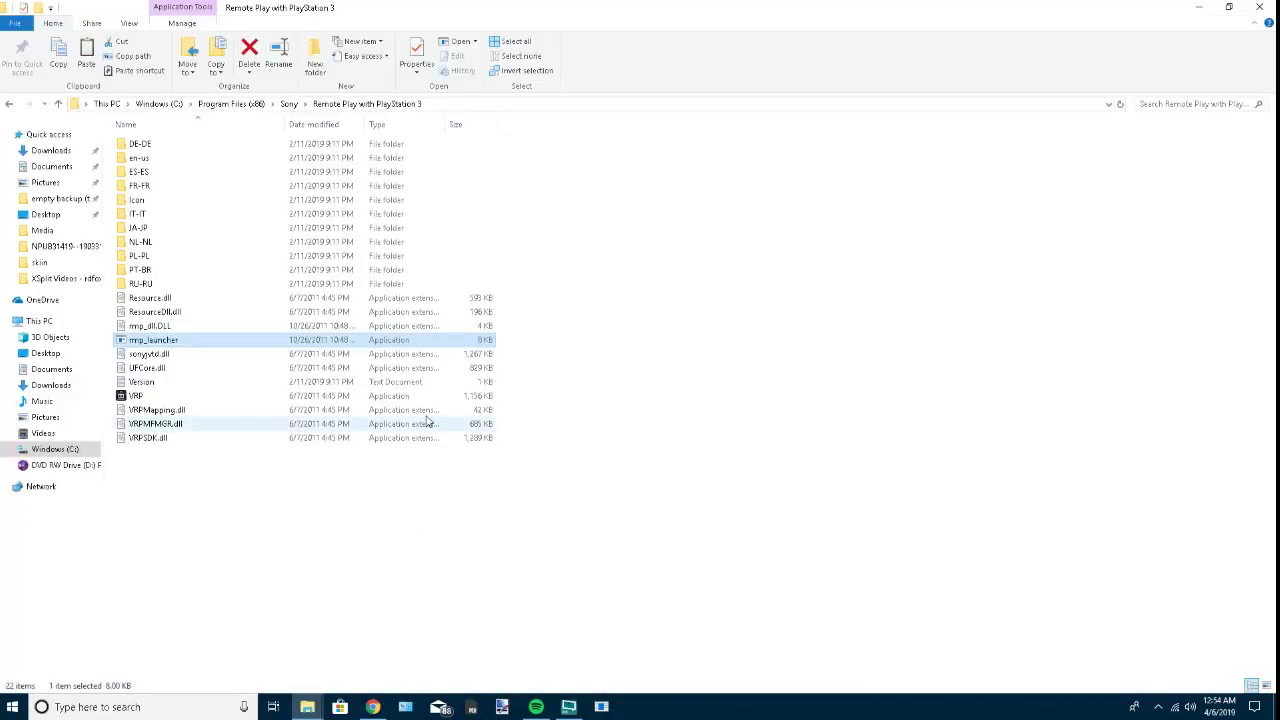
left_click(178, 474)
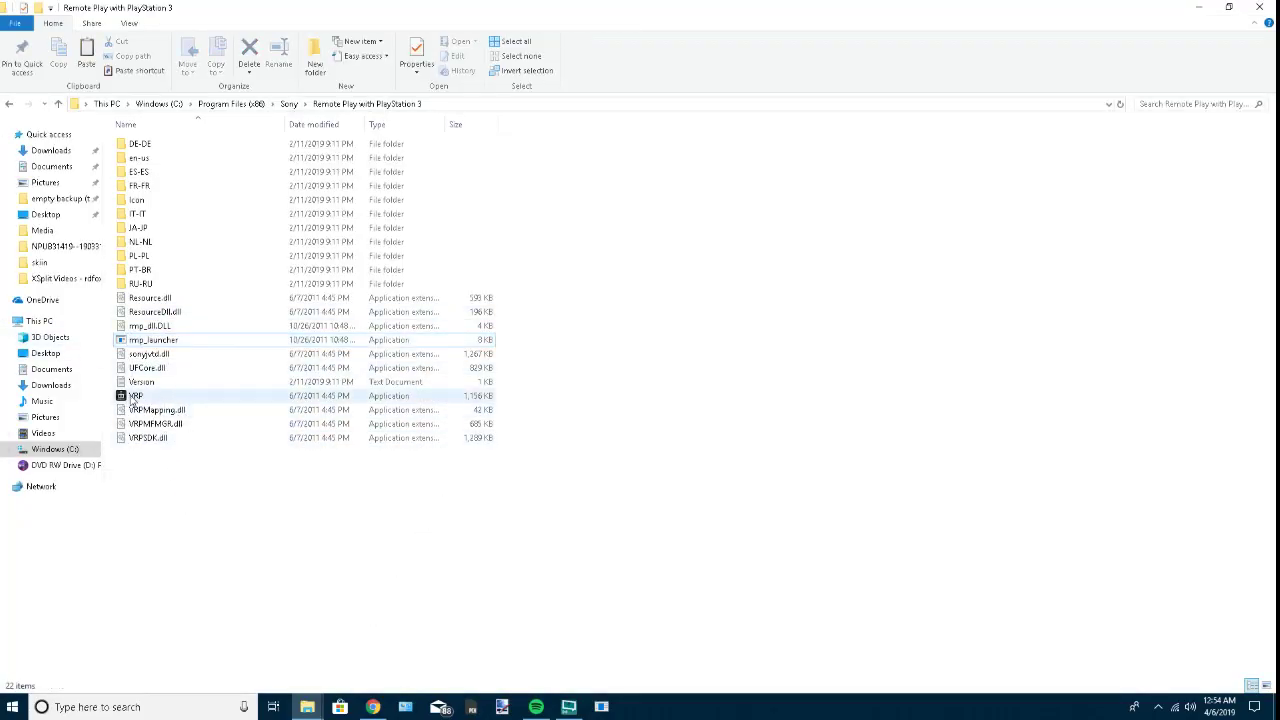
left_click(194, 343)
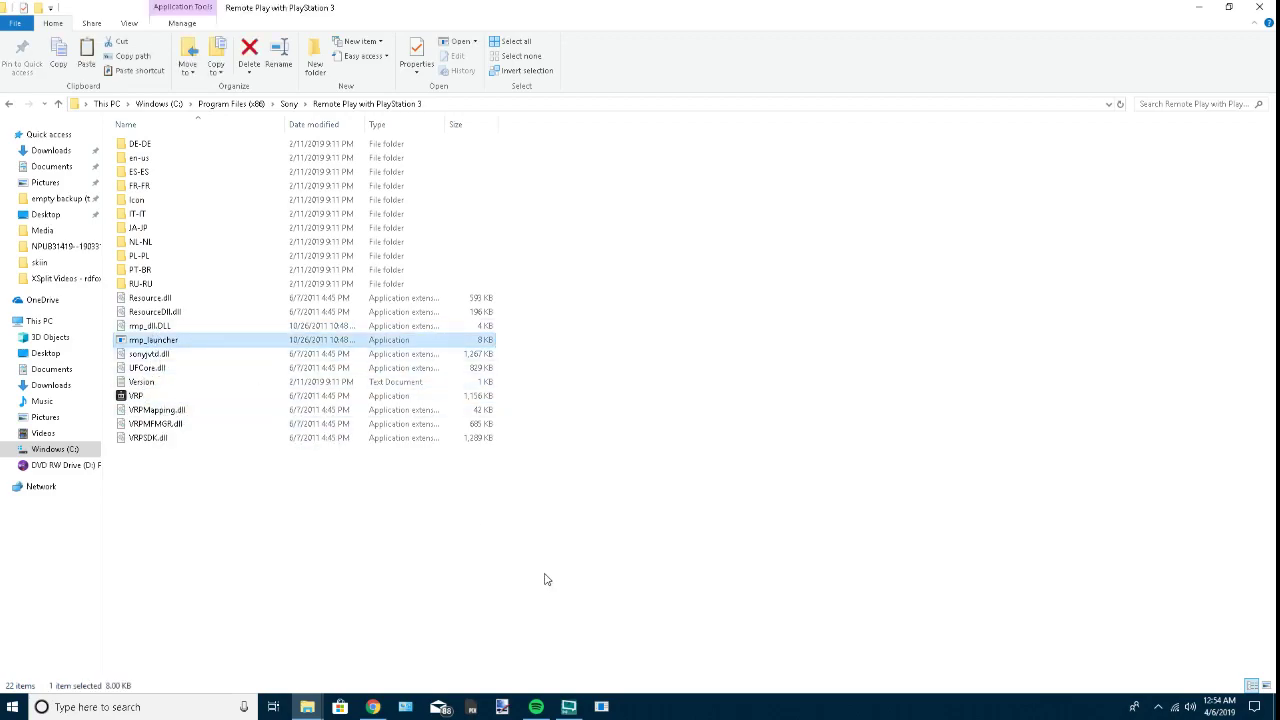
double_click(189, 340)
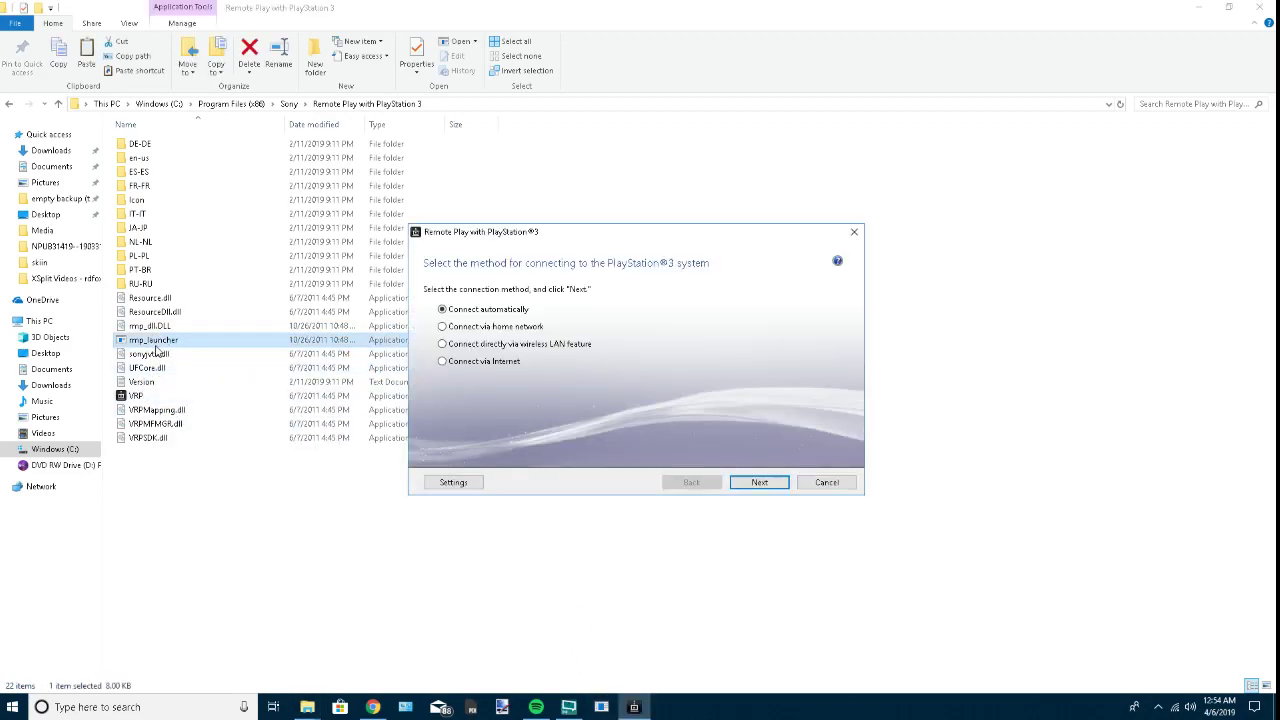
Connect to the PlayStation 3 using the automatic connection method, cancelling the PlayStation Network sign-in and retrying the connection.
left_click_drag(571, 245, 541, 217)
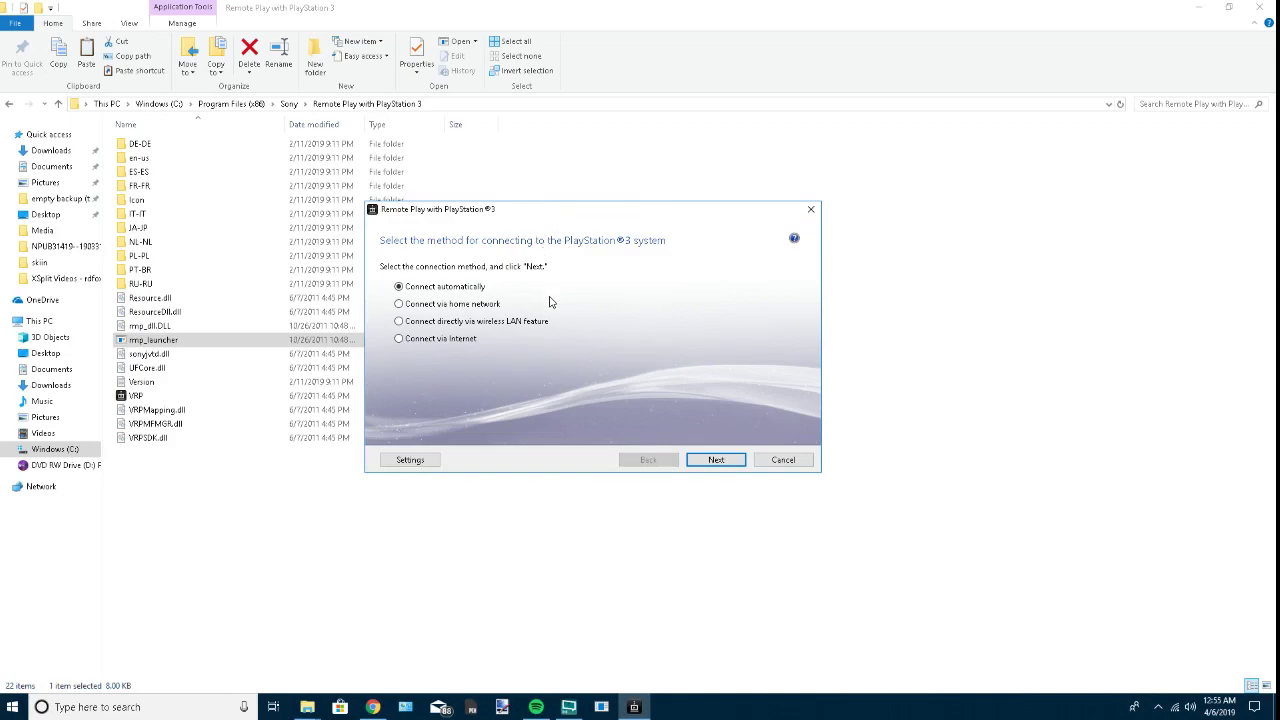
left_click(716, 463)
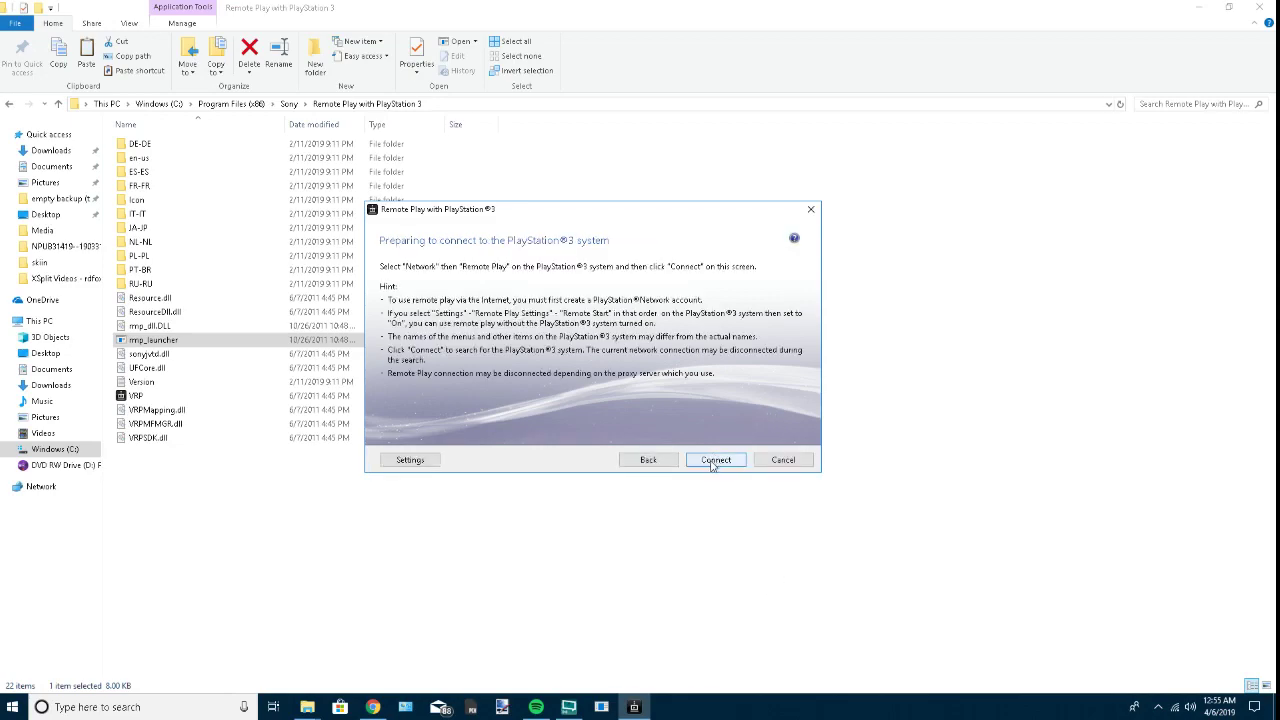
left_click(704, 464)
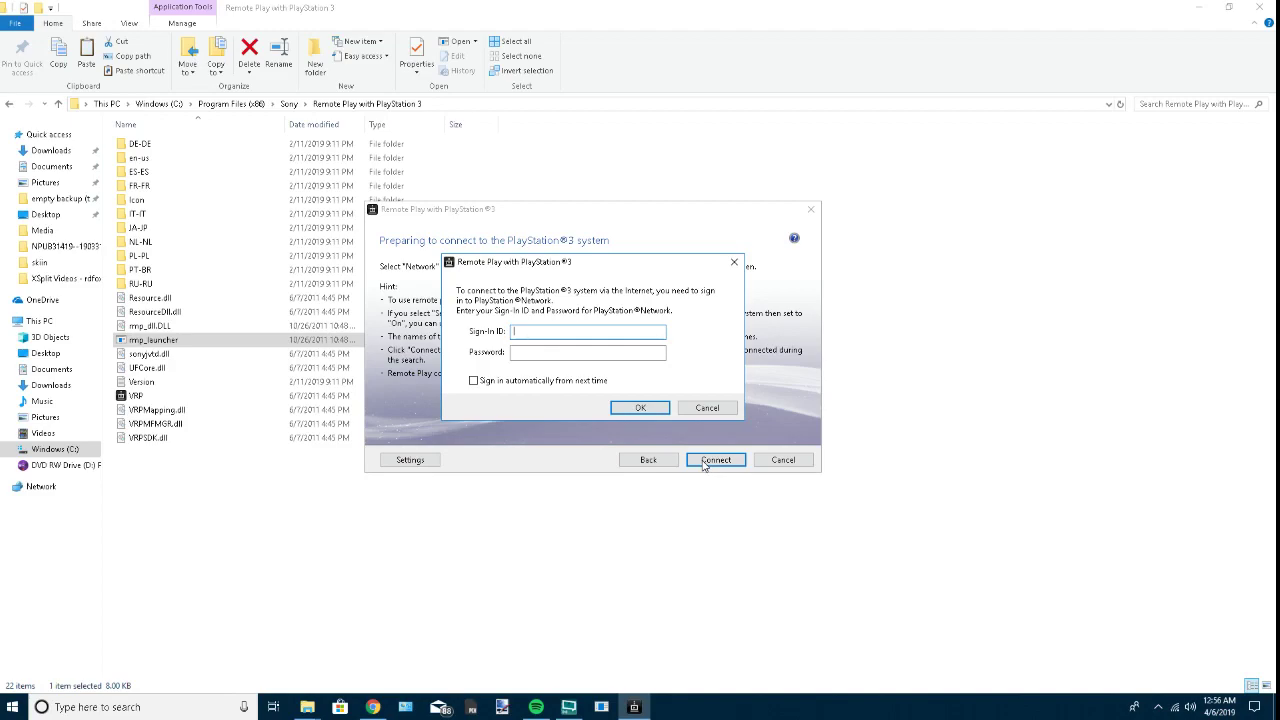
left_click(705, 407)
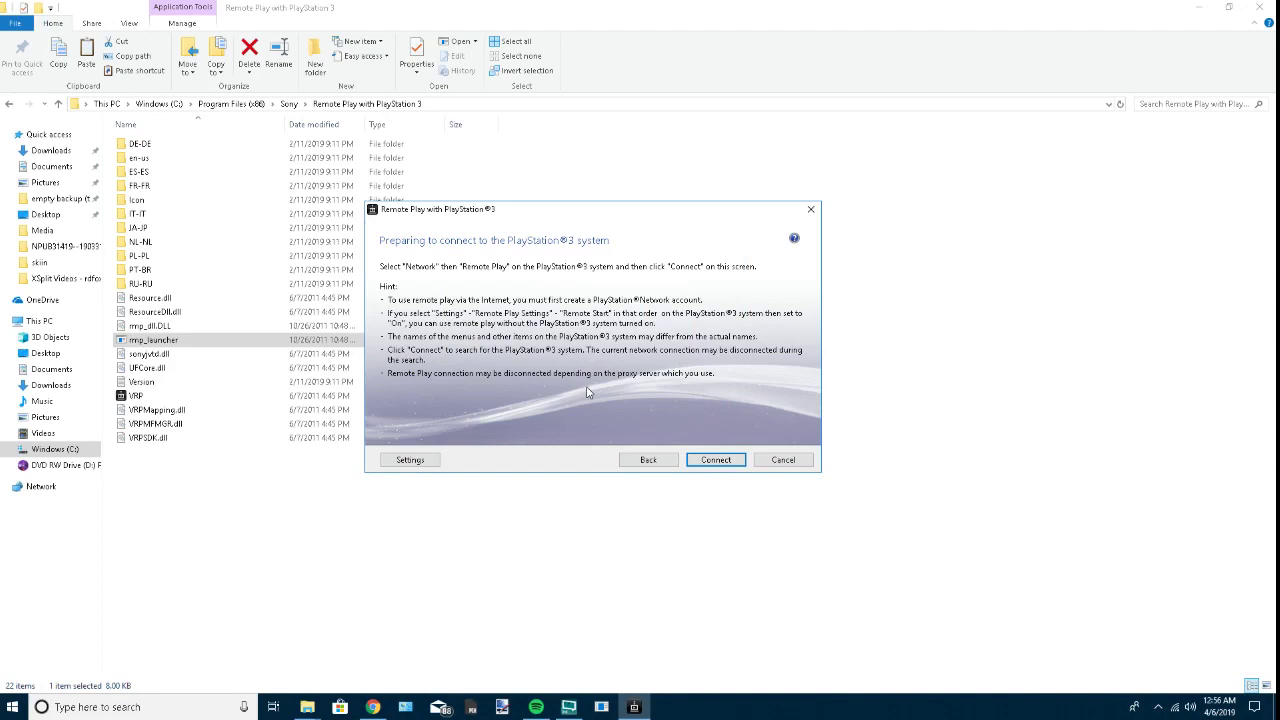
left_click(734, 465)
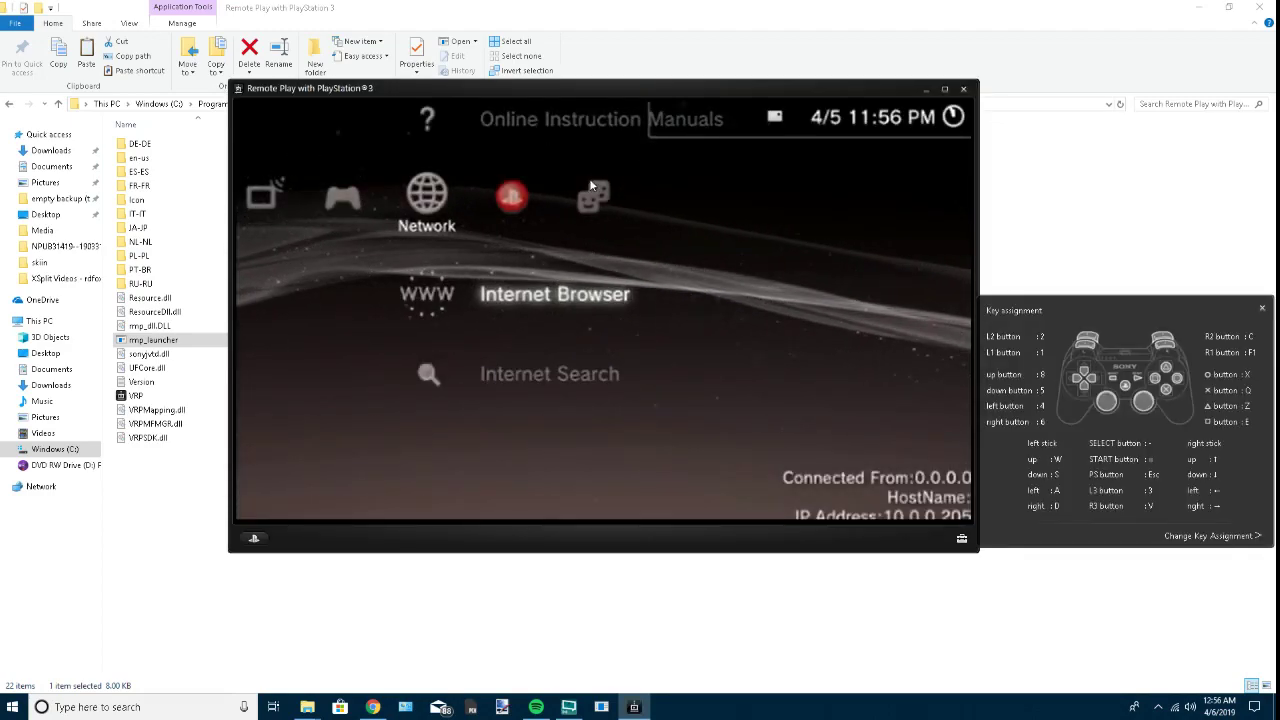
Try the remote navigation by moving from Network to TV/Video Services and back, and through the Network entries.
key("8")
key("4")
key("4")
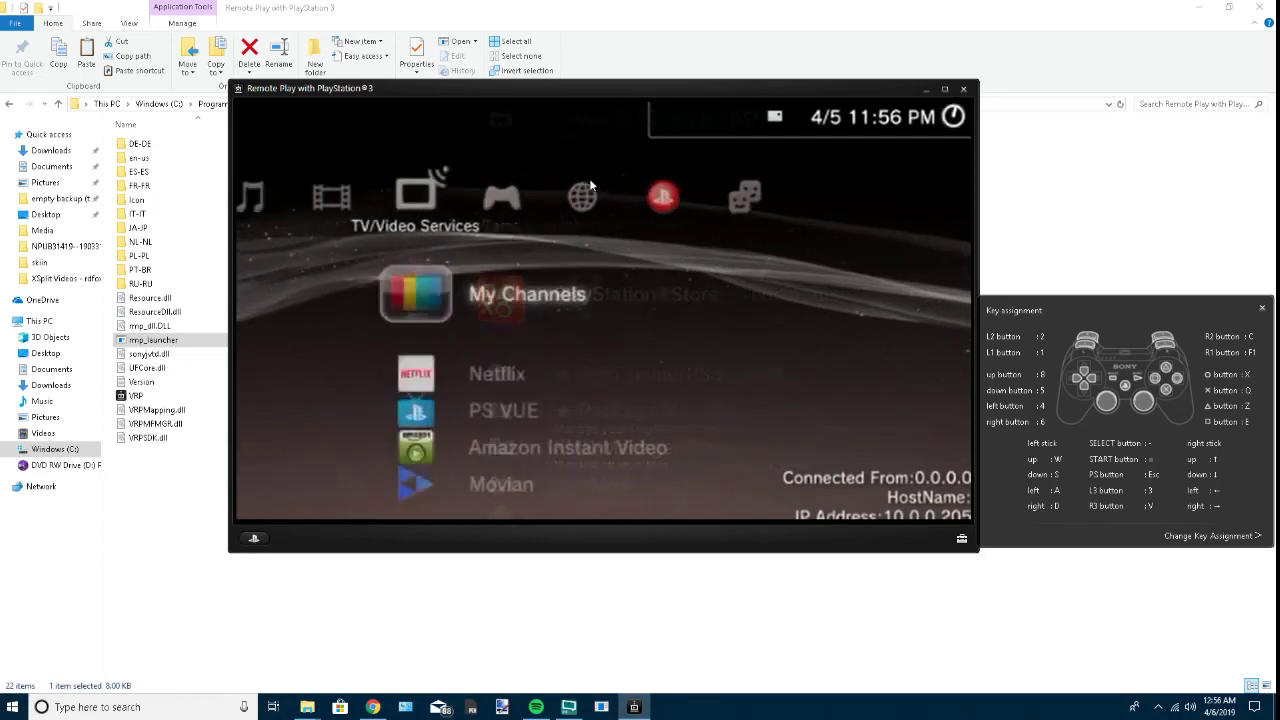
key("6")
key("6")
key("6")
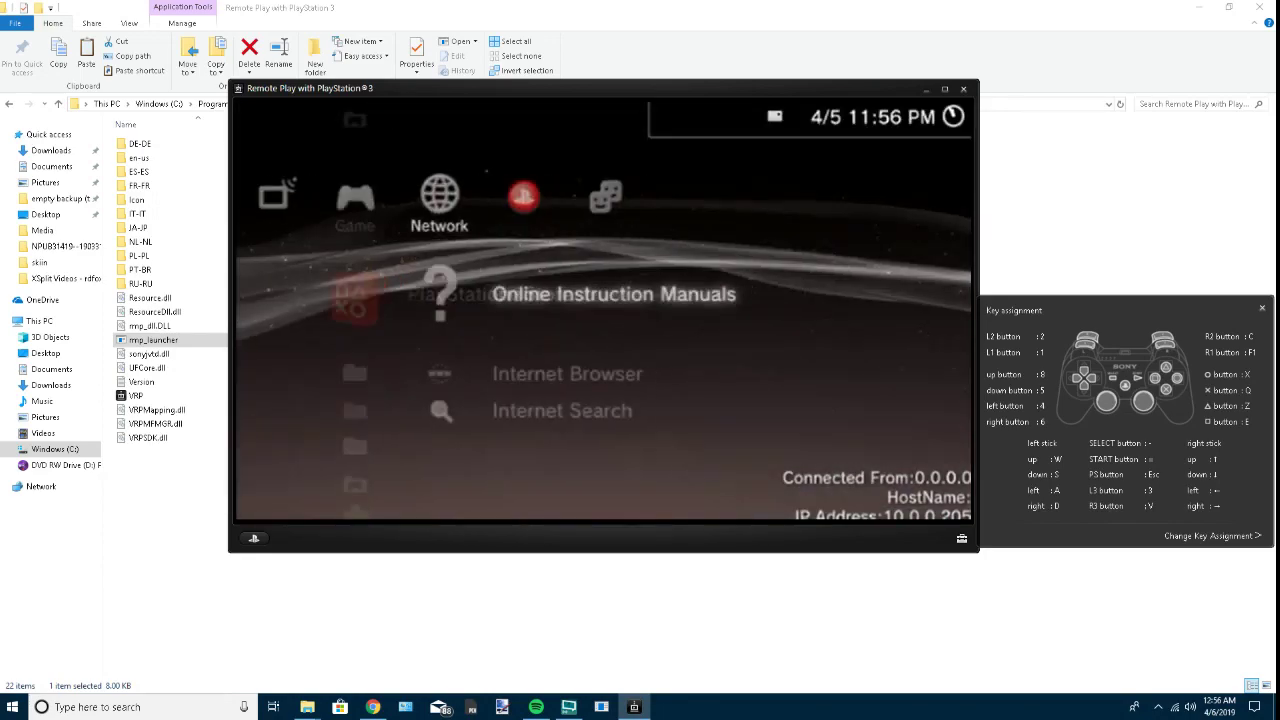
key("4")
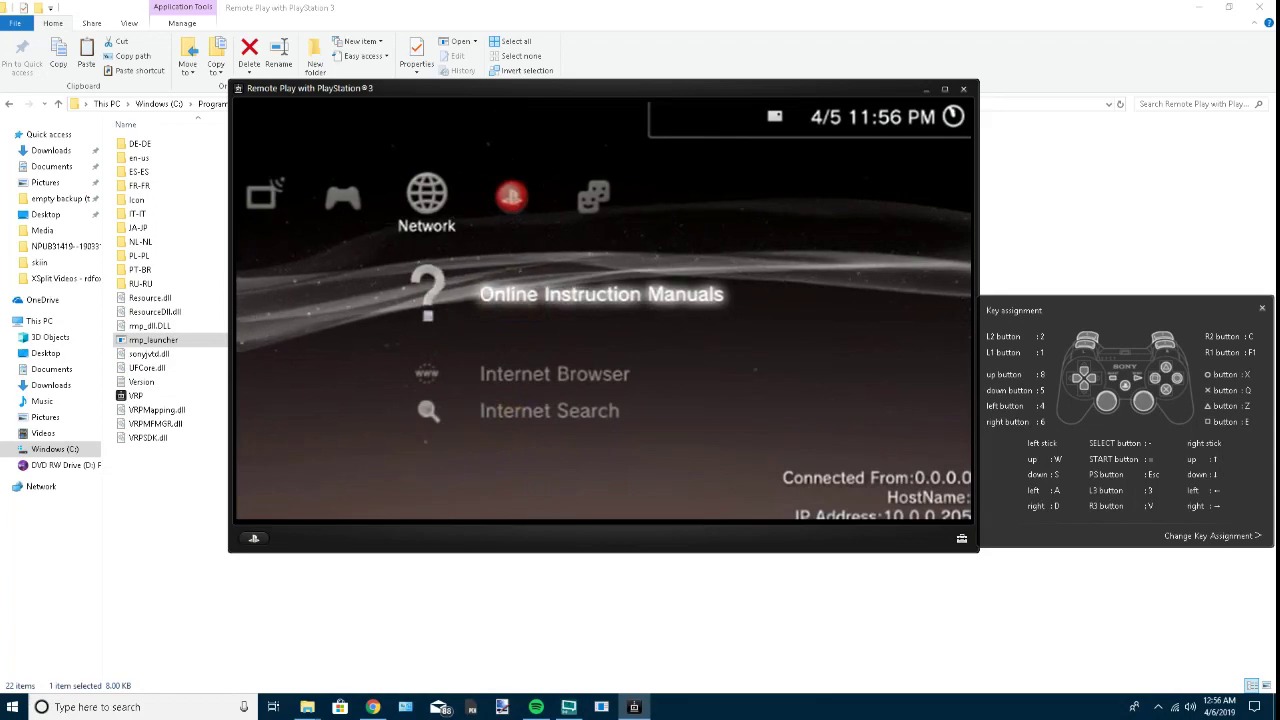
key("5")
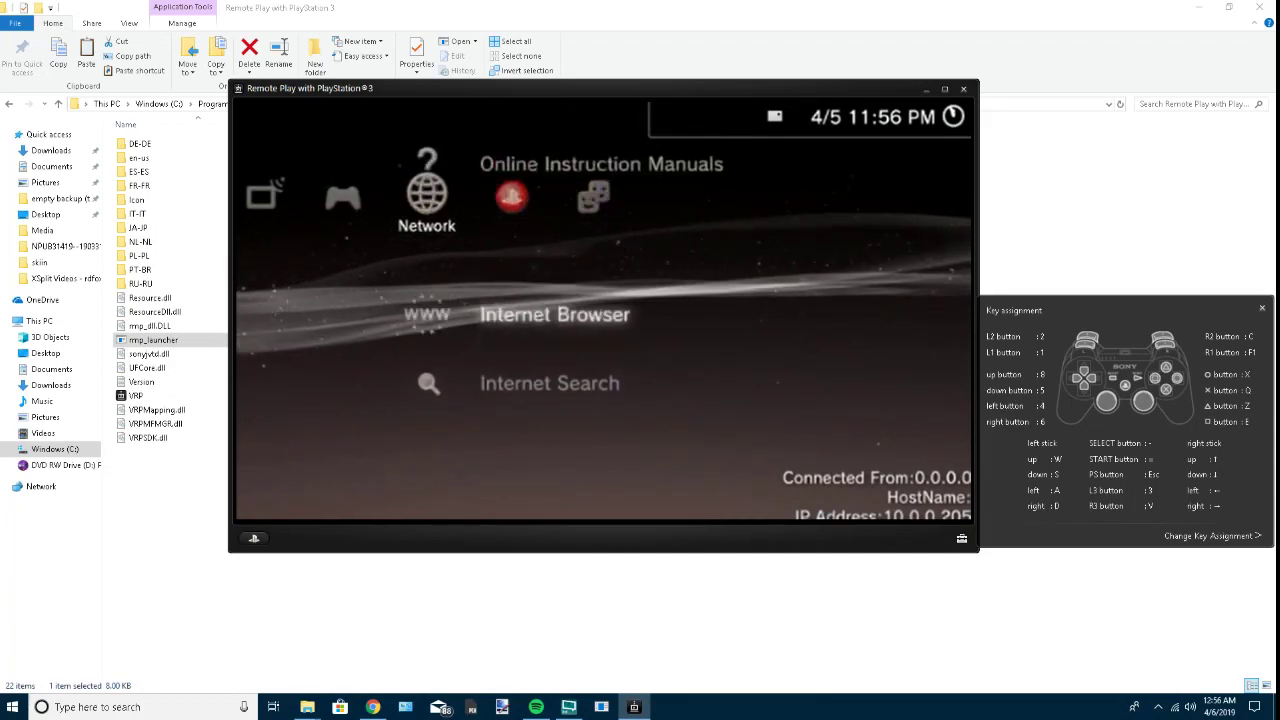
key("8")
key("5")
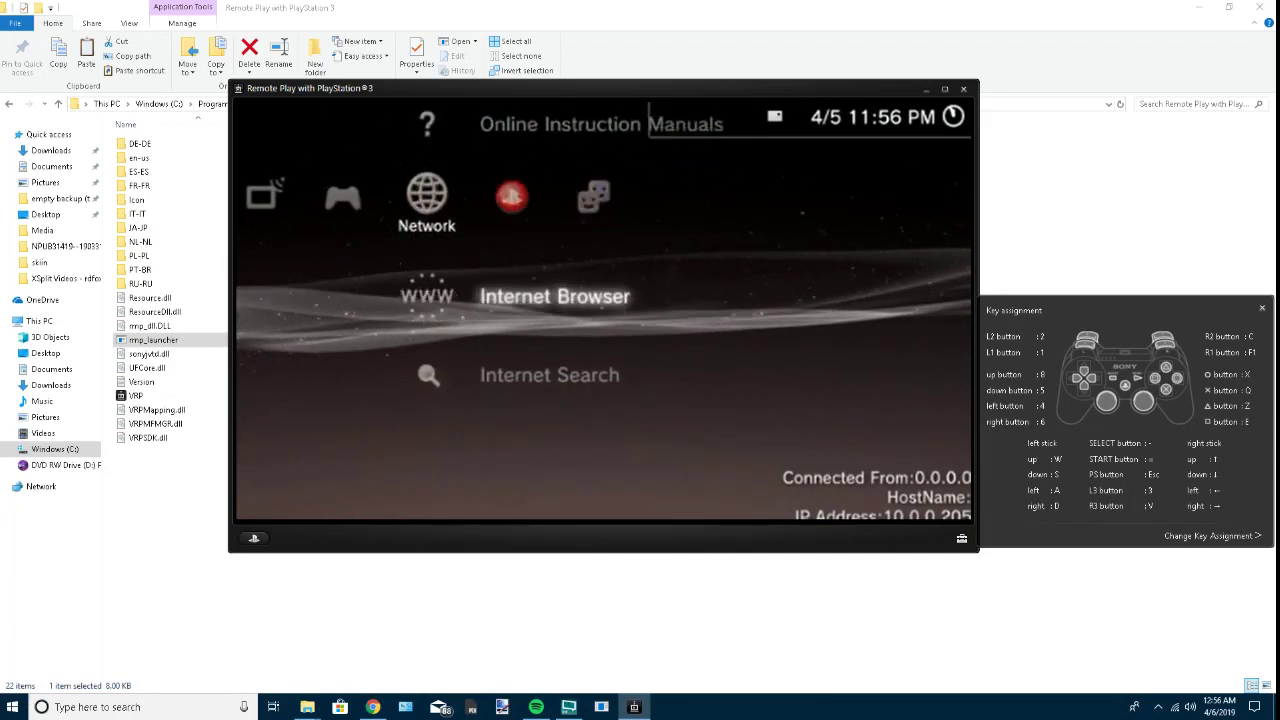
key("8")
key("5")
Browse across the PS3 menu to the Users category and look through the entries at the end of Settings.
key("4")
key("4")
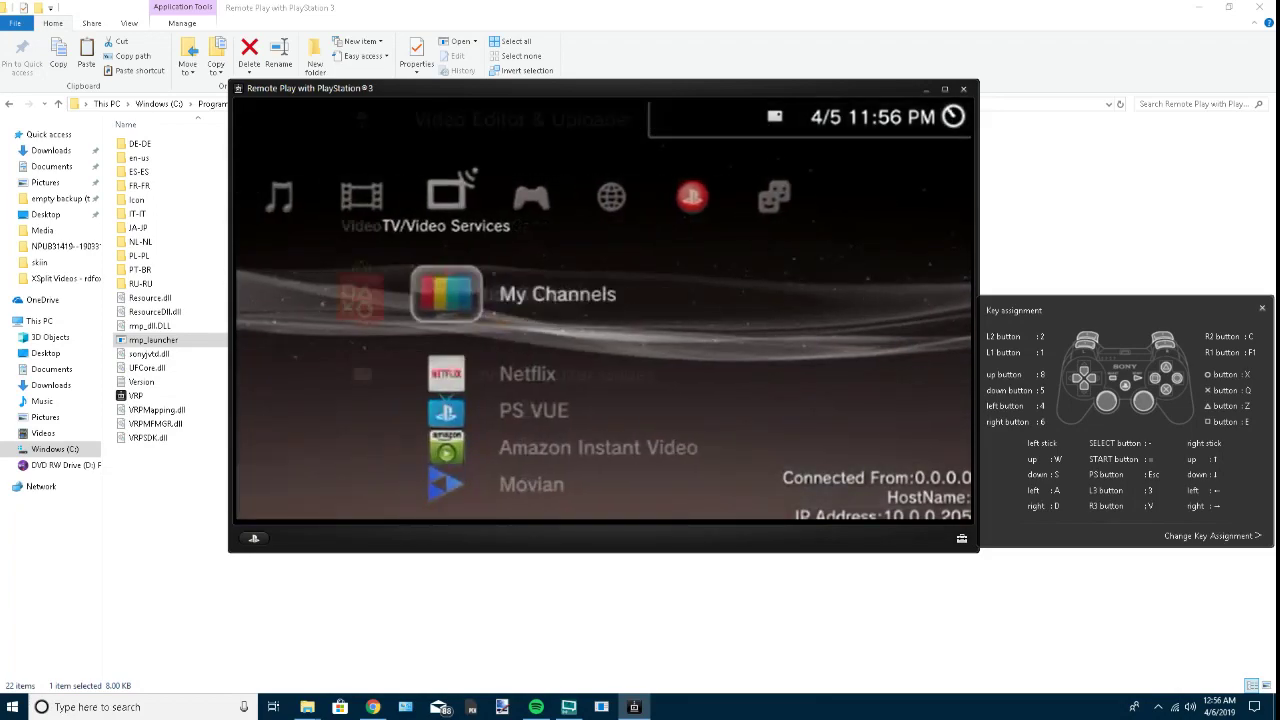
key("4")
key("4")
key("4")
key("4")
key("4")
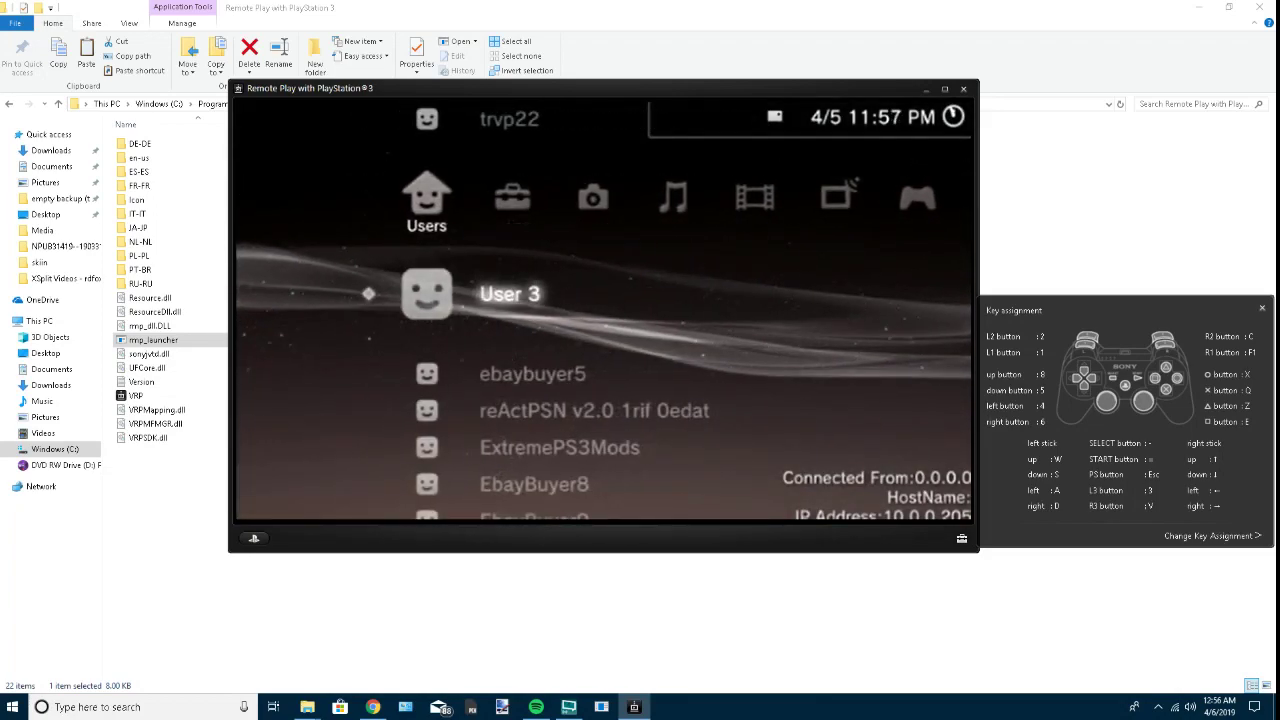
key("6")
key("5")
key("5")
key("5")
key("5")
key("5")
key("5")
key("5")
key("5")
key("8")
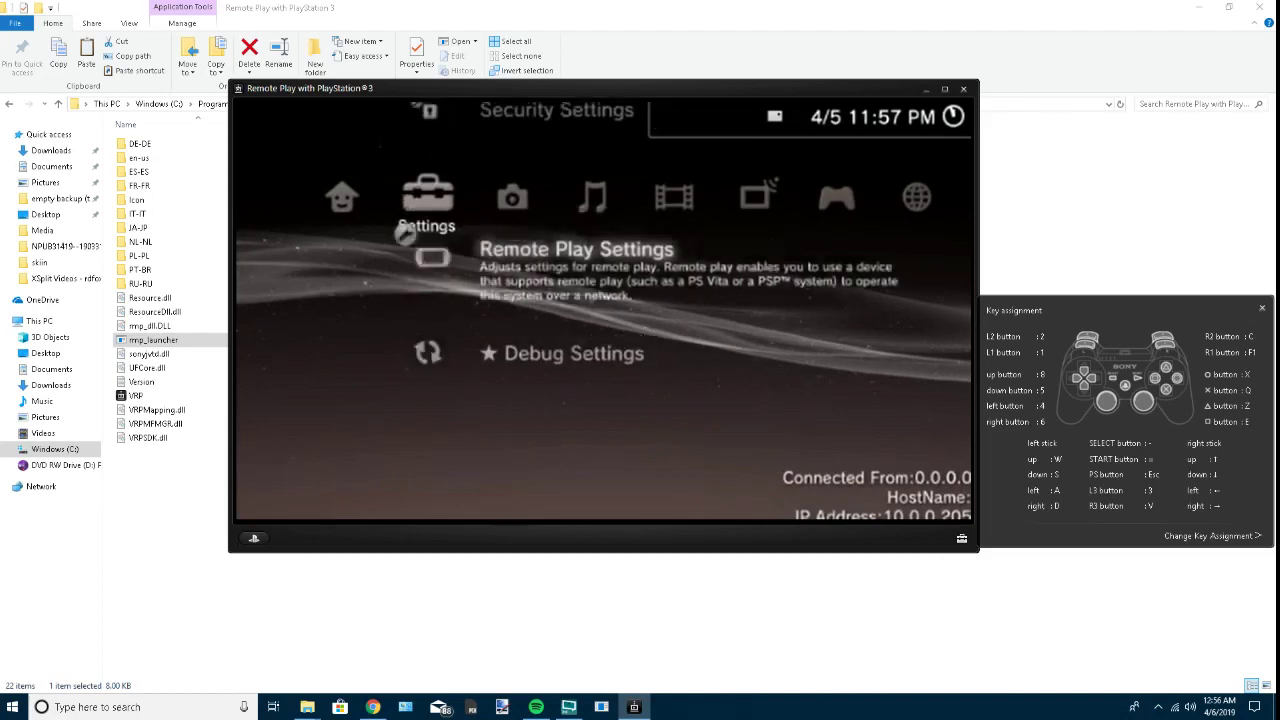
key("8")
key("8")
key("8")
Move from Settings back across the PS3 menu to Network and highlight Online Instruction Manuals.
key("6")
key("6")
key("6")
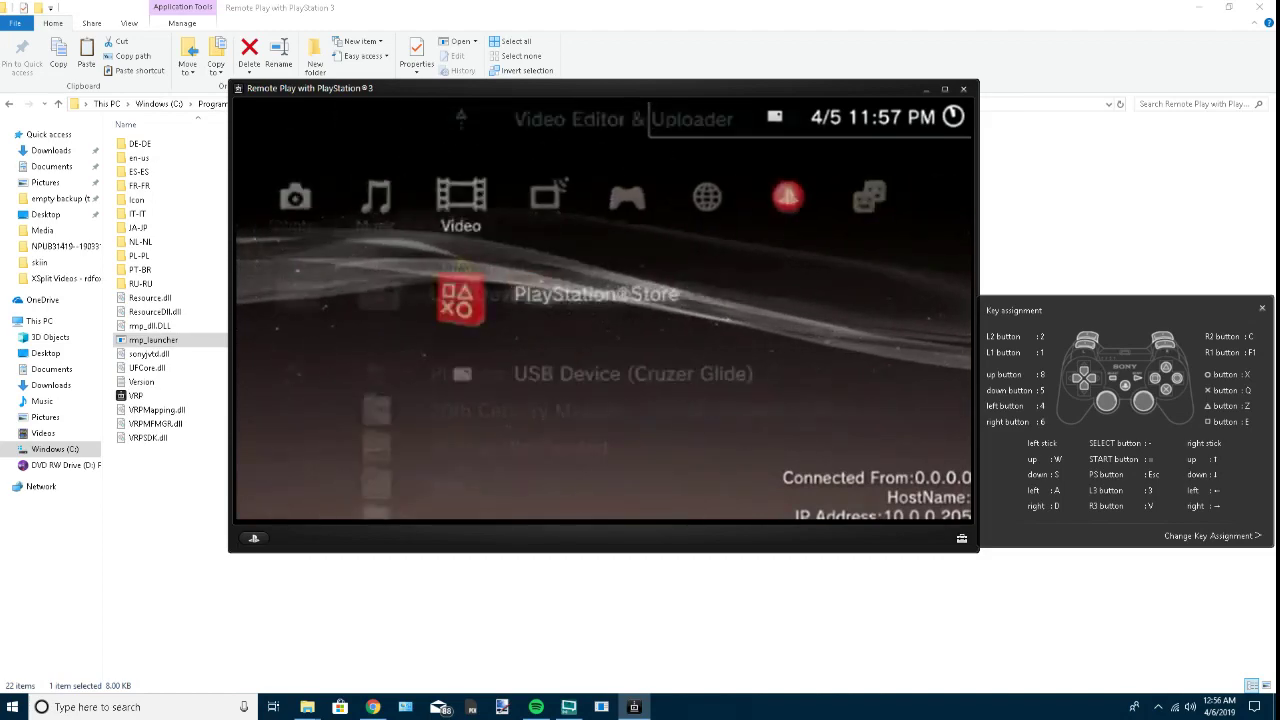
key("6")
key("6")
key("6")
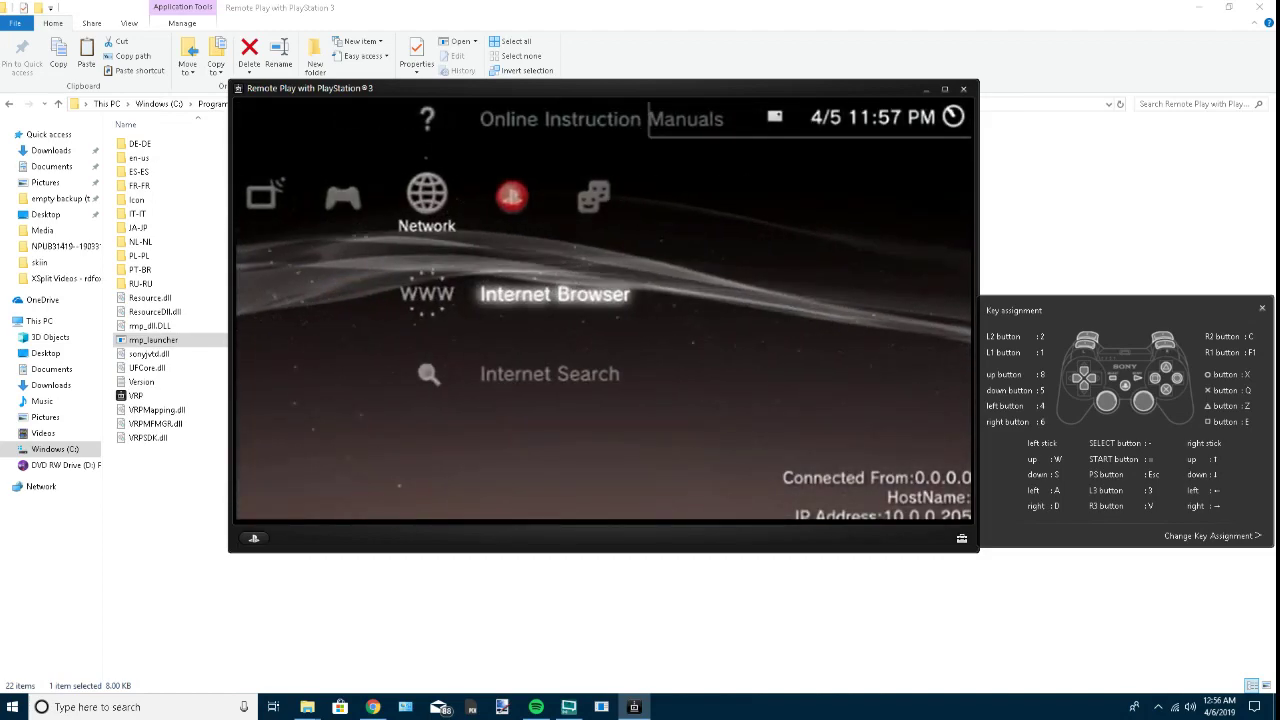
key("5")
key("8")
key("8")
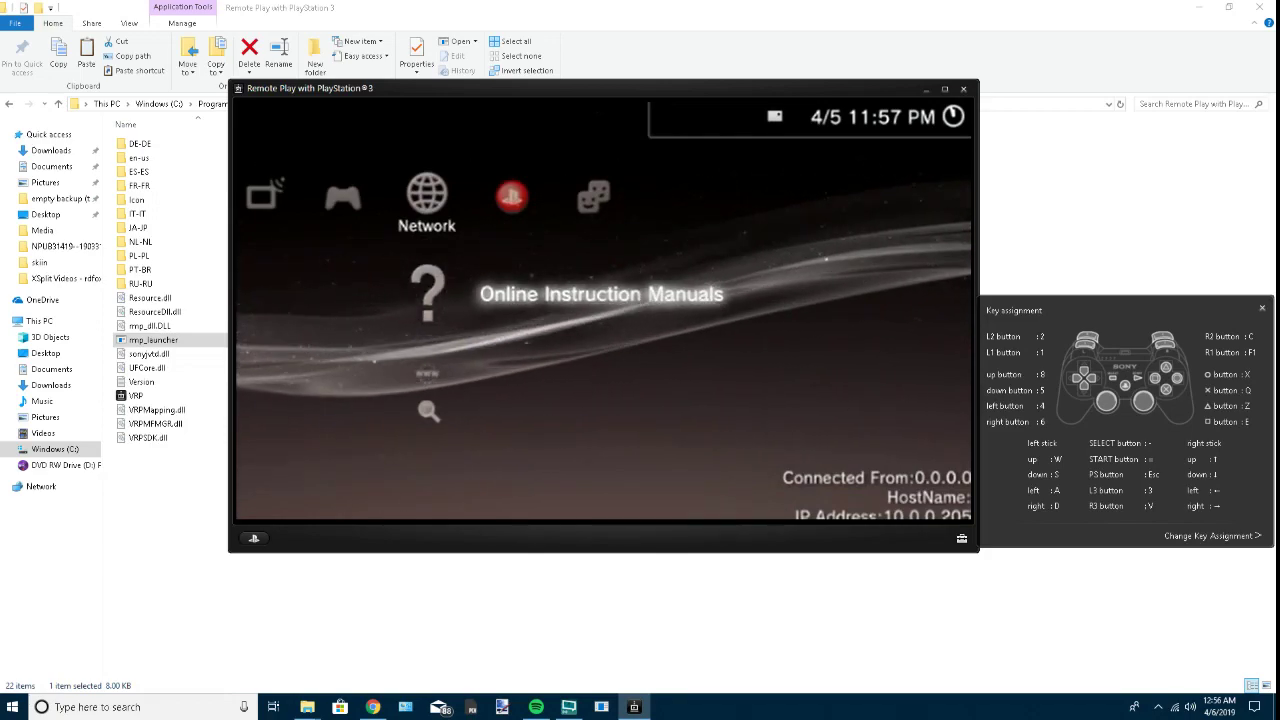
Browse the Game category down to Counter Strike: Global Offensive and back up to XMB Manager Plus.
key("4")
key("5")
key("5")
key("5")
key("5")
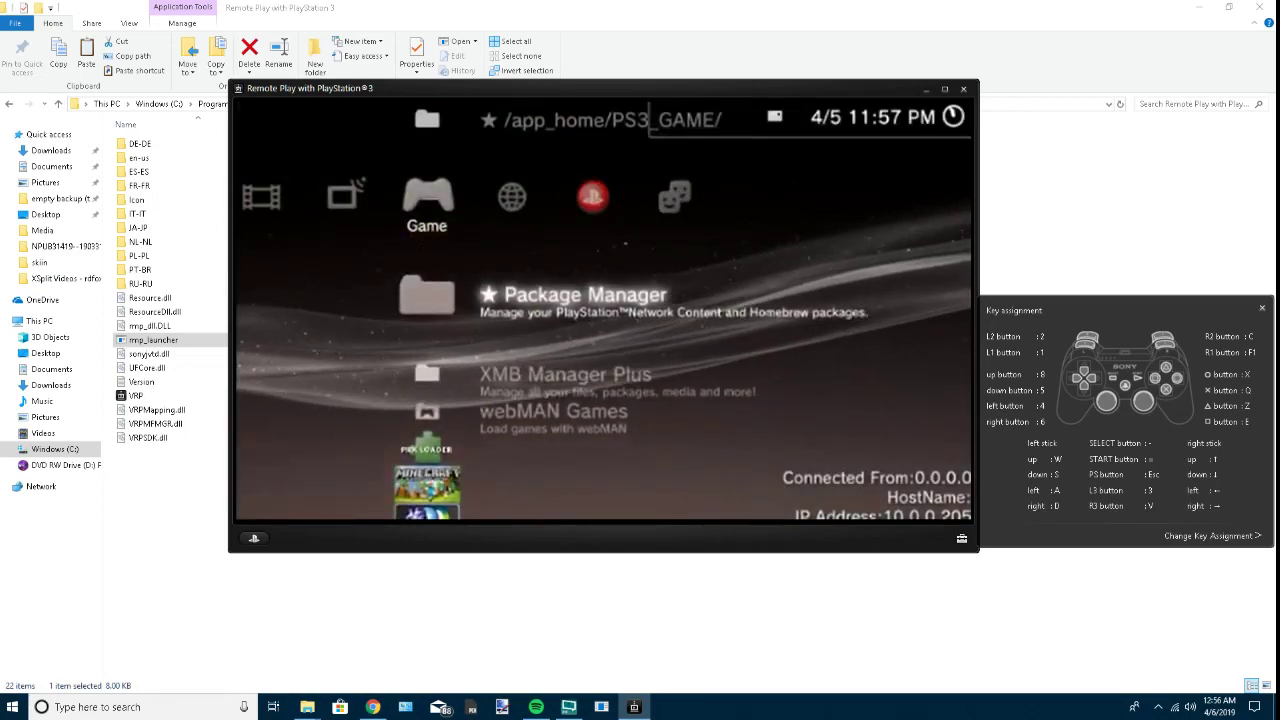
key("5")
key("5")
key("5")
key("5")
key("5")
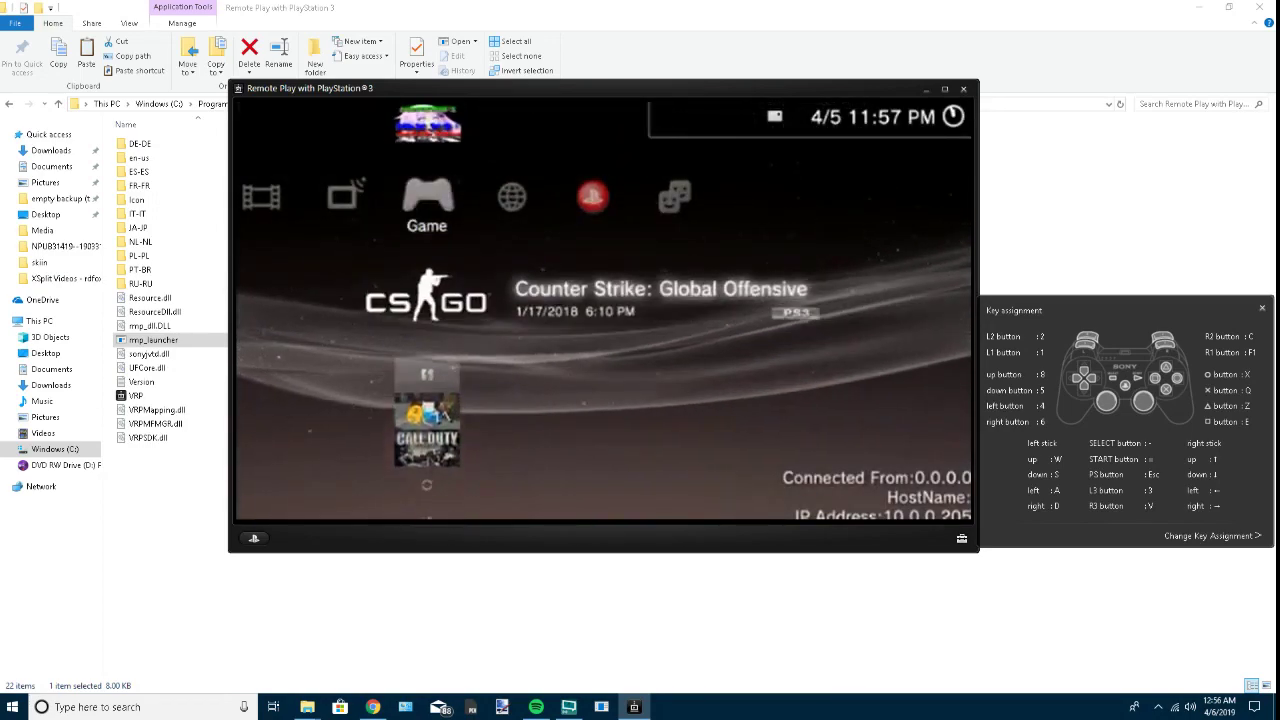
key("8")
key("8")
key("8")
key("8")
key("8")
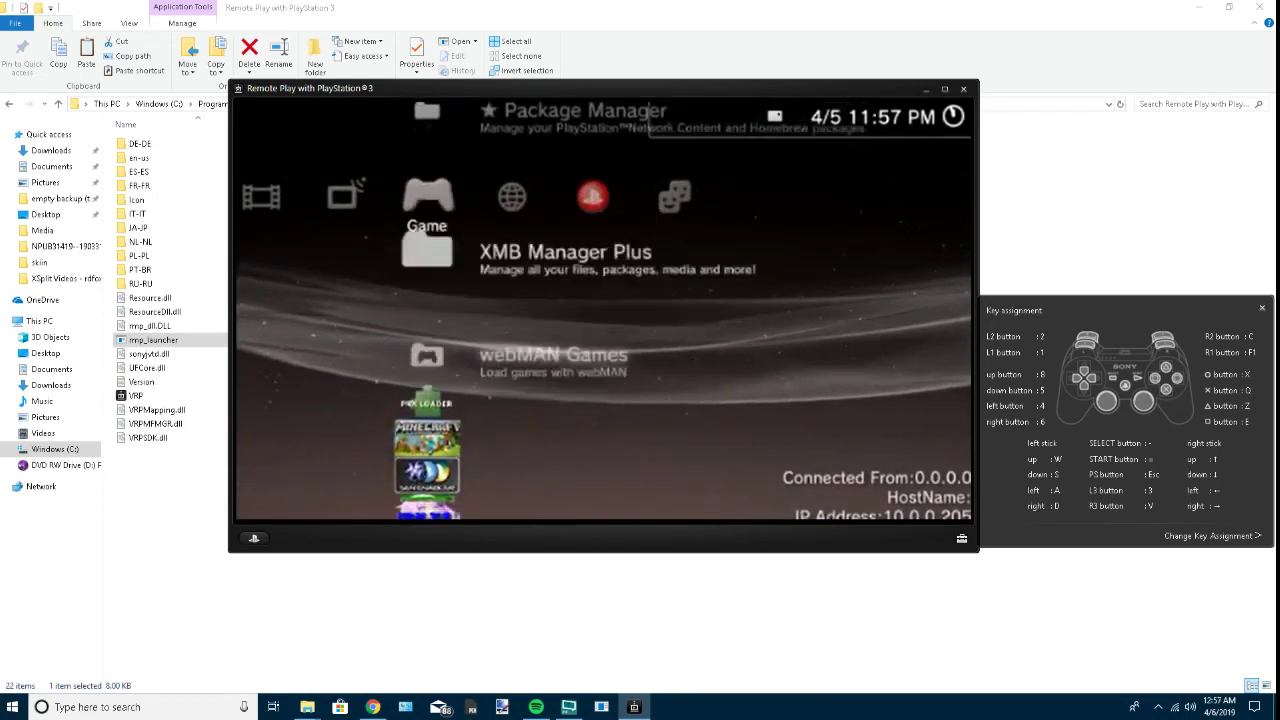
Launch Minecraft: PlayStation 3 Edition from the Game category and hide the key assignment panel.
key("5")
key("5")
key("5")
key("8")
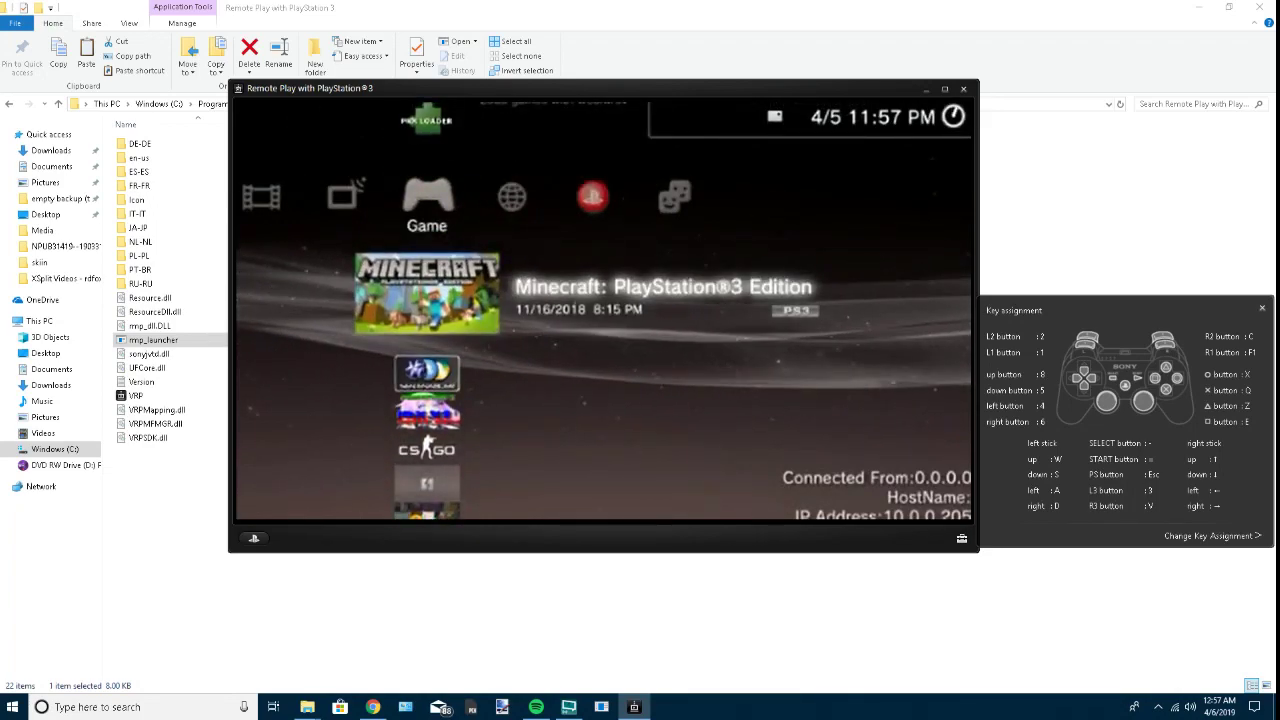
key("q")
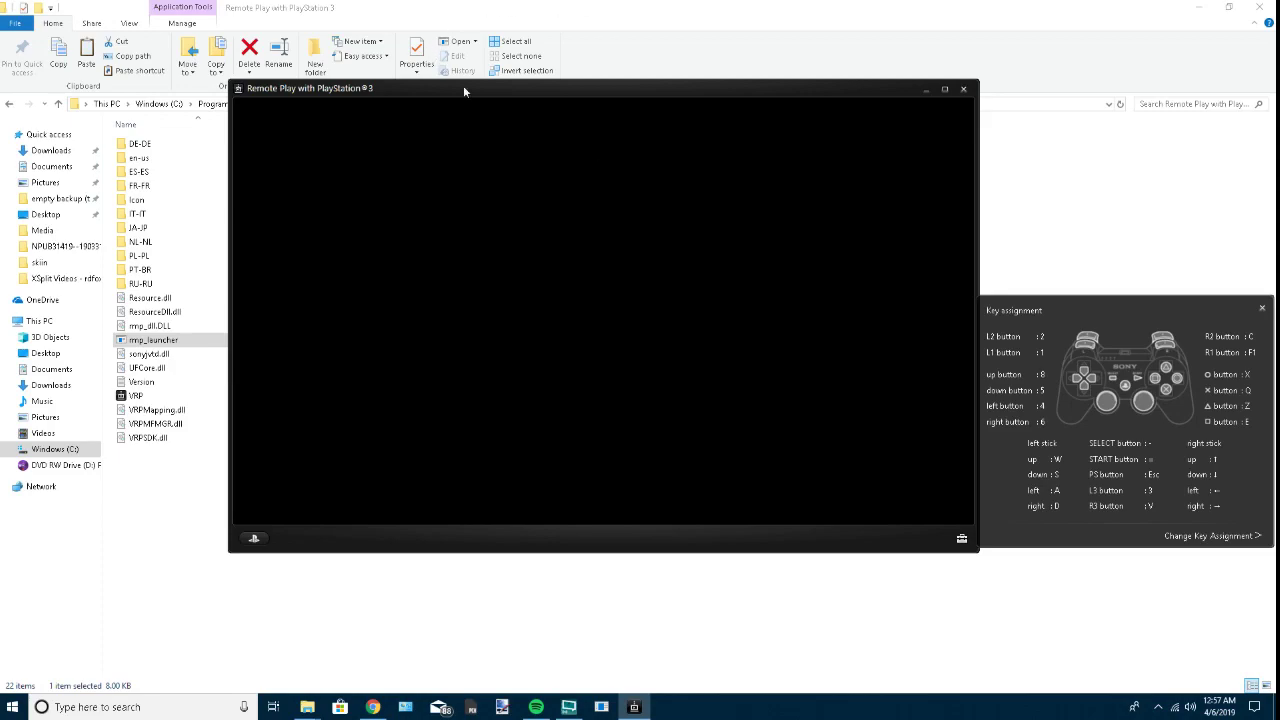
left_click(940, 143)
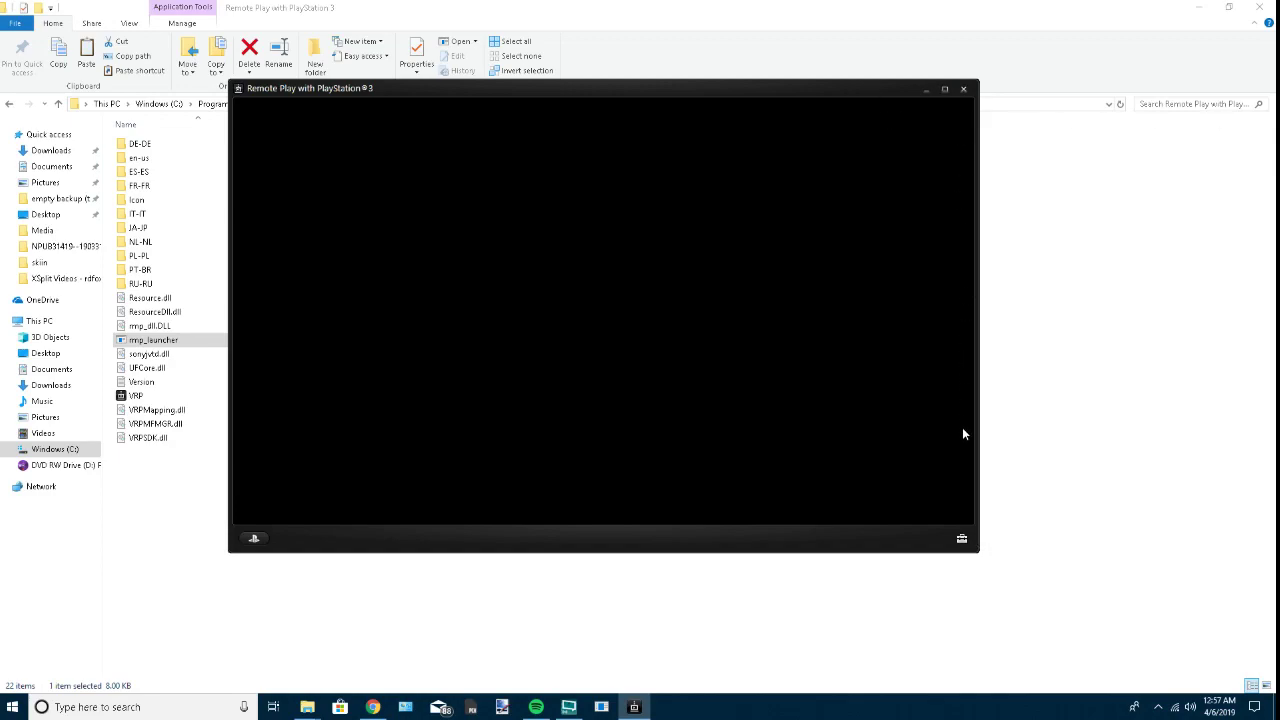
Look through the Image Quality and Response Speed choices in the Remote Play settings and cancel the dialog.
left_click(961, 538)
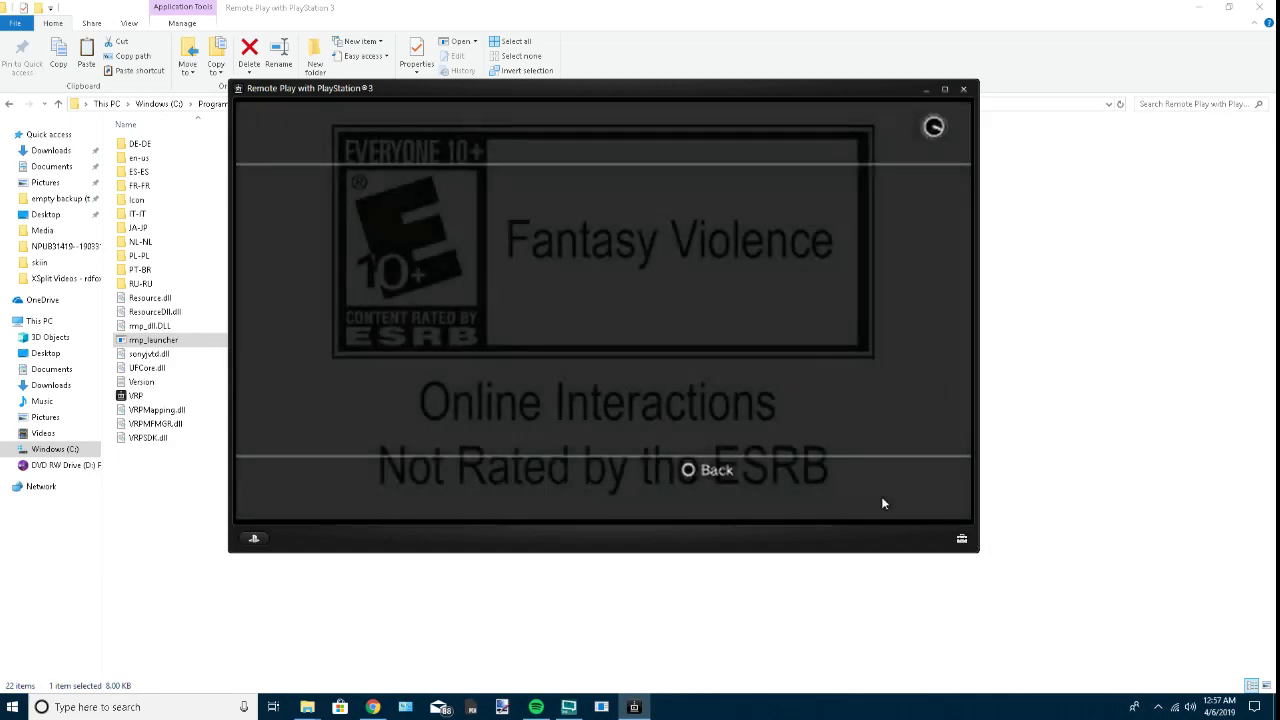
left_click(690, 238)
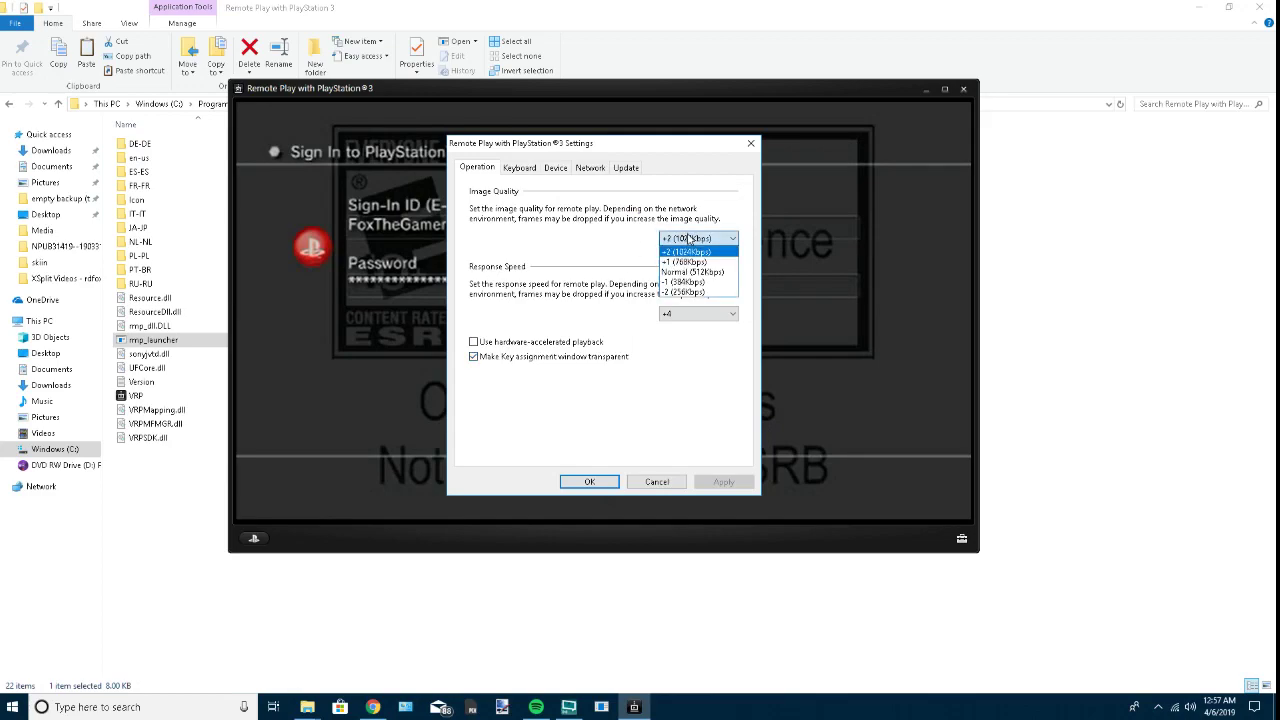
left_click(688, 251)
left_click(690, 238)
left_click(690, 251)
left_click(712, 237)
left_click(703, 242)
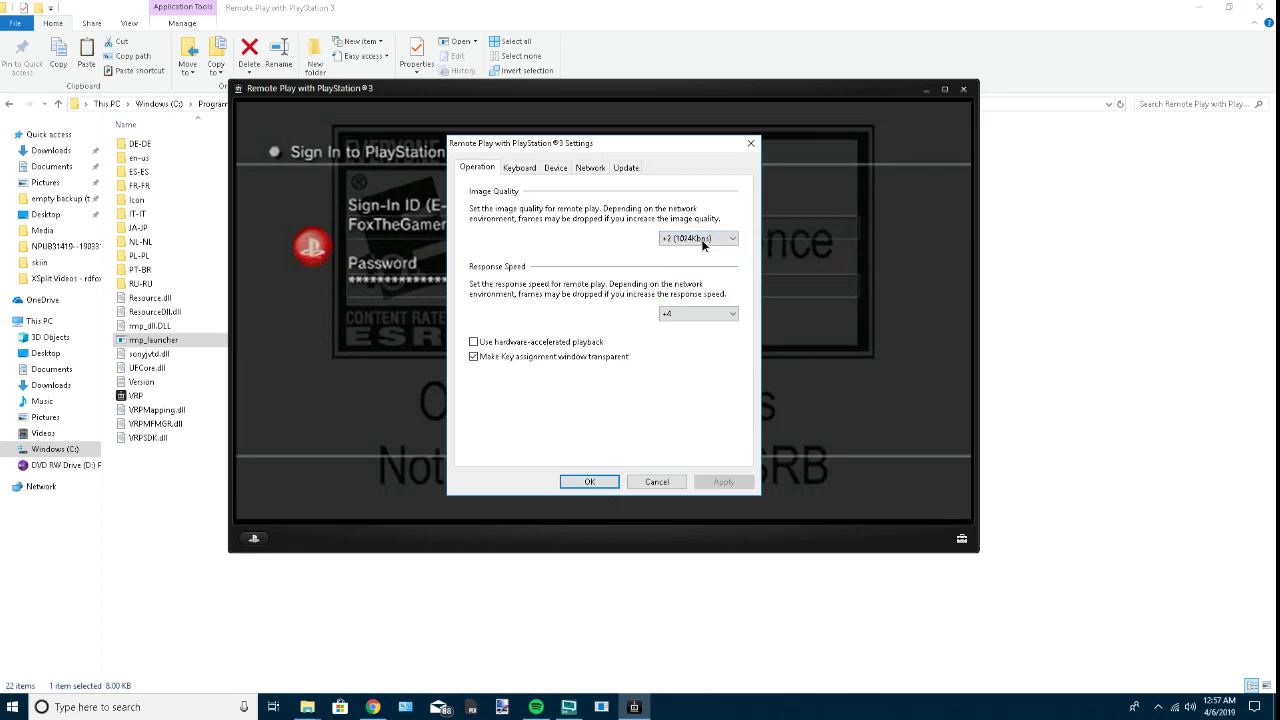
left_click(716, 314)
left_click(712, 318)
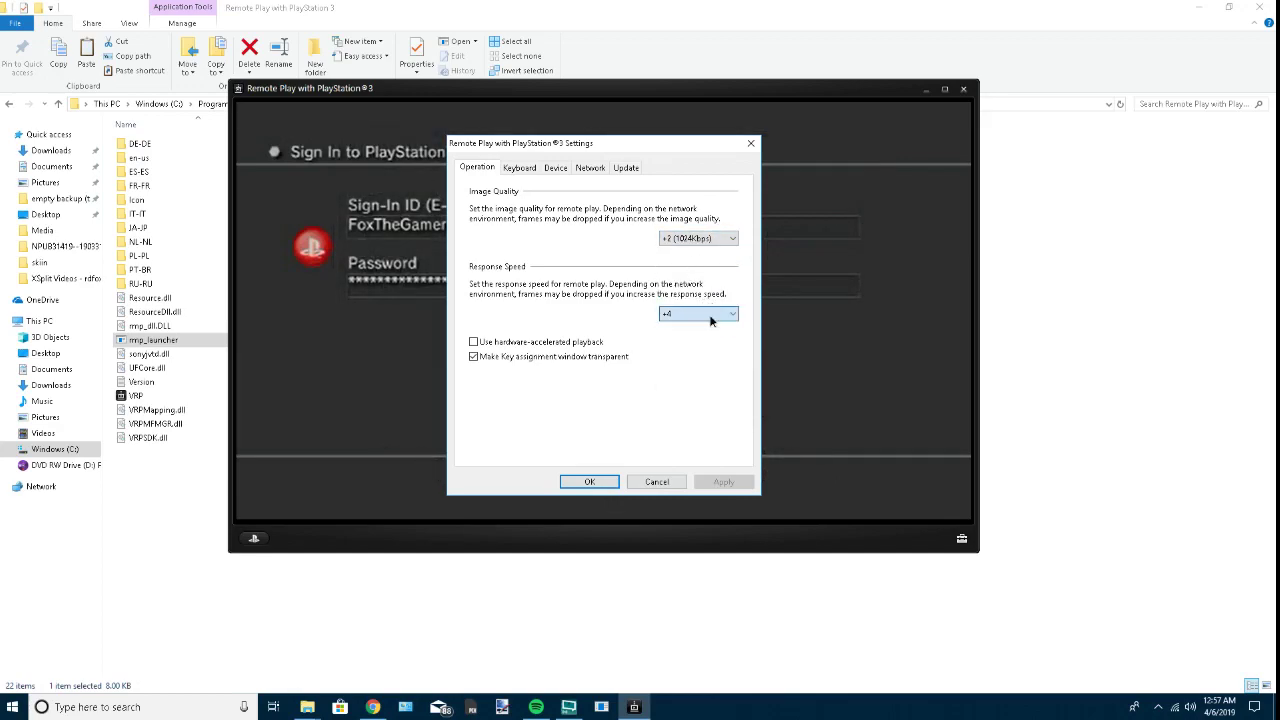
left_click(676, 482)
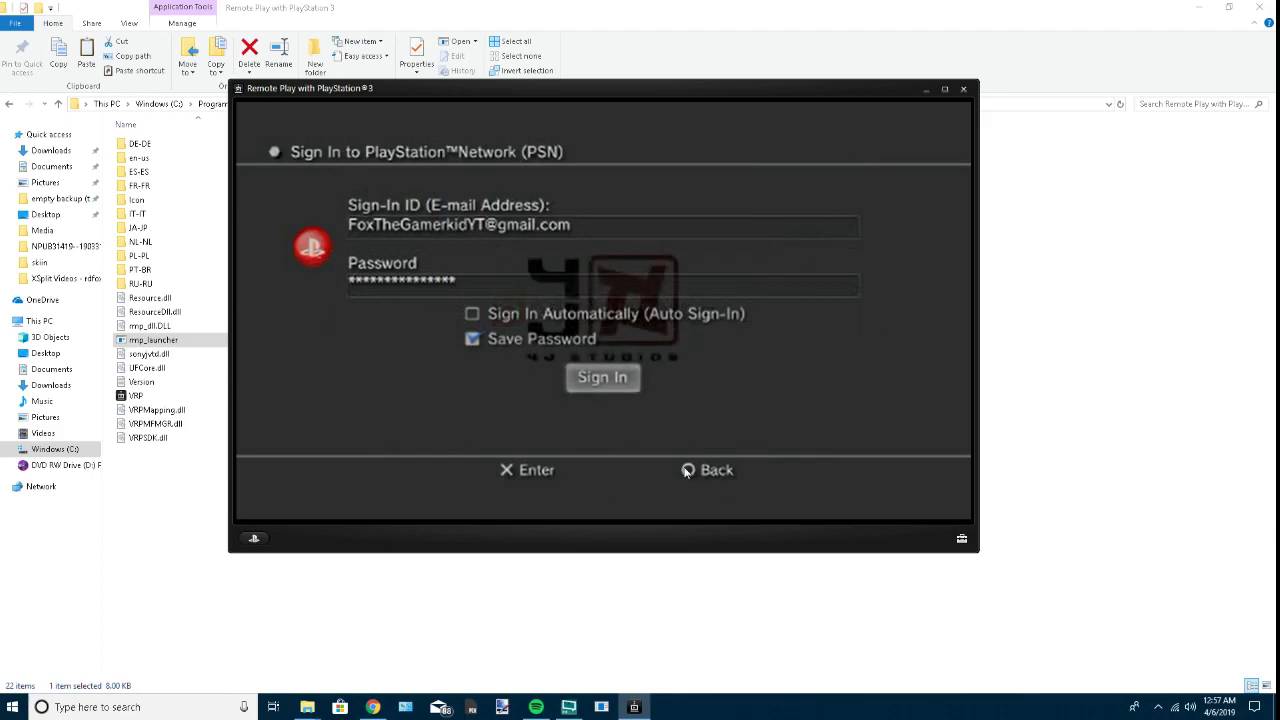
Dismiss the PlayStation Network sign-in screen and show the key assignment panel beside the Remote Play window.
key("Return")
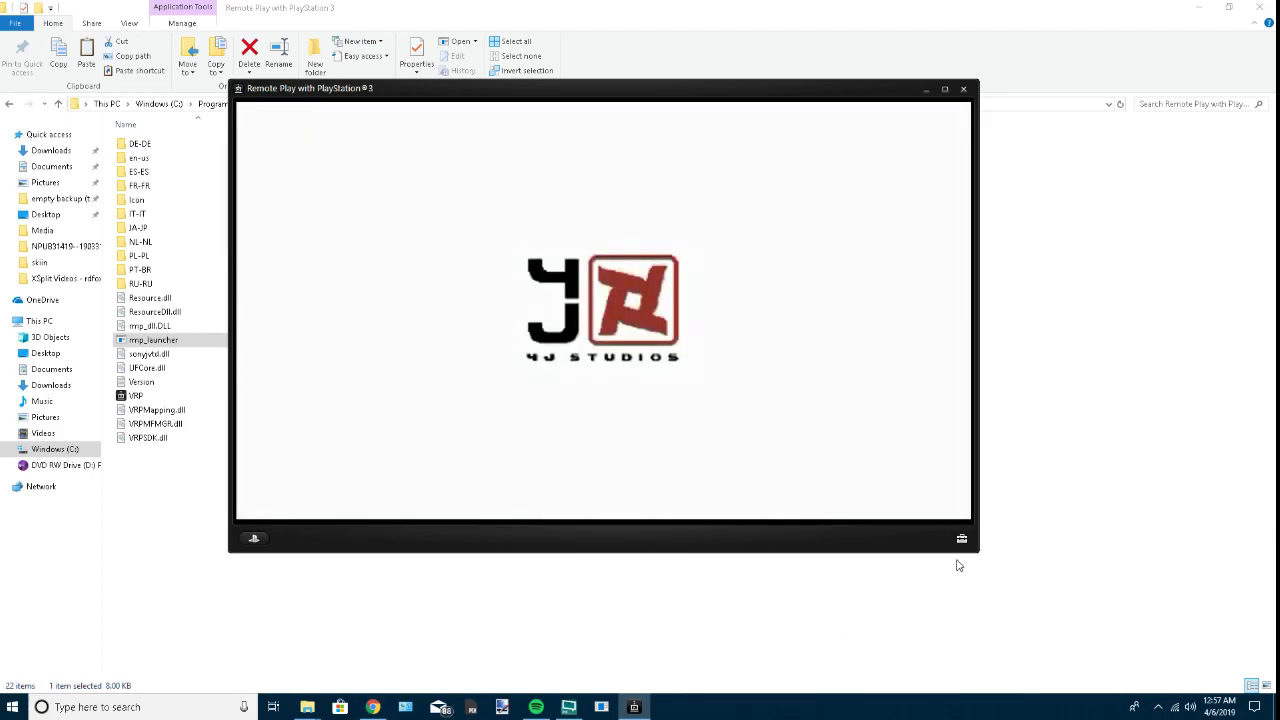
left_click(961, 539)
left_click(982, 427)
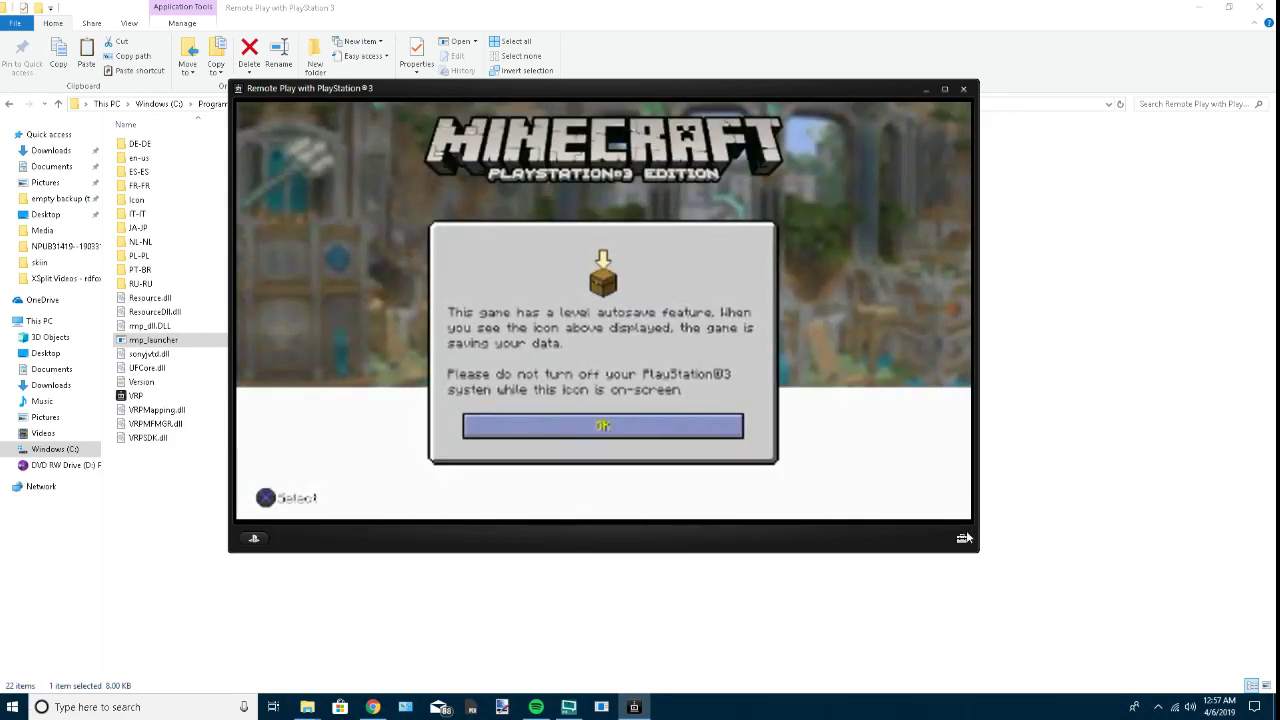
left_click_drag(1279, 225, 1077, 267)
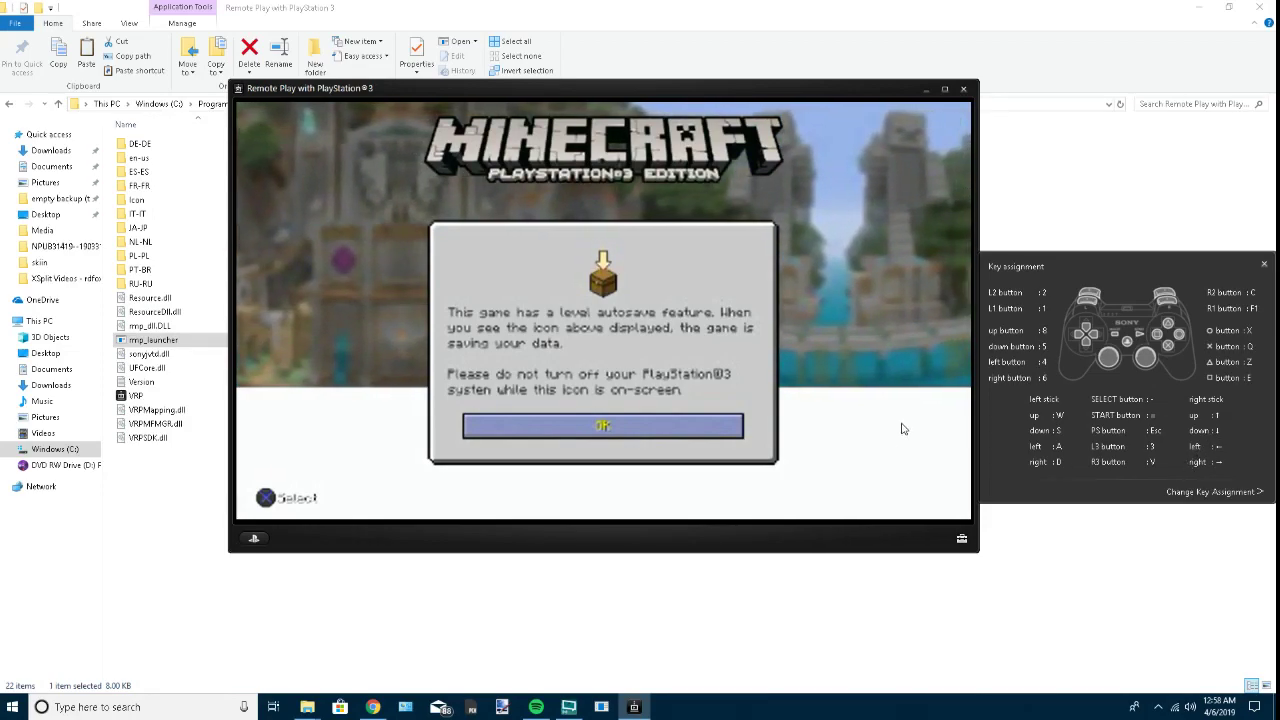
Accept Minecraft's autosave notice and open the world list through Play Game, continuing offline.
key("q")
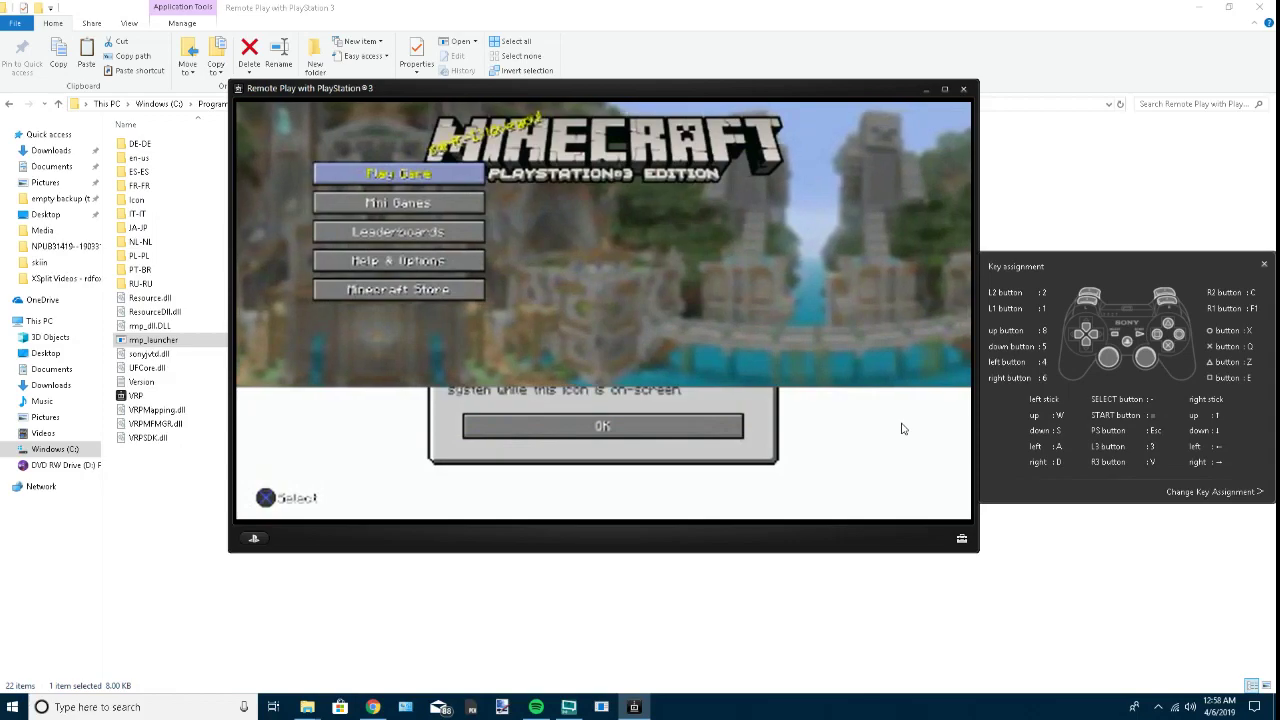
key("q")
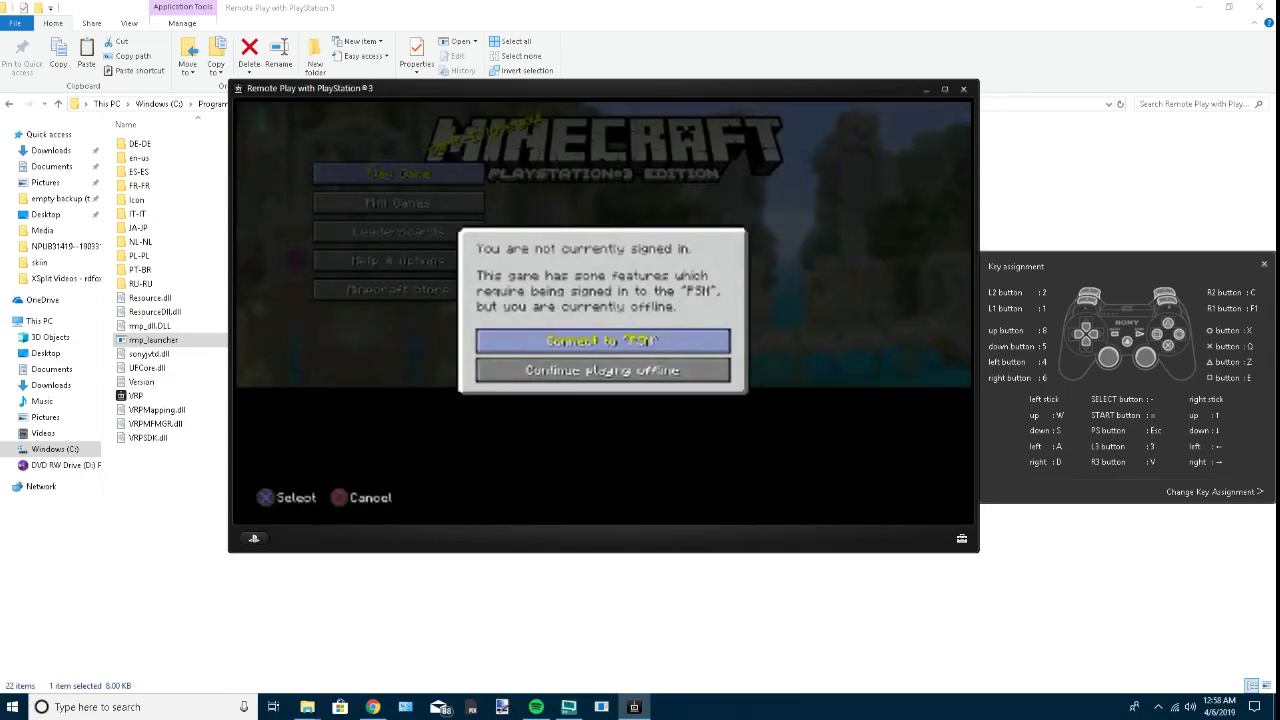
key("s")
key("q")
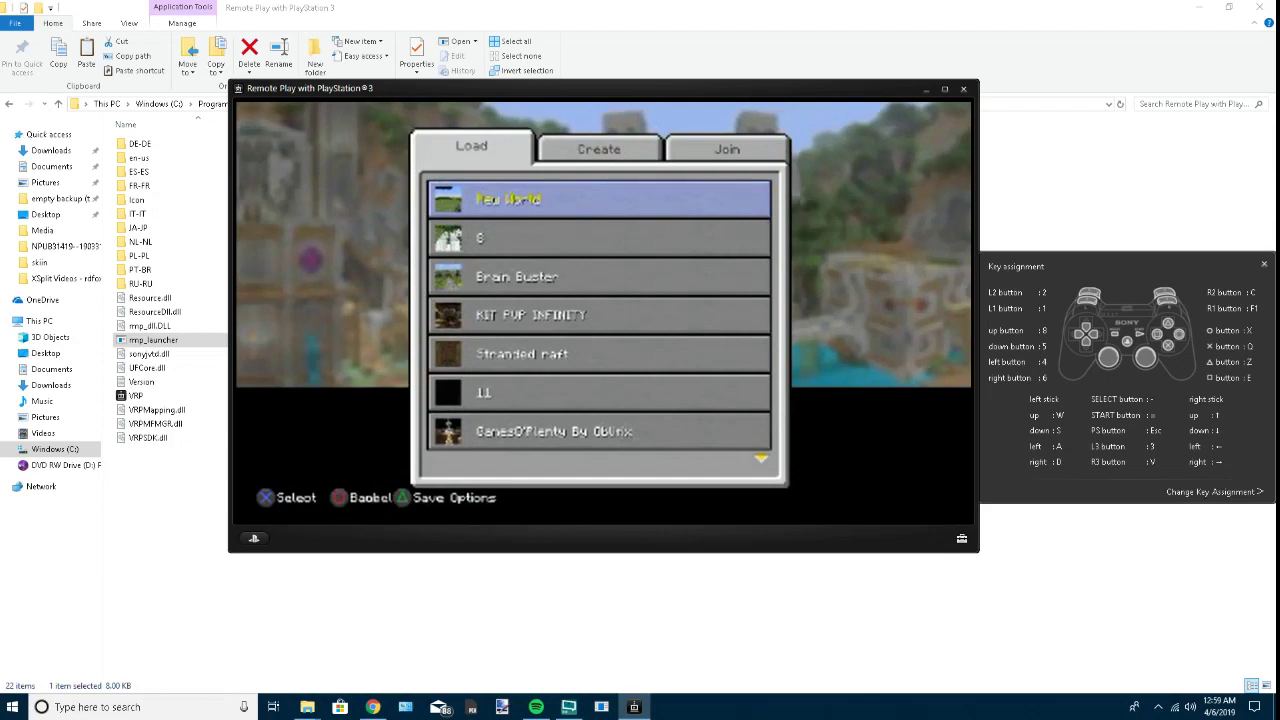
Load the saved world New World in Creative mode and accept the host privileges notice.
key("s")
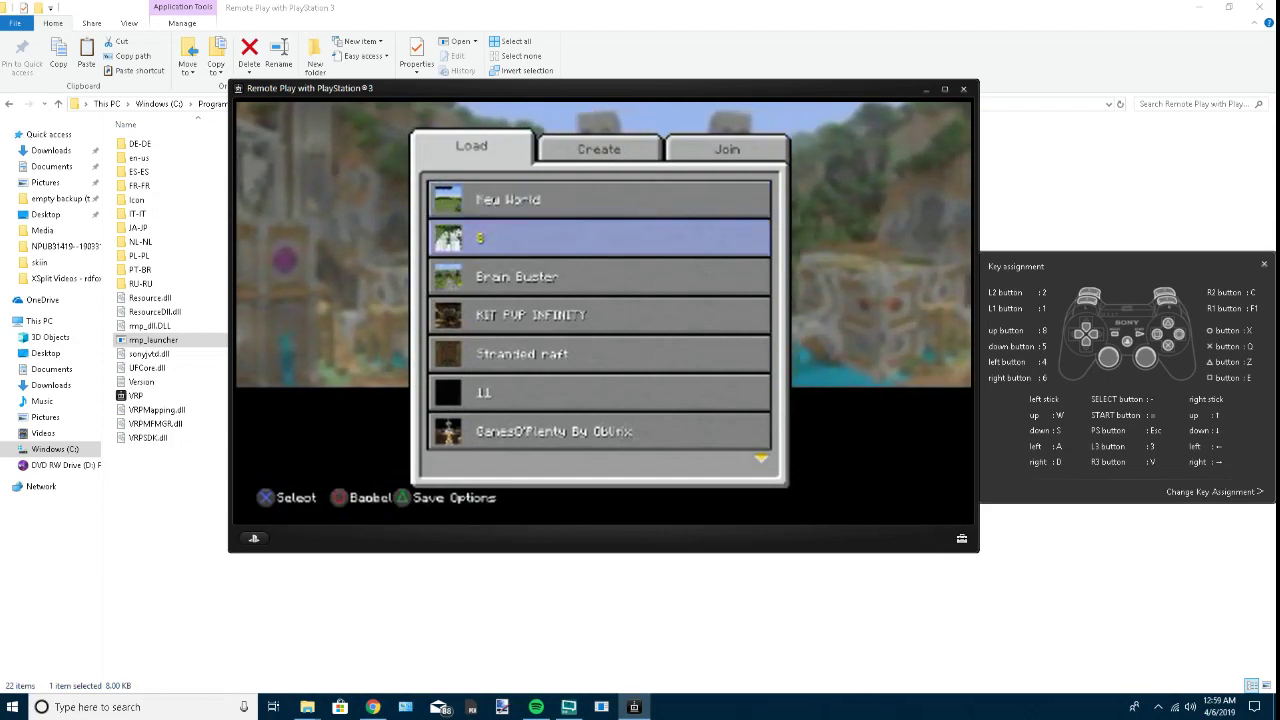
key("w")
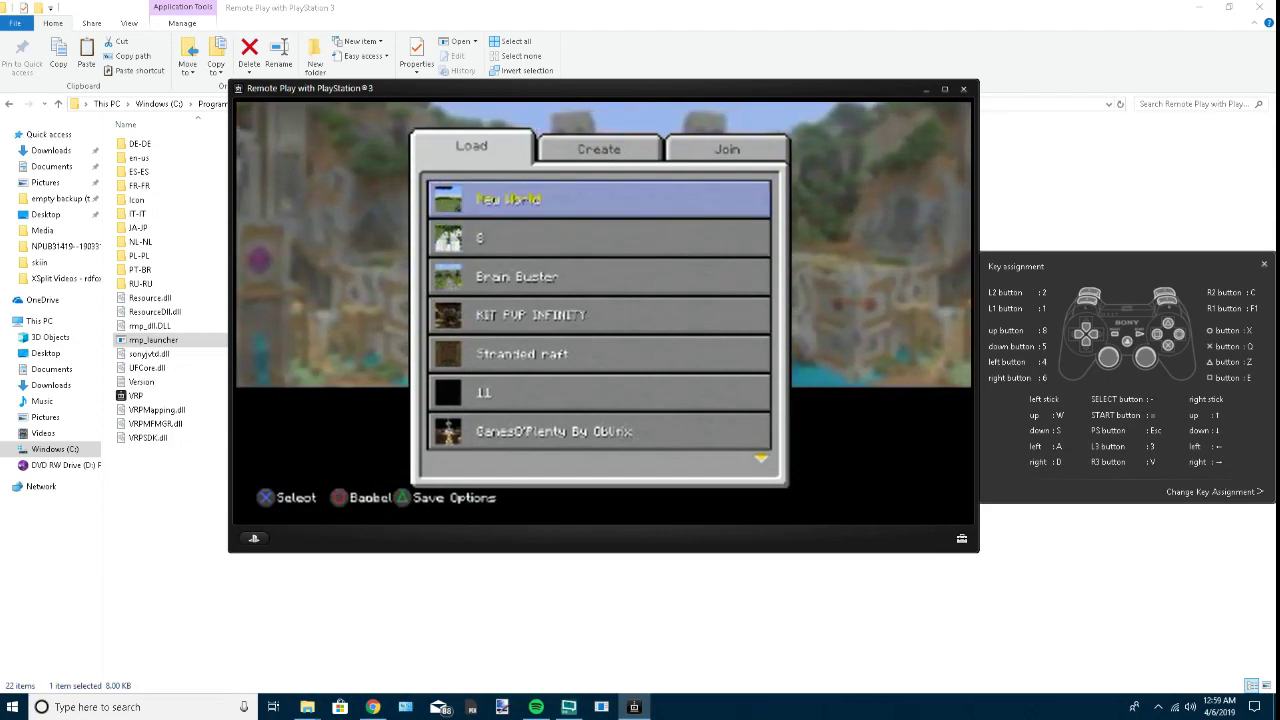
key("q")
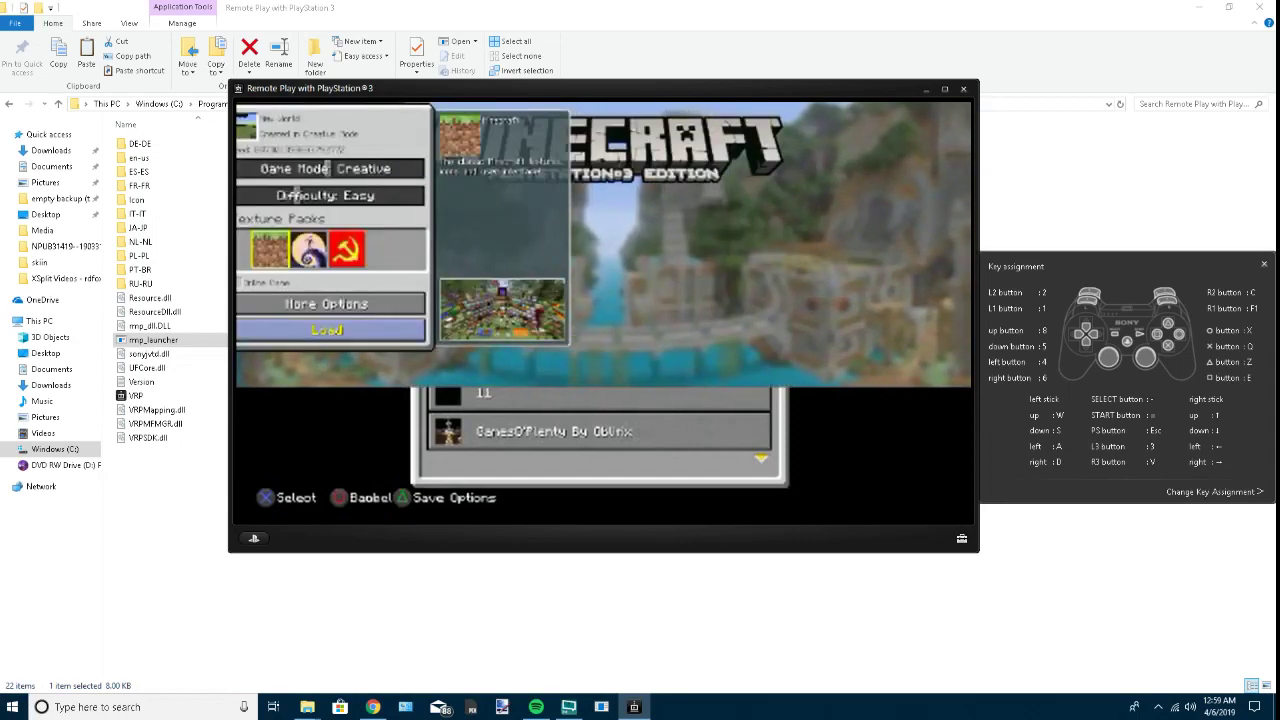
key("q")
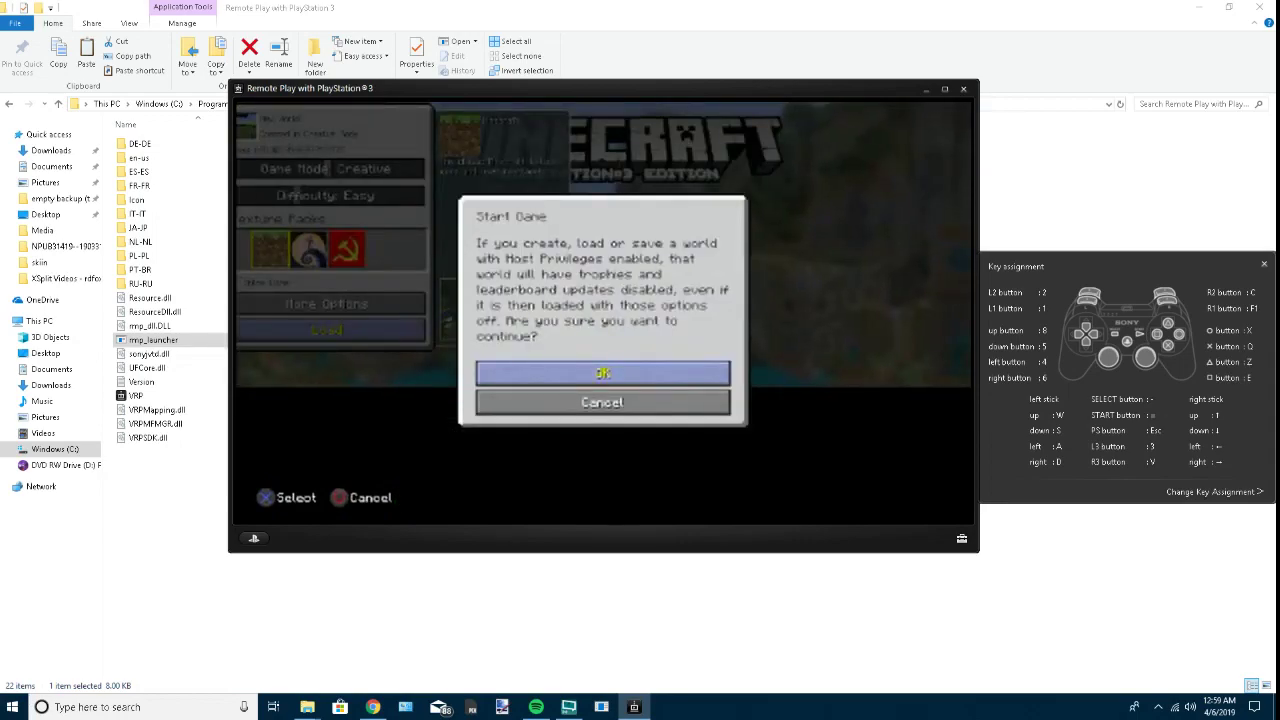
key("s")
key("w")
key("q")
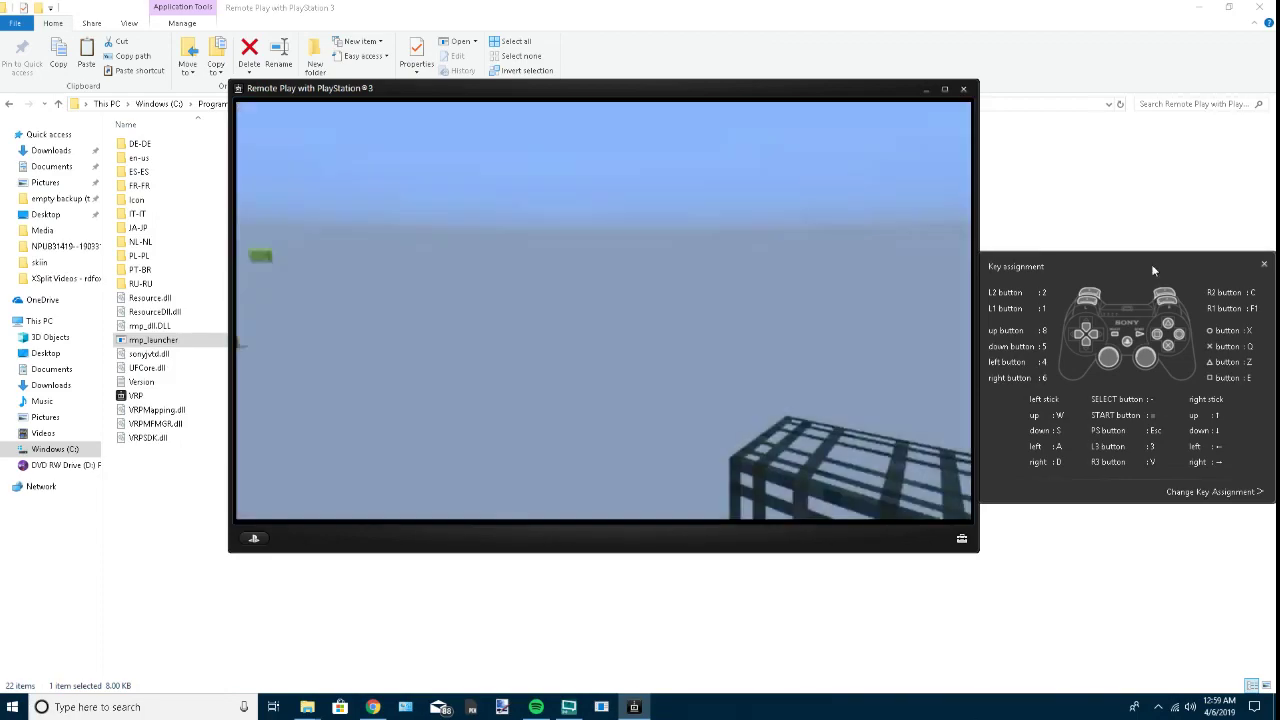
Hide the key assignment panel and shrink the Remote Play window near the middle of the desktop.
left_click(924, 172)
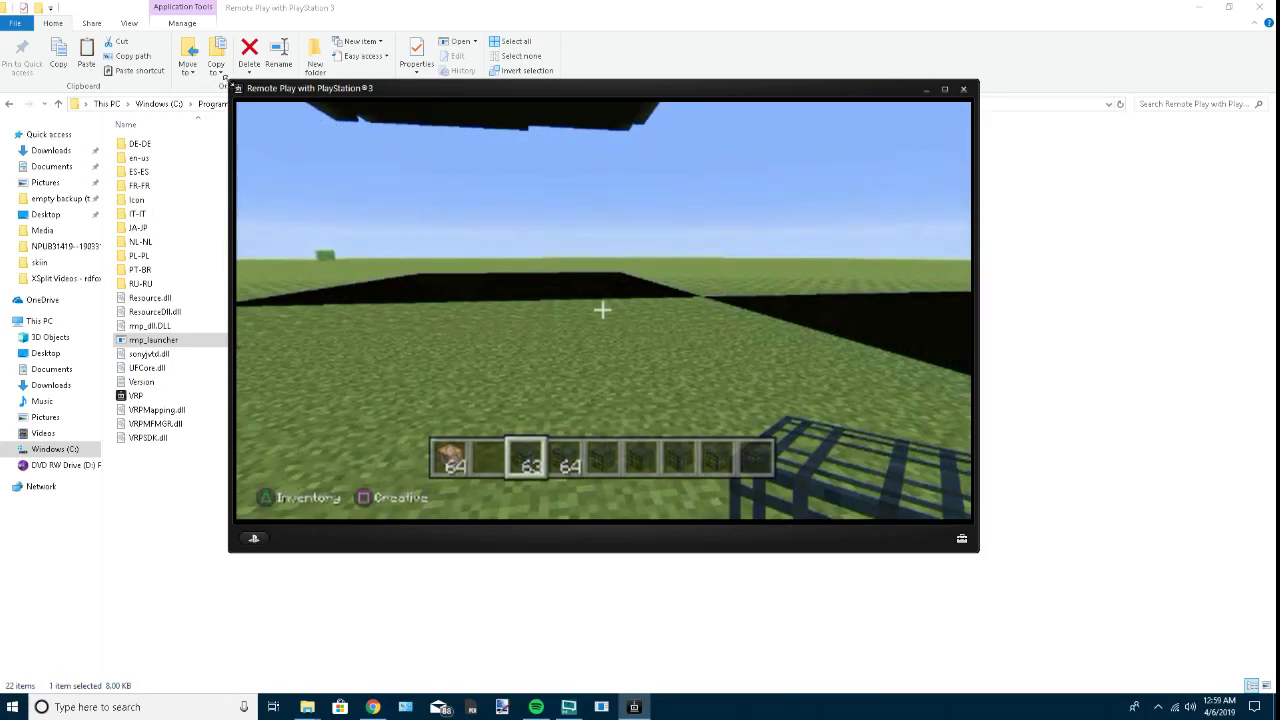
left_click_drag(229, 83, 471, 254)
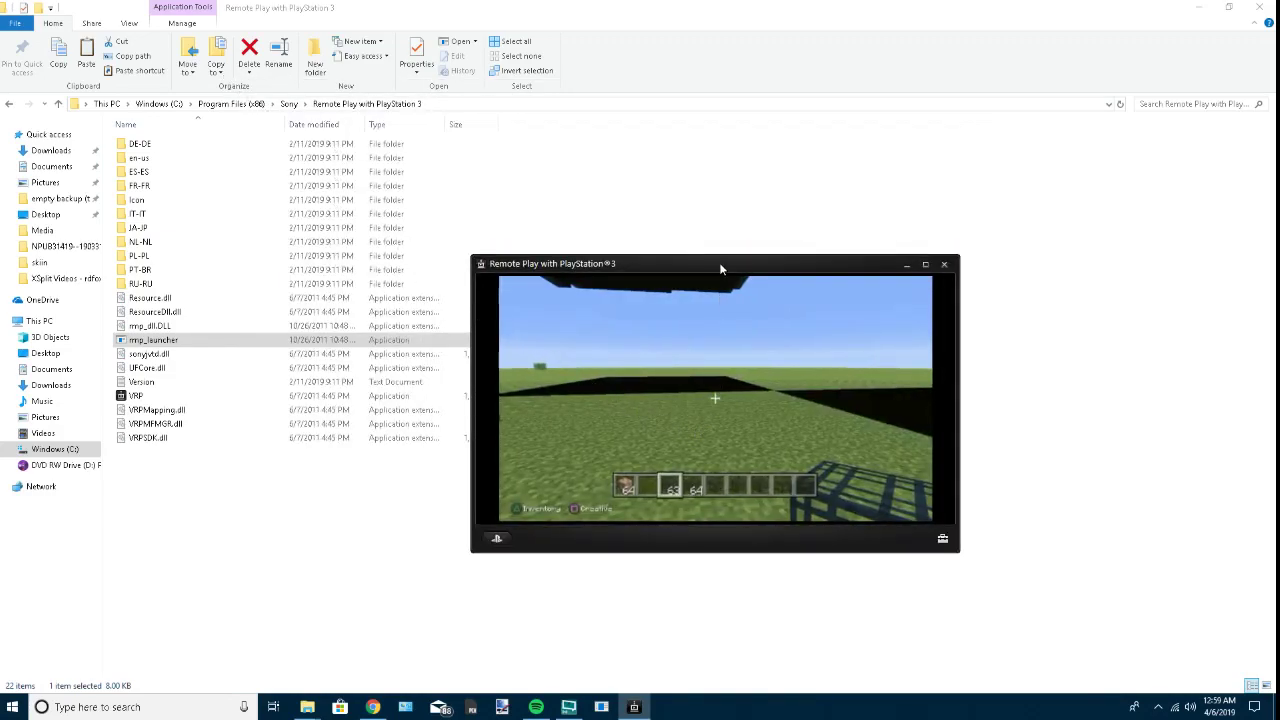
left_click_drag(719, 262, 581, 212)
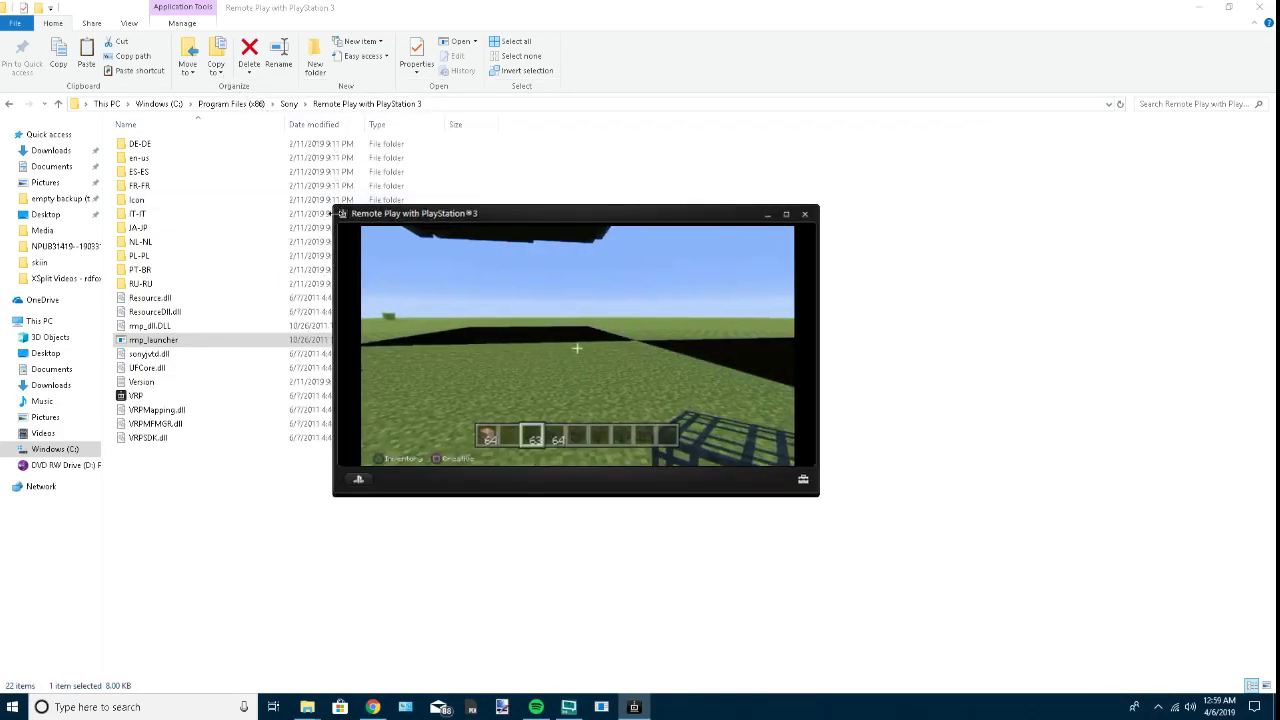
left_click_drag(329, 212, 466, 255)
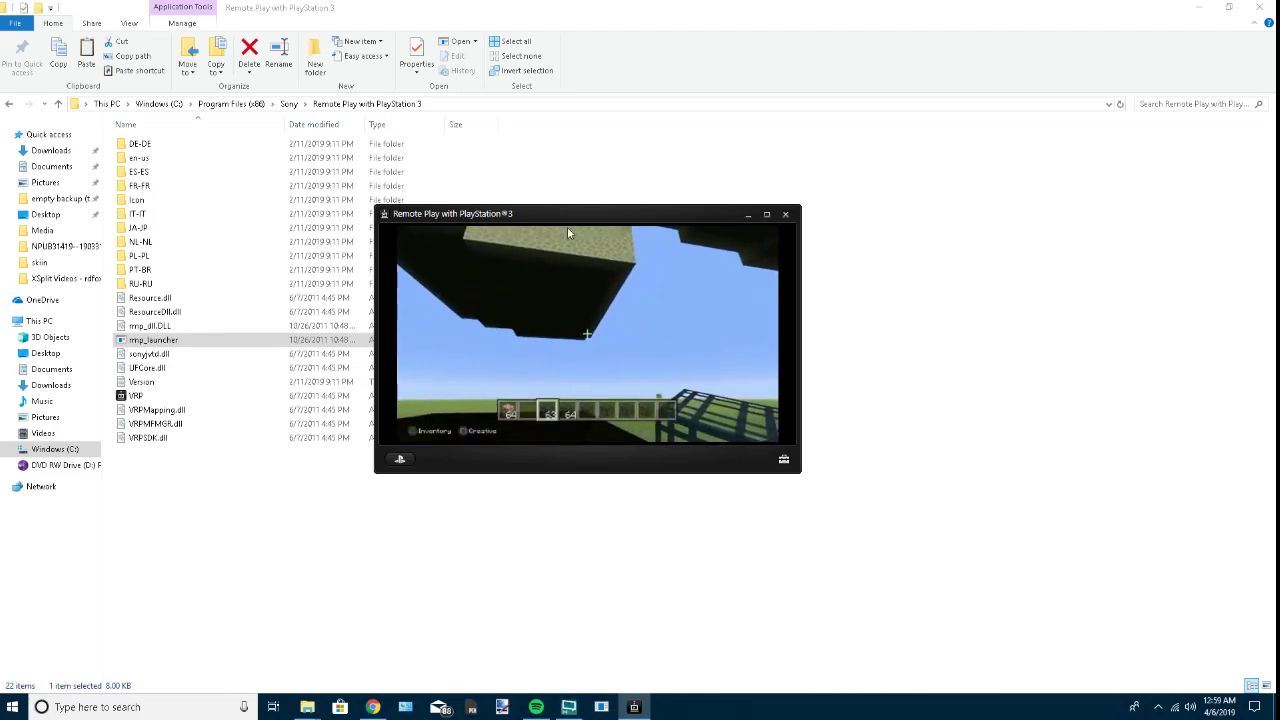
Maximize the Remote Play window to view the game across the whole screen and restore its small size.
left_click(766, 214)
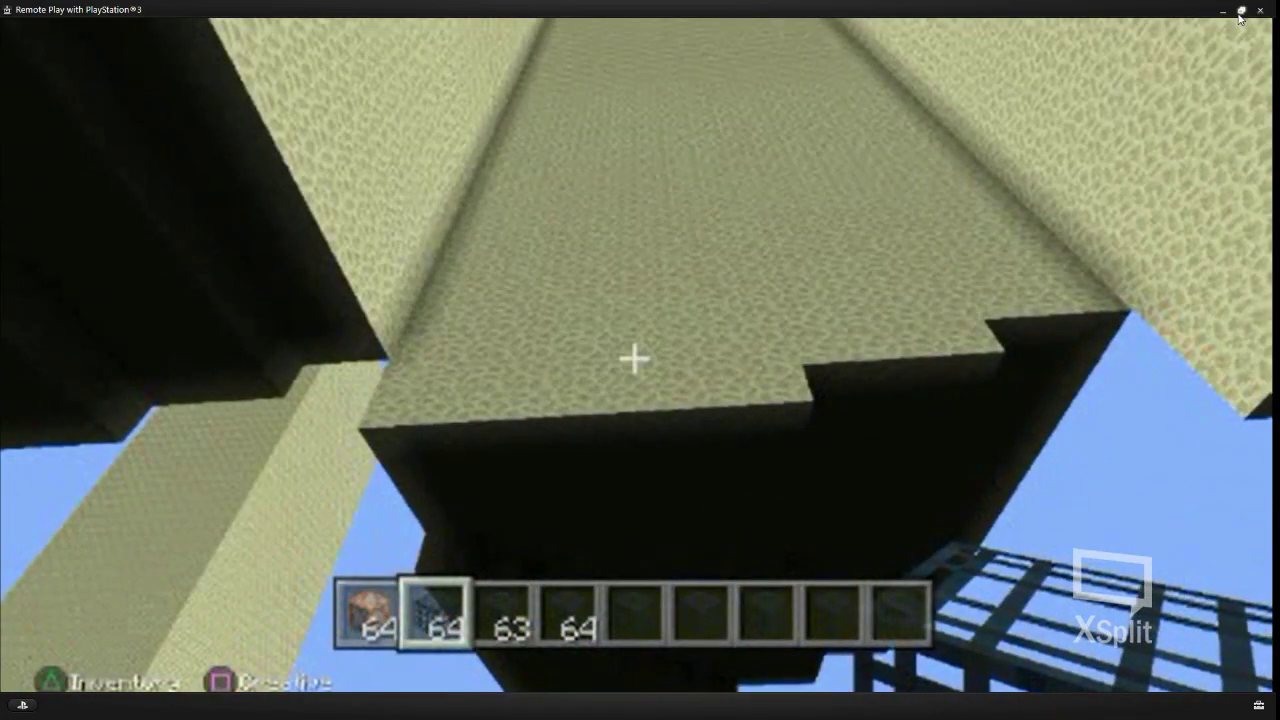
left_click(1241, 11)
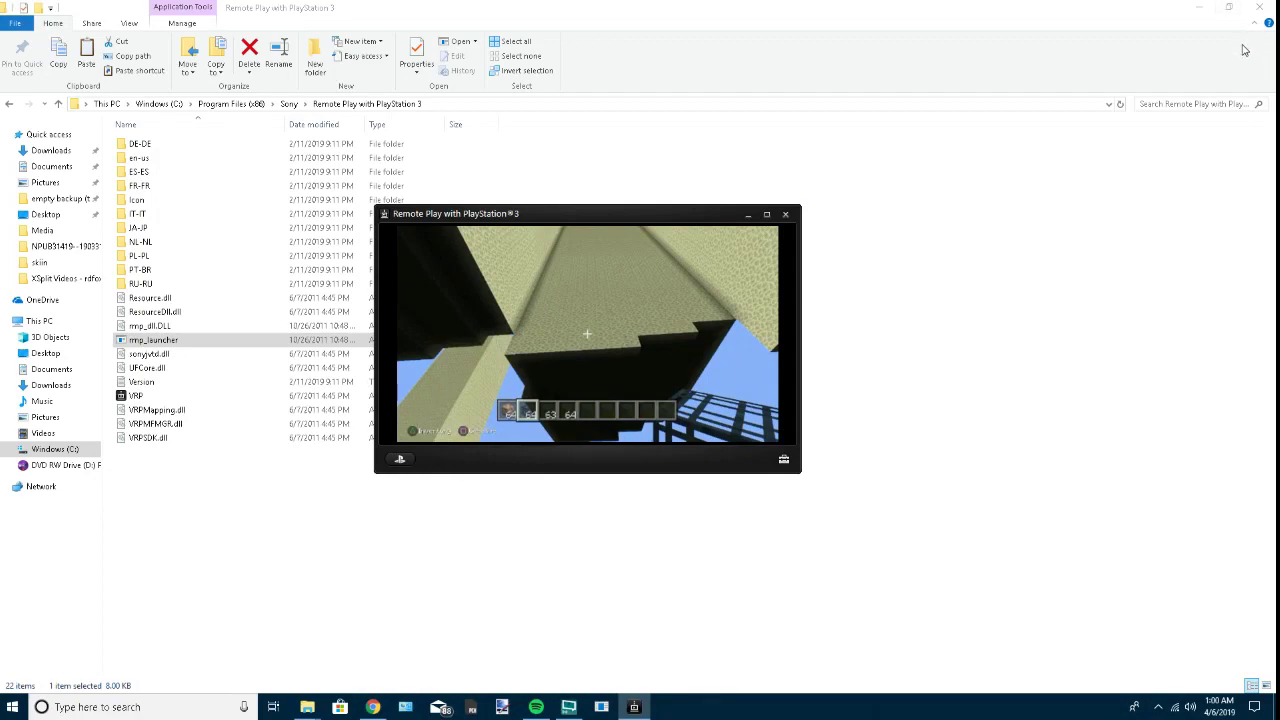